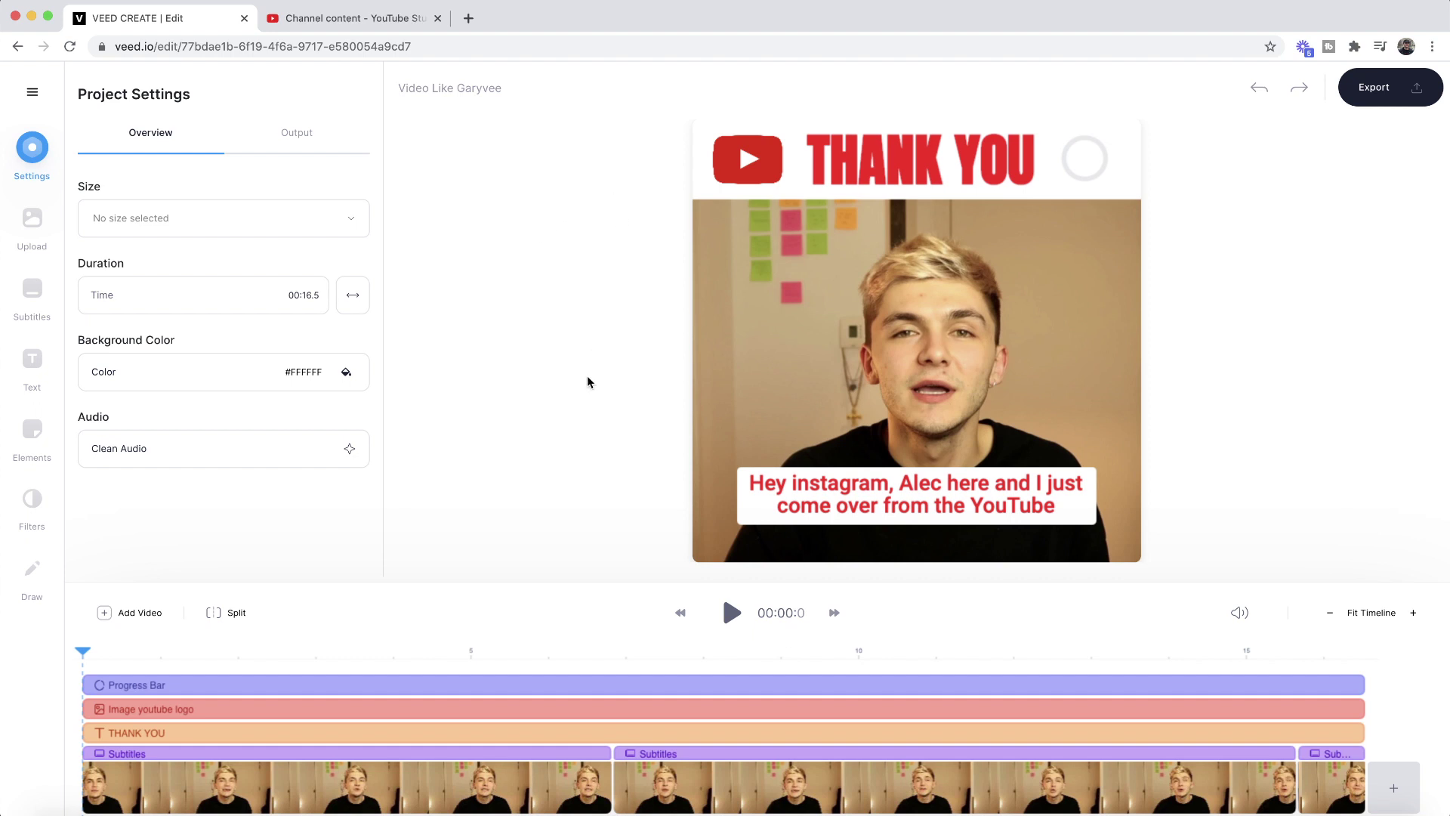
Step: Preview the opening seconds of the video and delete the existing THANK YOU title from the white header
click(721, 615)
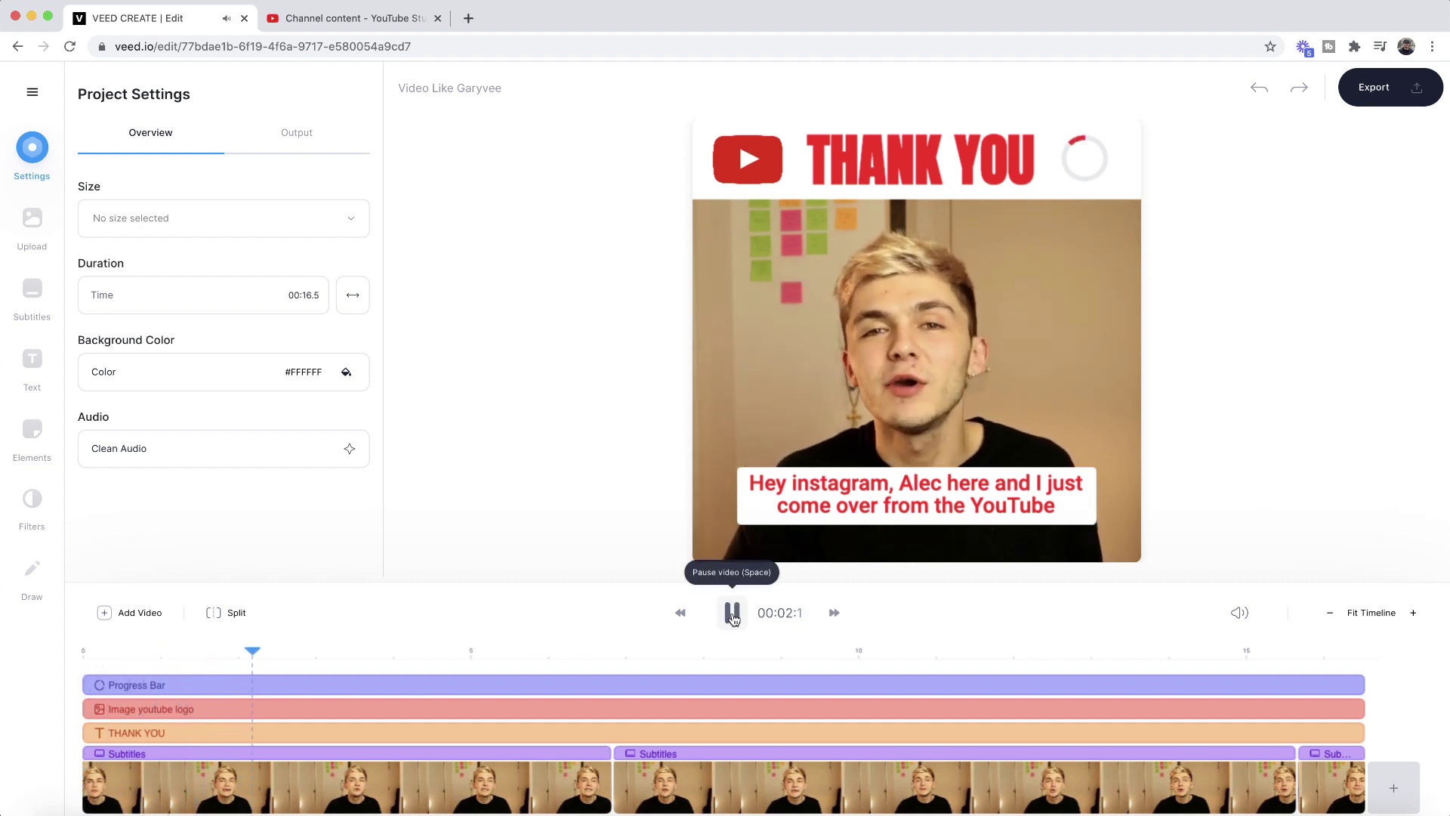
click(731, 613)
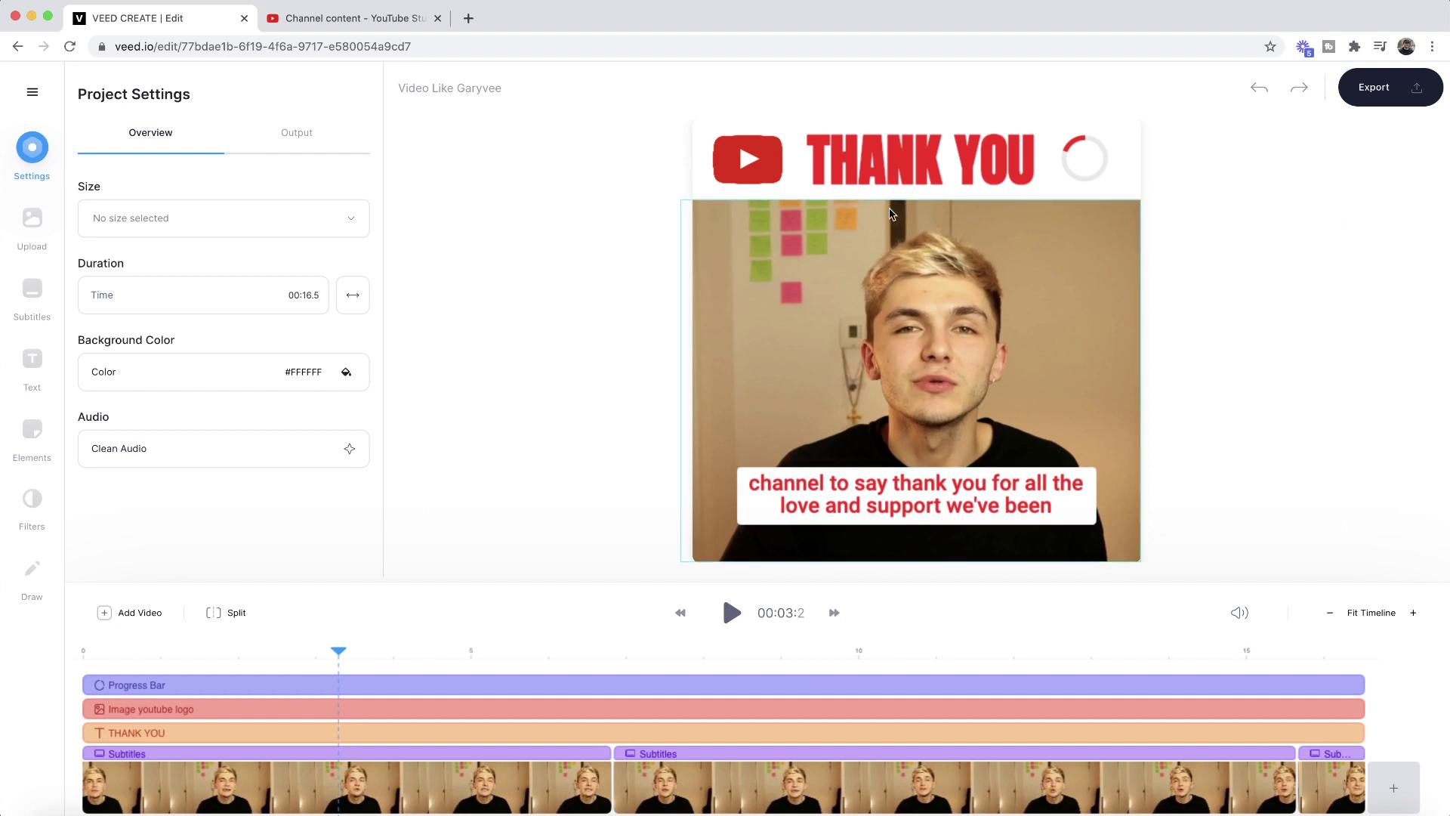
click(891, 160)
key(Delete)
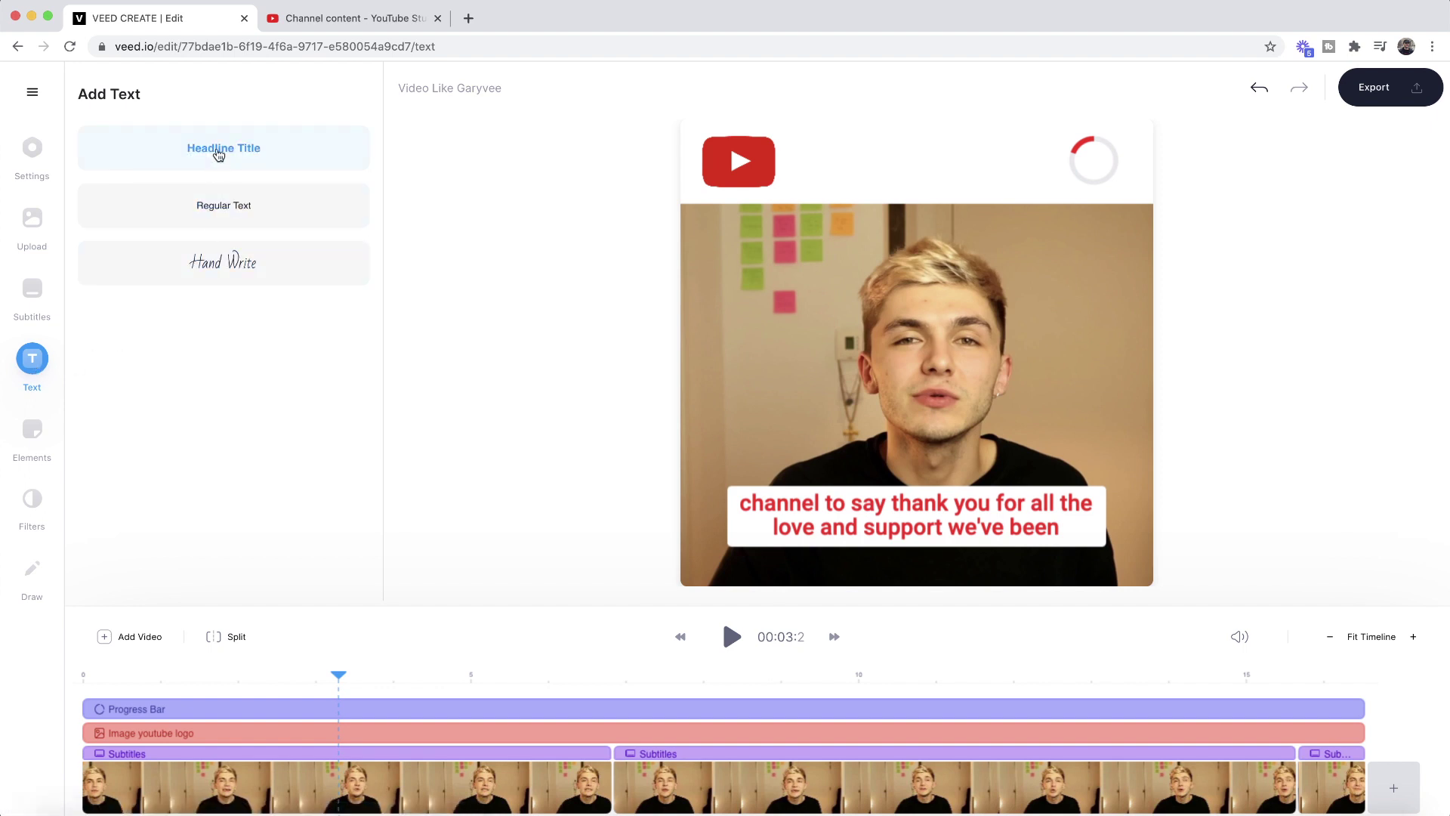
Step: Add a Headline Title text to the video and make it read THANK YOU
click(218, 155)
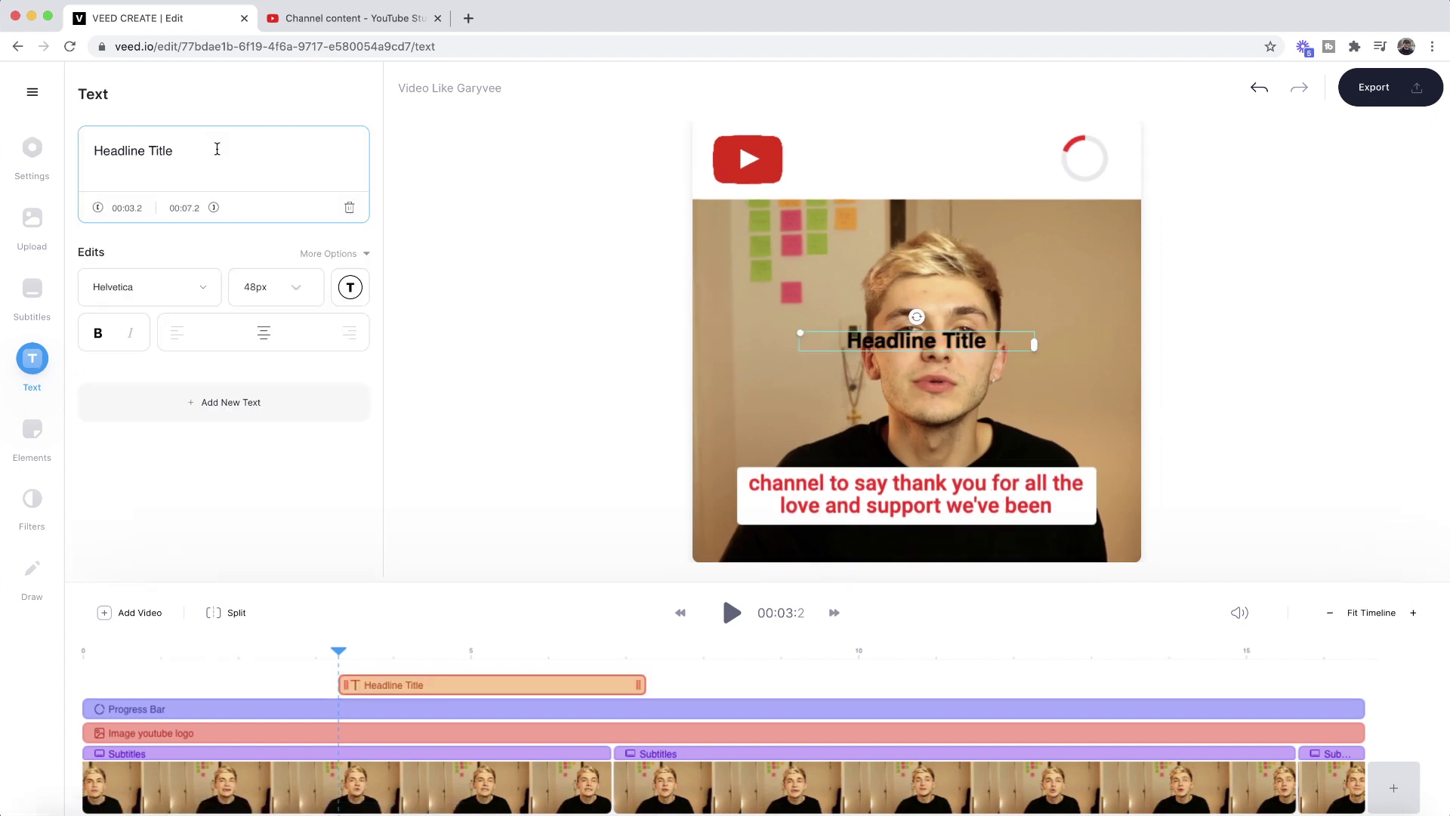
drag(239, 147, 84, 154)
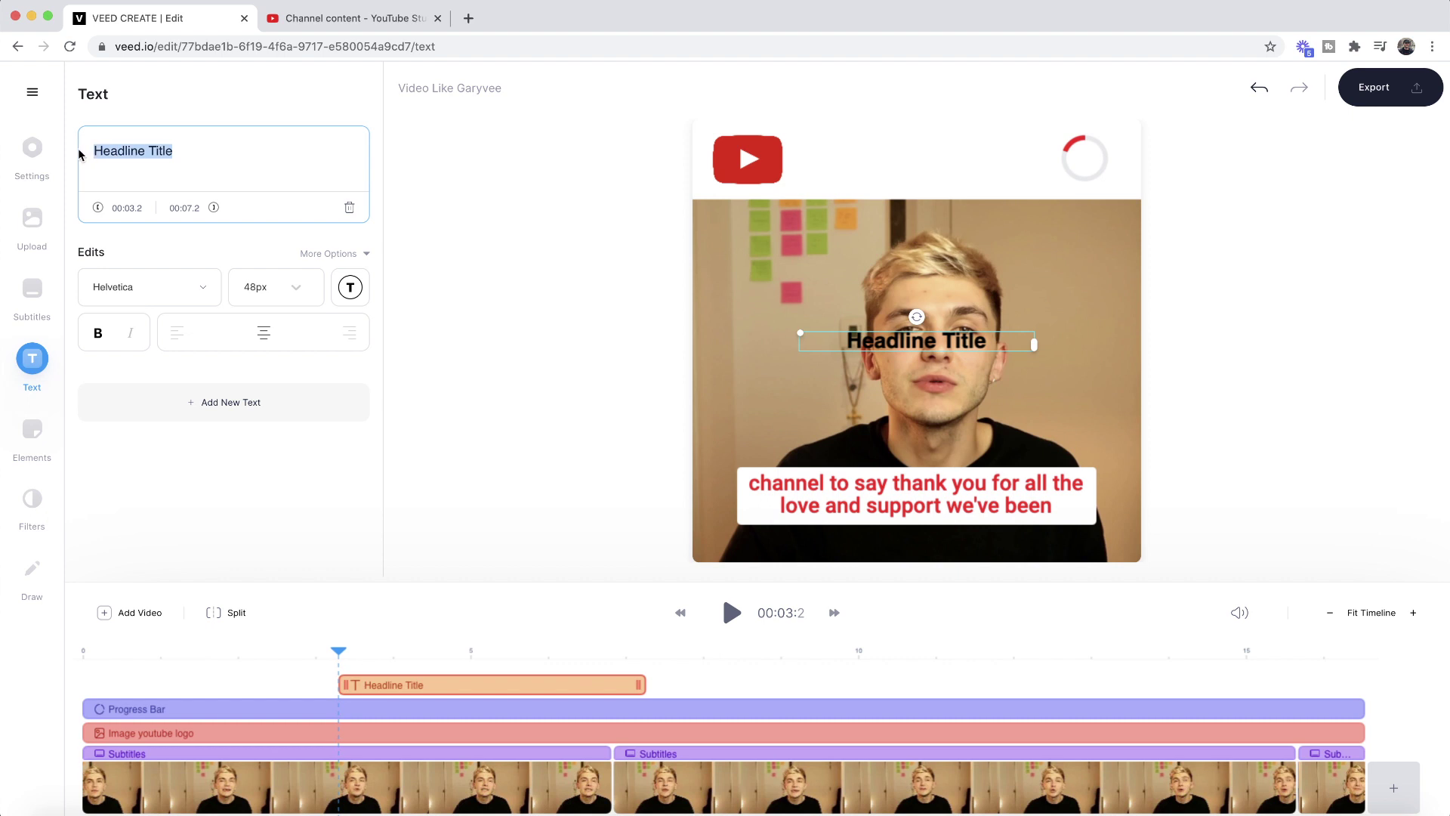
text(THANK YOU)
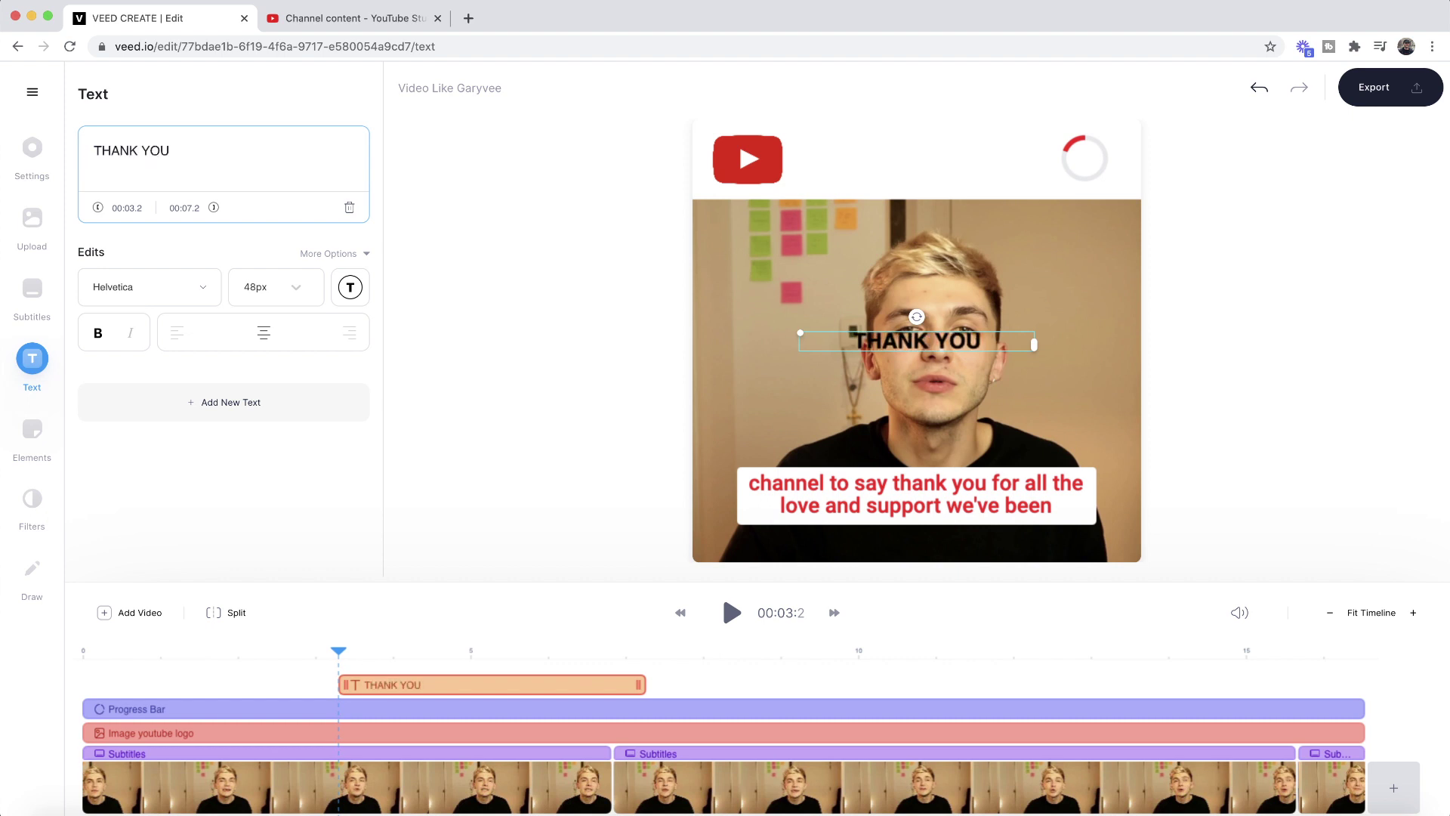
Step: Colour the new THANK YOU title red
click(351, 287)
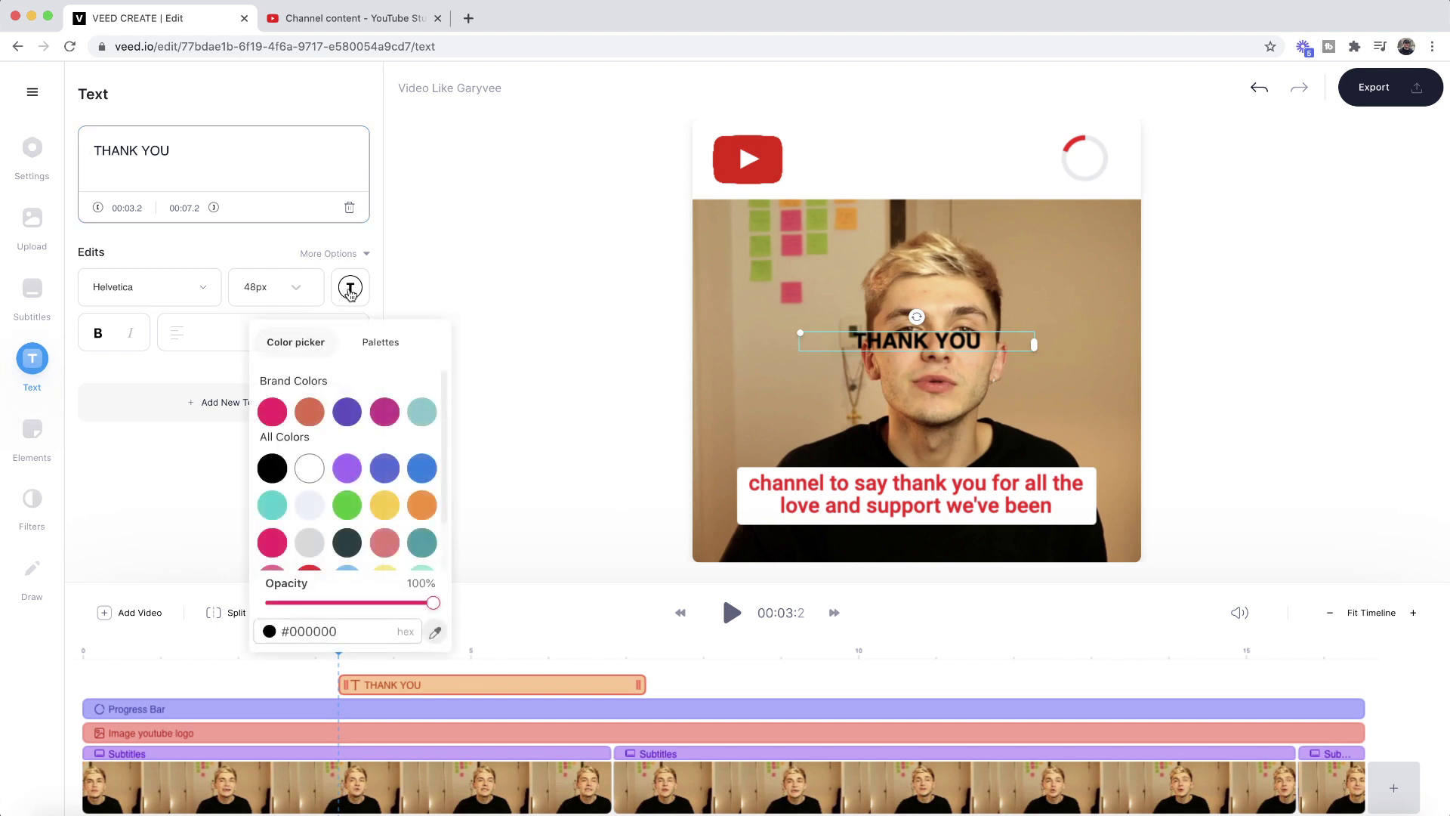
scroll(302, 536, down, 2)
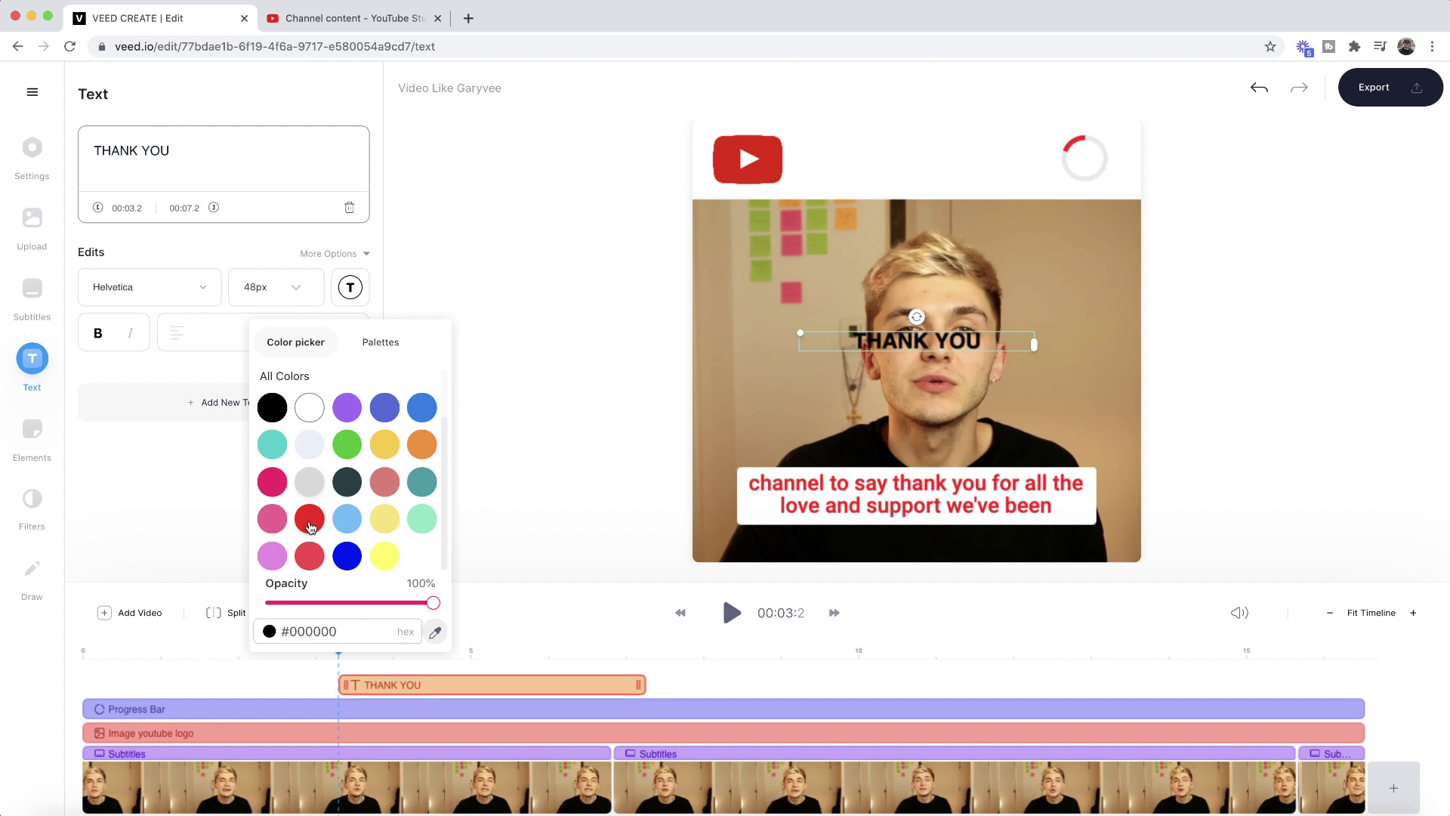
click(308, 518)
Step: Set the THANK YOU title to 72px and move it into the white header between the logo and progress ring
click(291, 286)
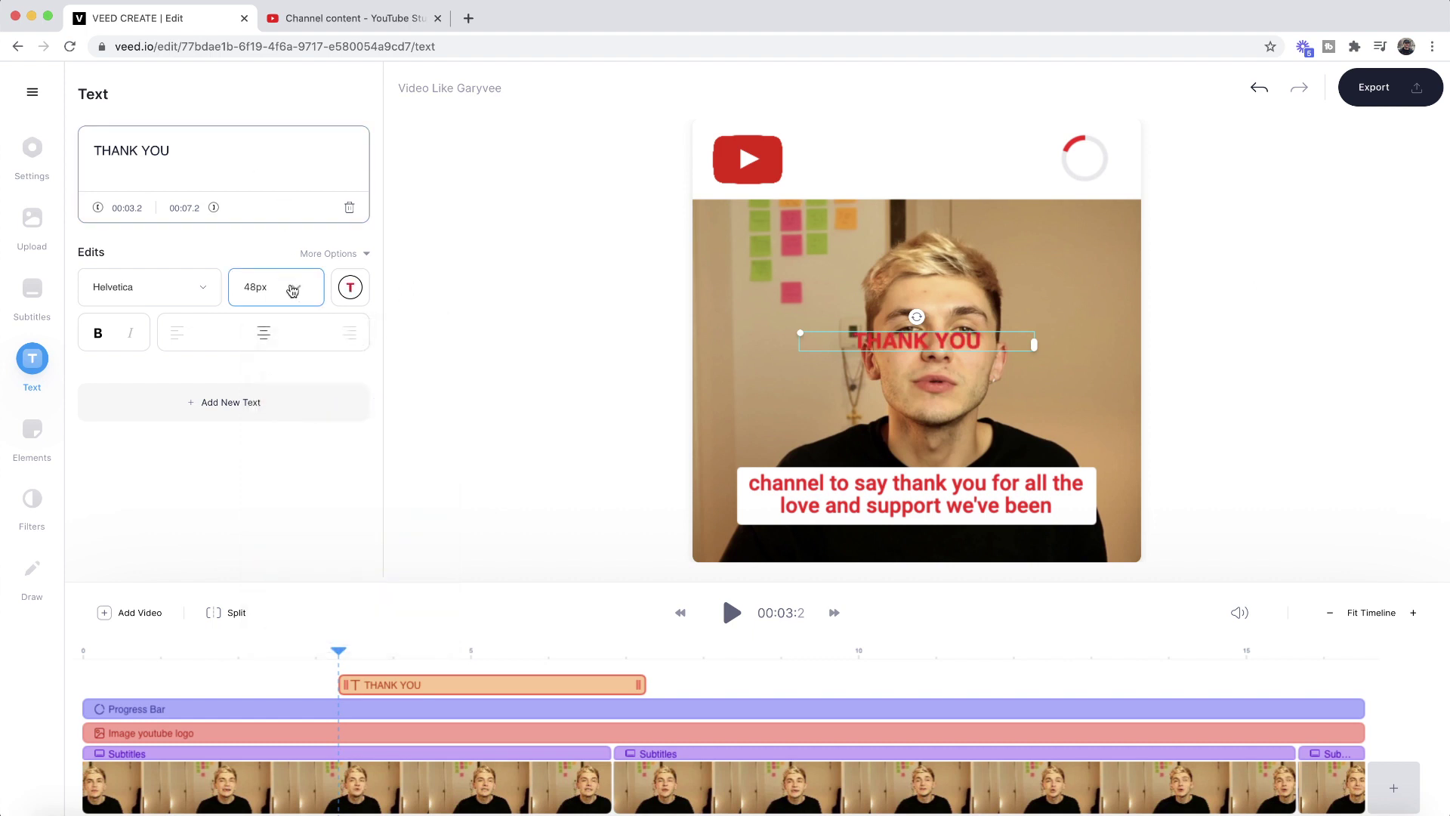
click(291, 287)
scroll(278, 381, down, 3)
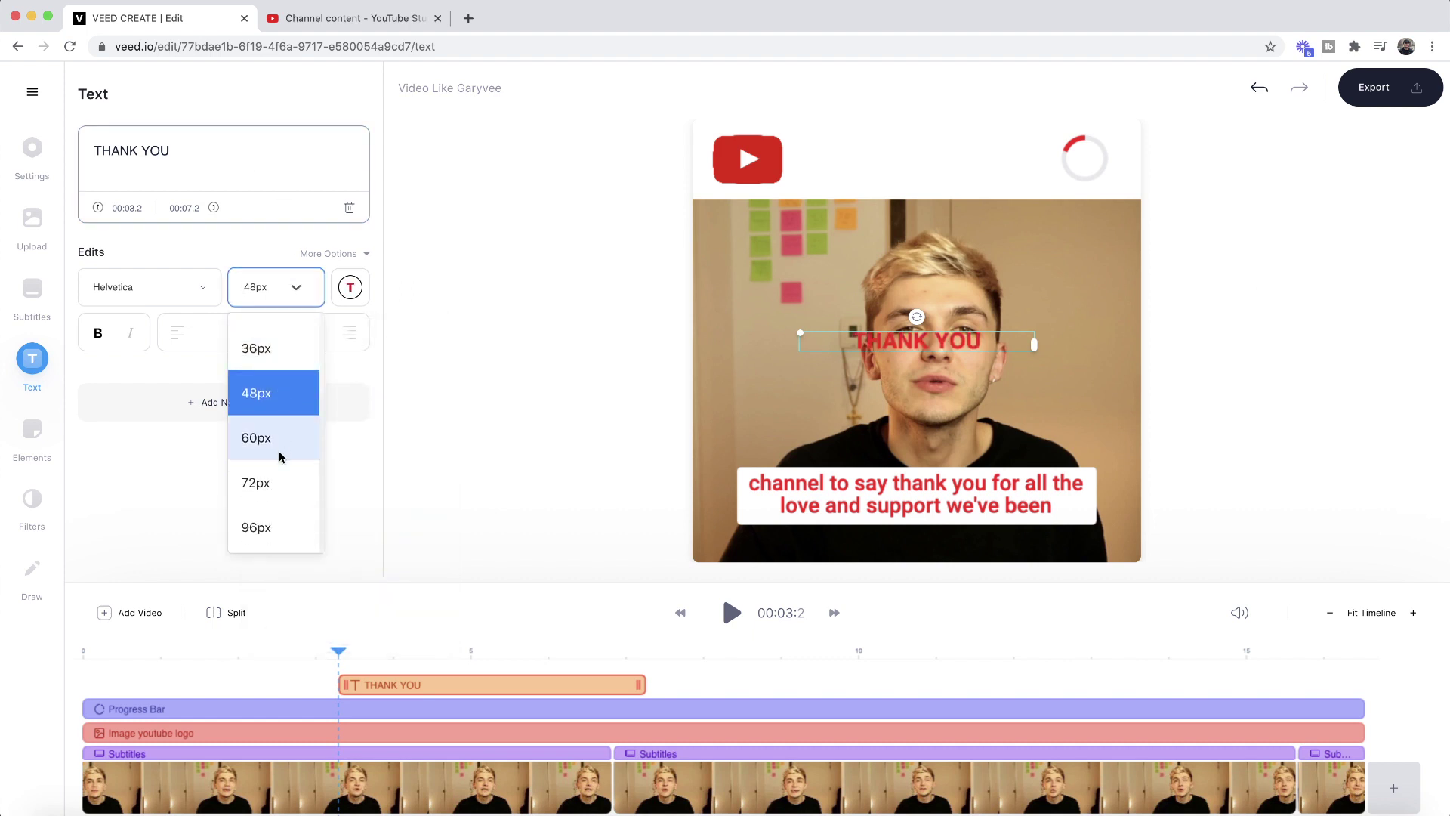
click(279, 487)
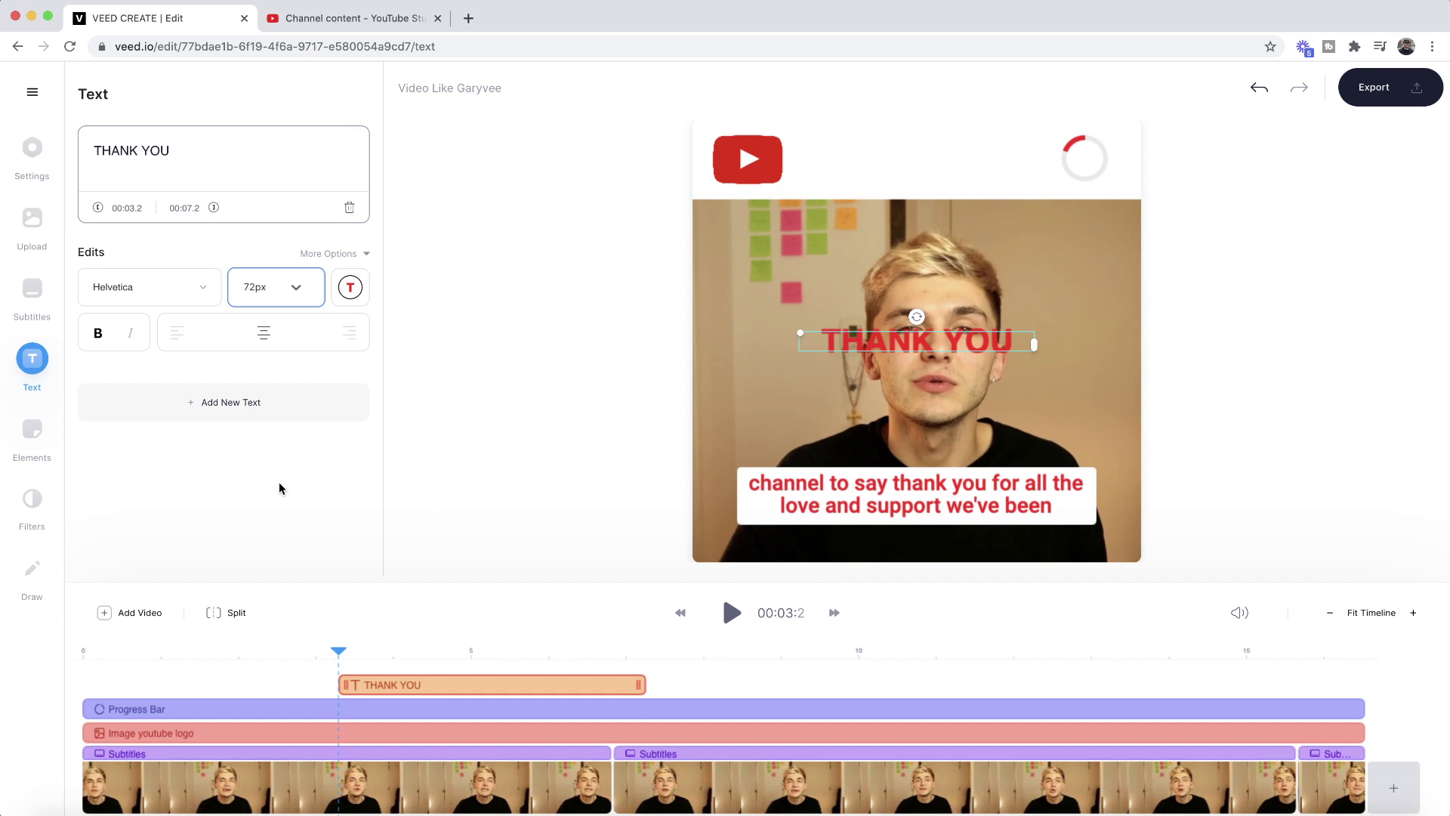
click(527, 301)
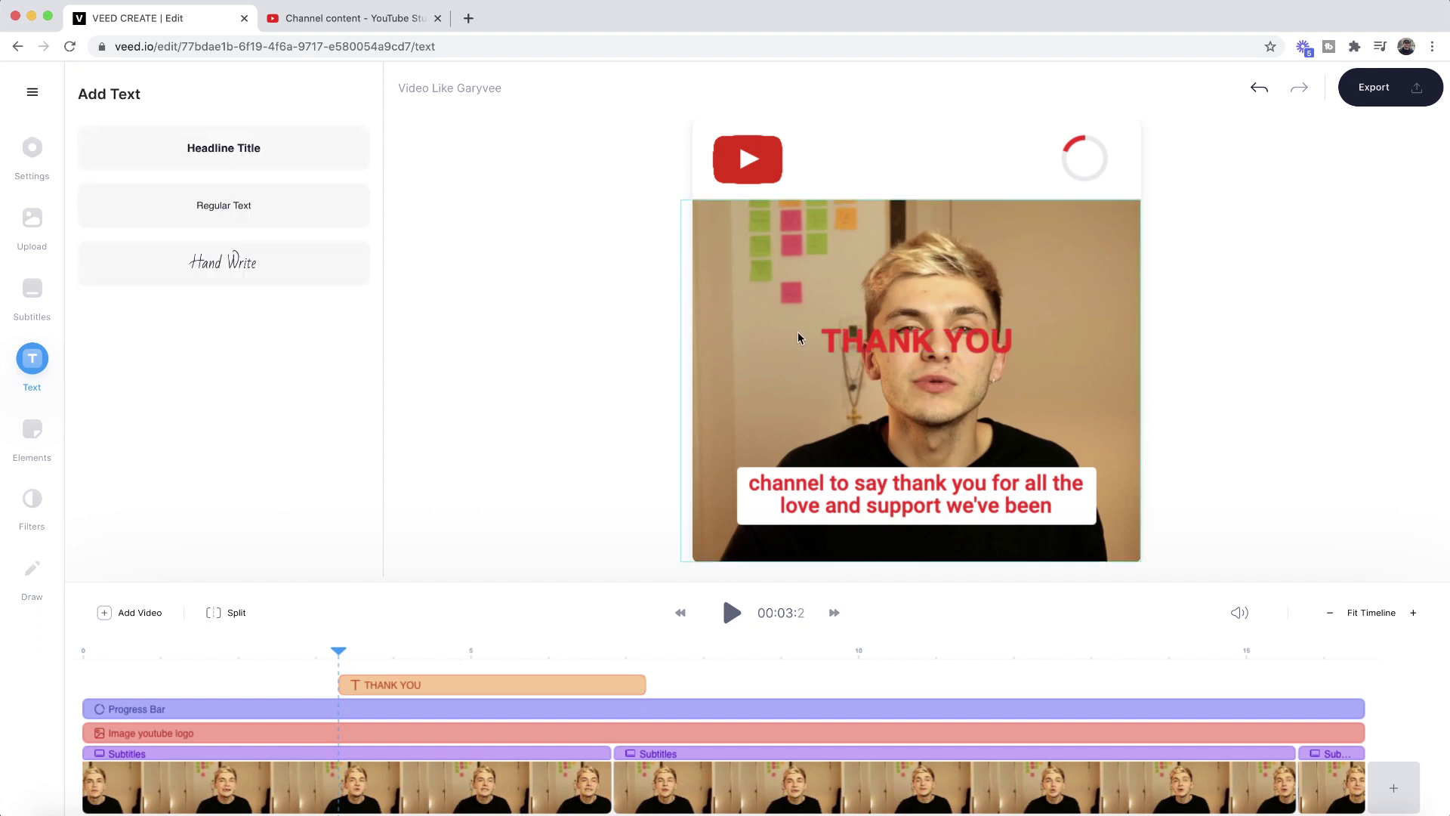
click(910, 340)
drag(920, 345, 928, 154)
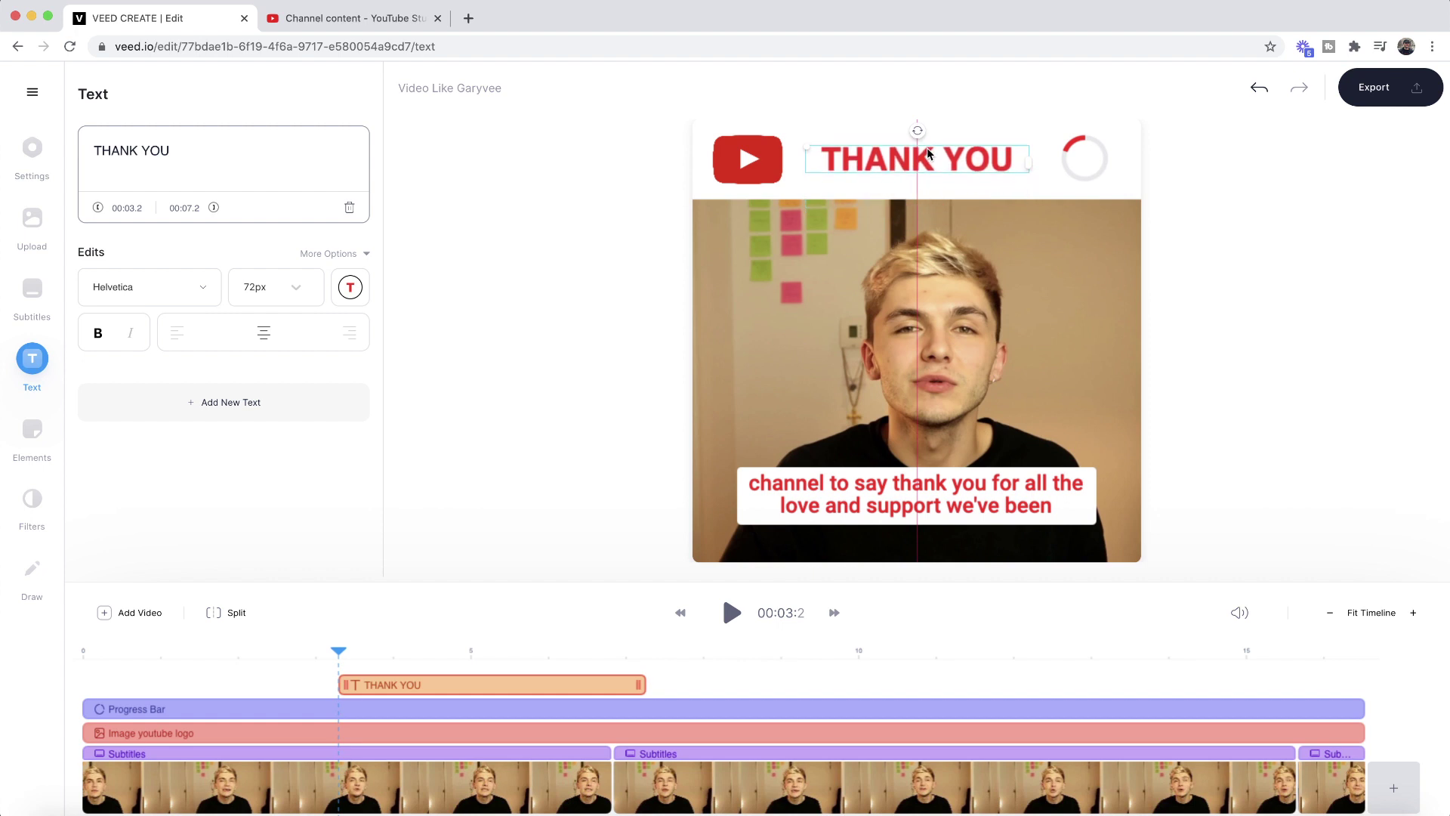
Step: Set the THANK YOU title to 96px, widen its text box to fit one line, and reposition it beside the logo
click(276, 287)
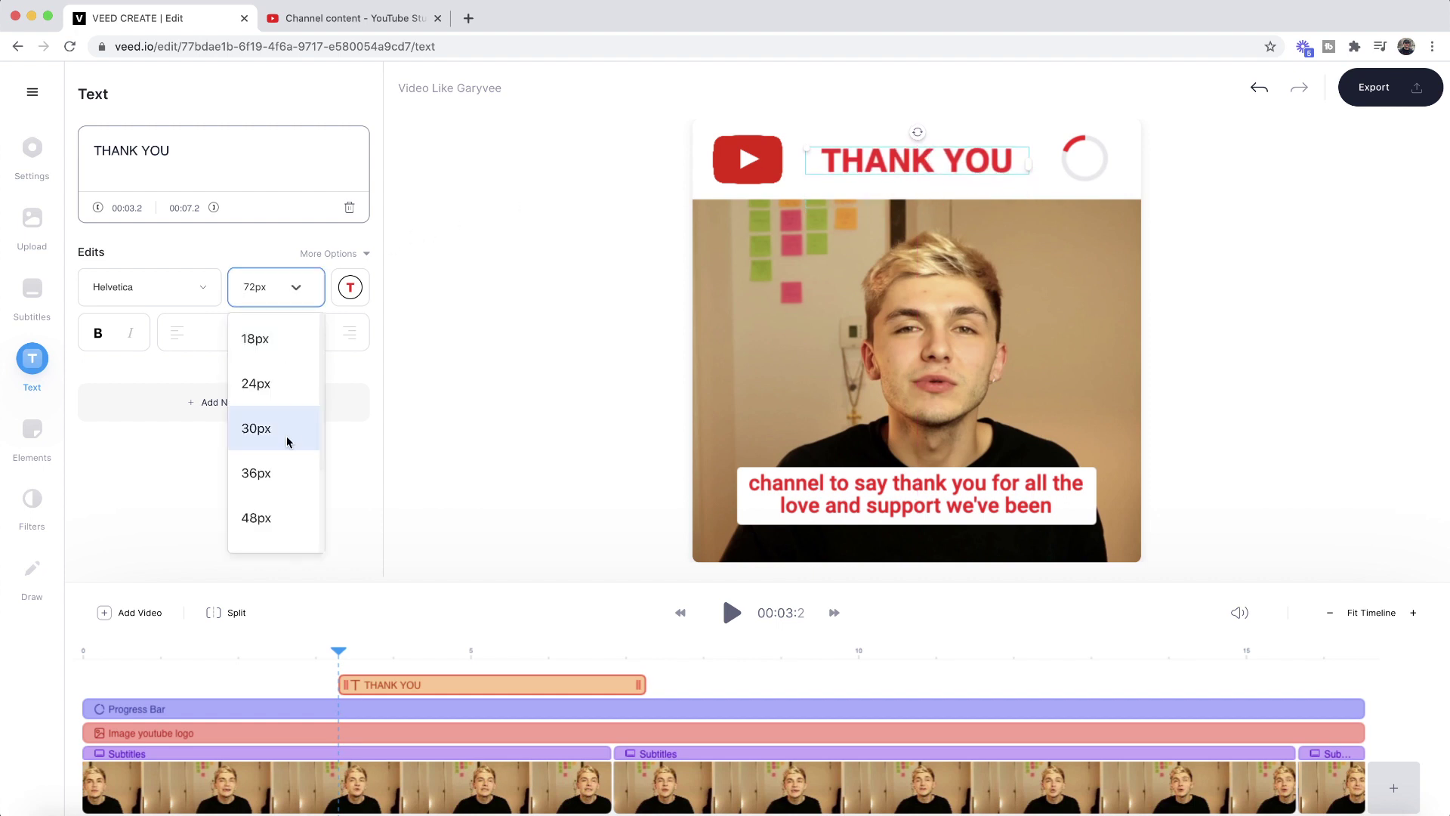
scroll(273, 513, down, 2)
click(270, 521)
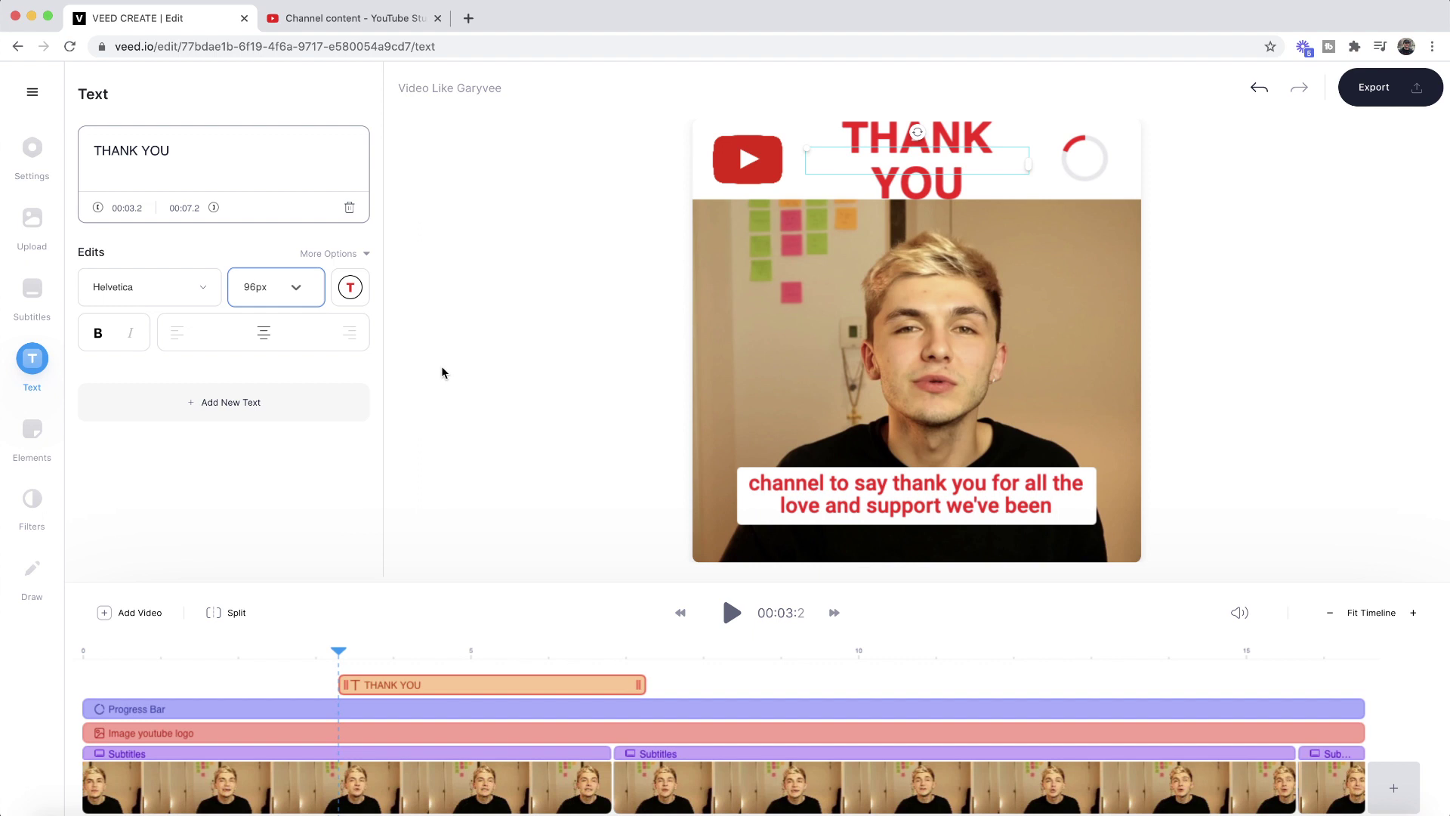
drag(1029, 163, 1067, 166)
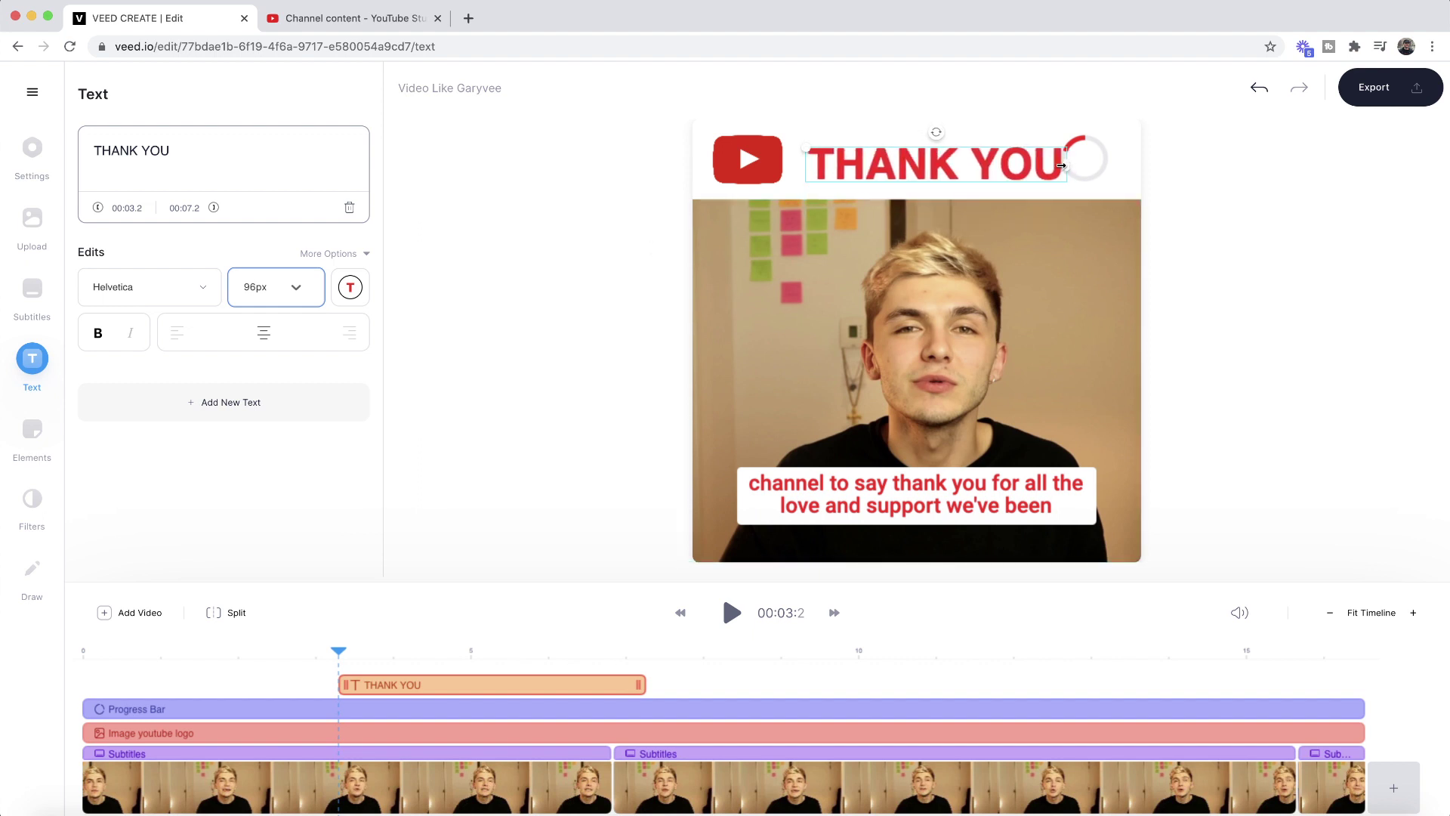
click(616, 270)
click(940, 163)
drag(940, 162, 913, 151)
Step: Change the THANK YOU title's font to Anton
click(168, 285)
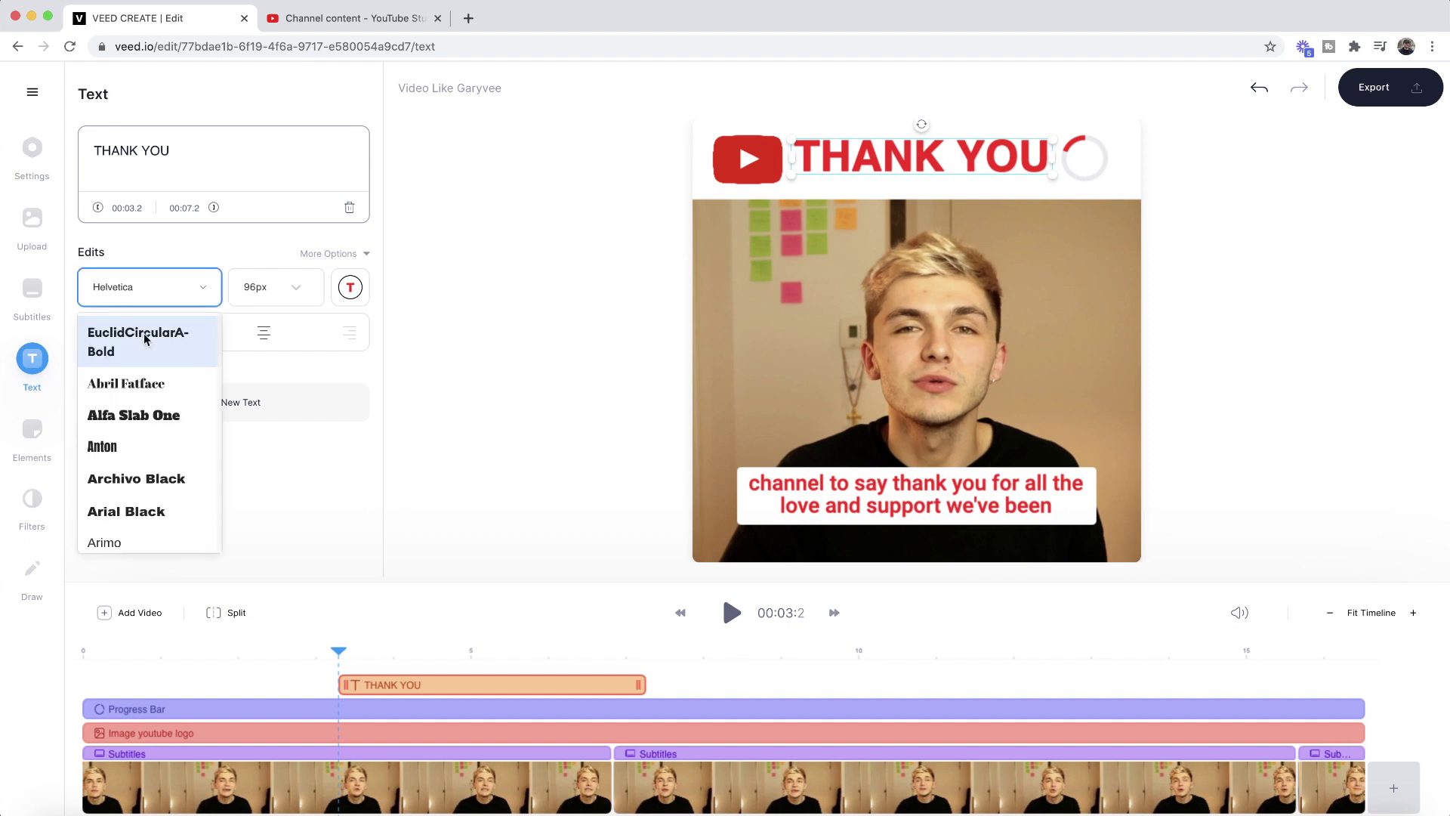
click(130, 442)
click(443, 281)
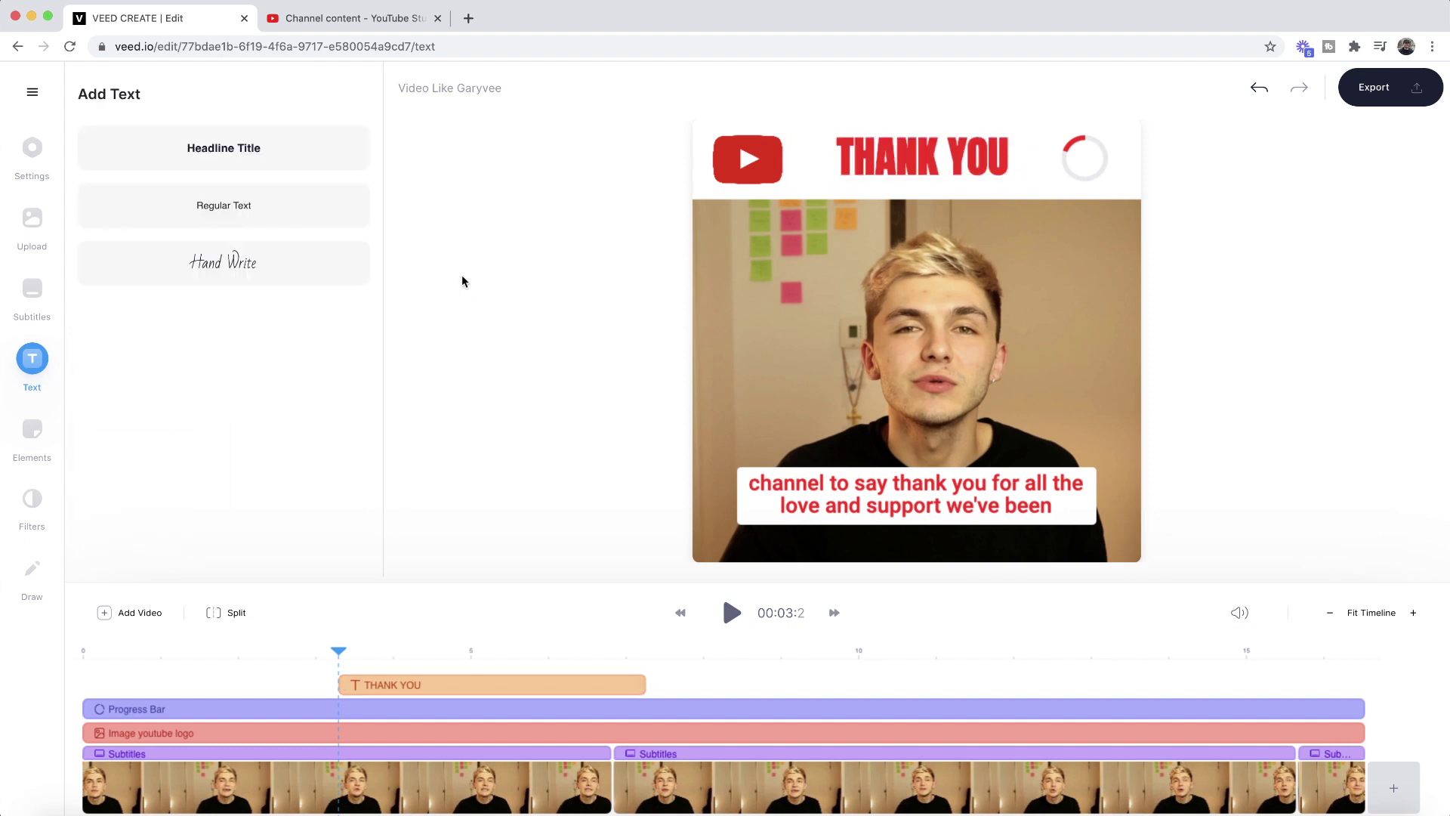
Step: Enlarge the THANK YOU title to about 115px and centre it between the logo and progress ring
click(844, 163)
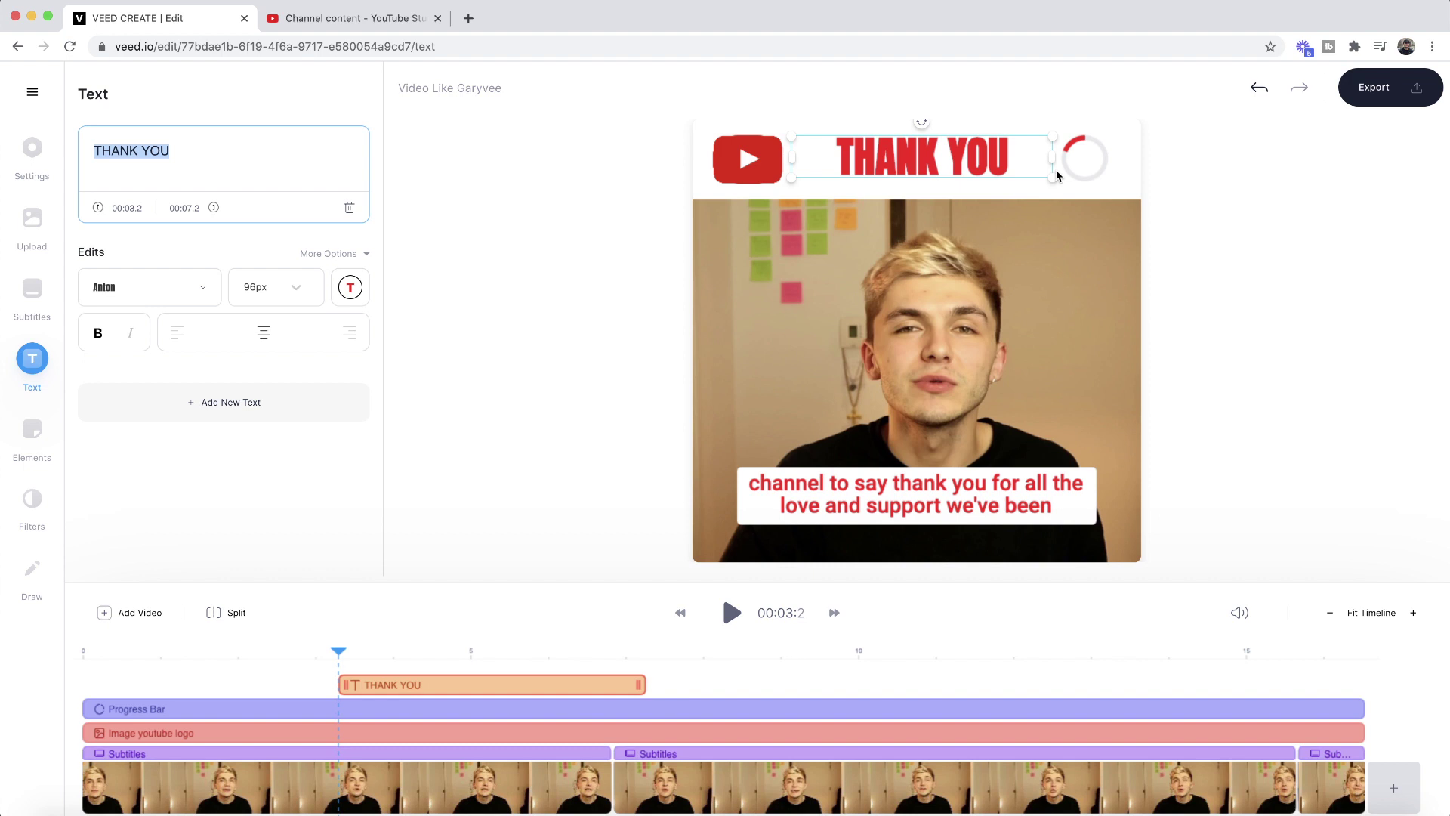
drag(1055, 179, 1062, 191)
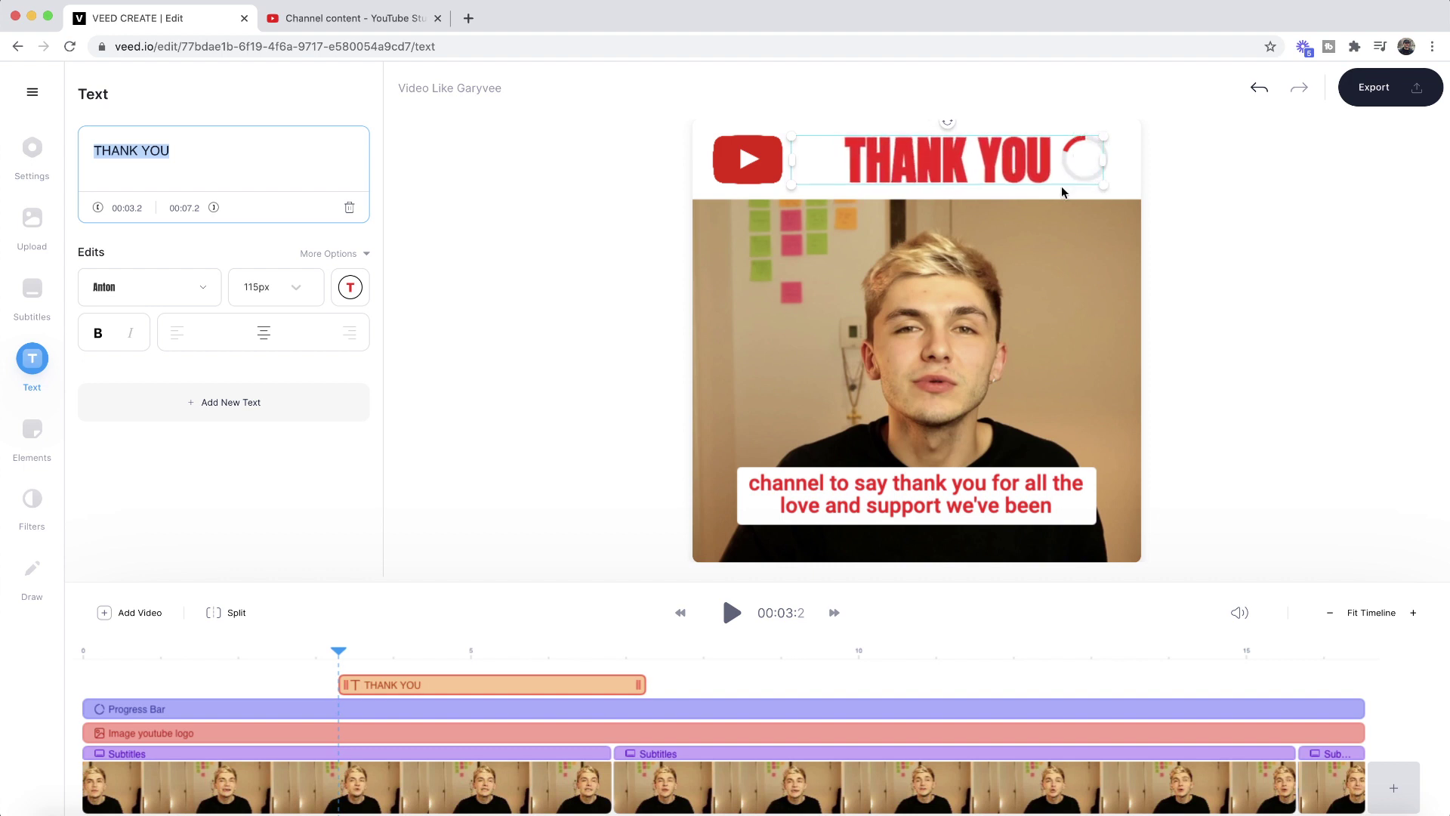
drag(961, 160, 931, 157)
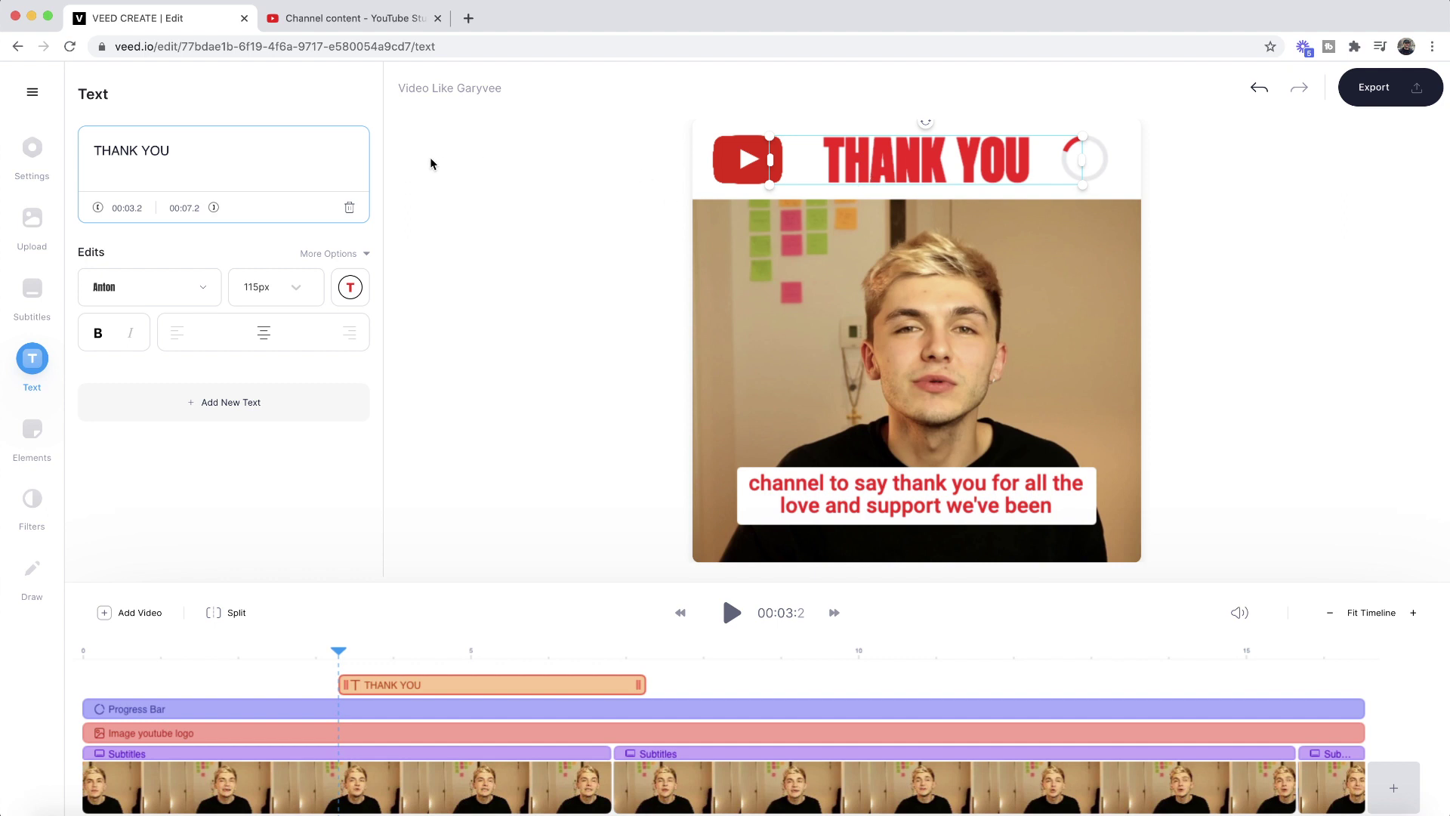
Step: Increase the THANK YOU title's letter spacing to 4,70
click(366, 255)
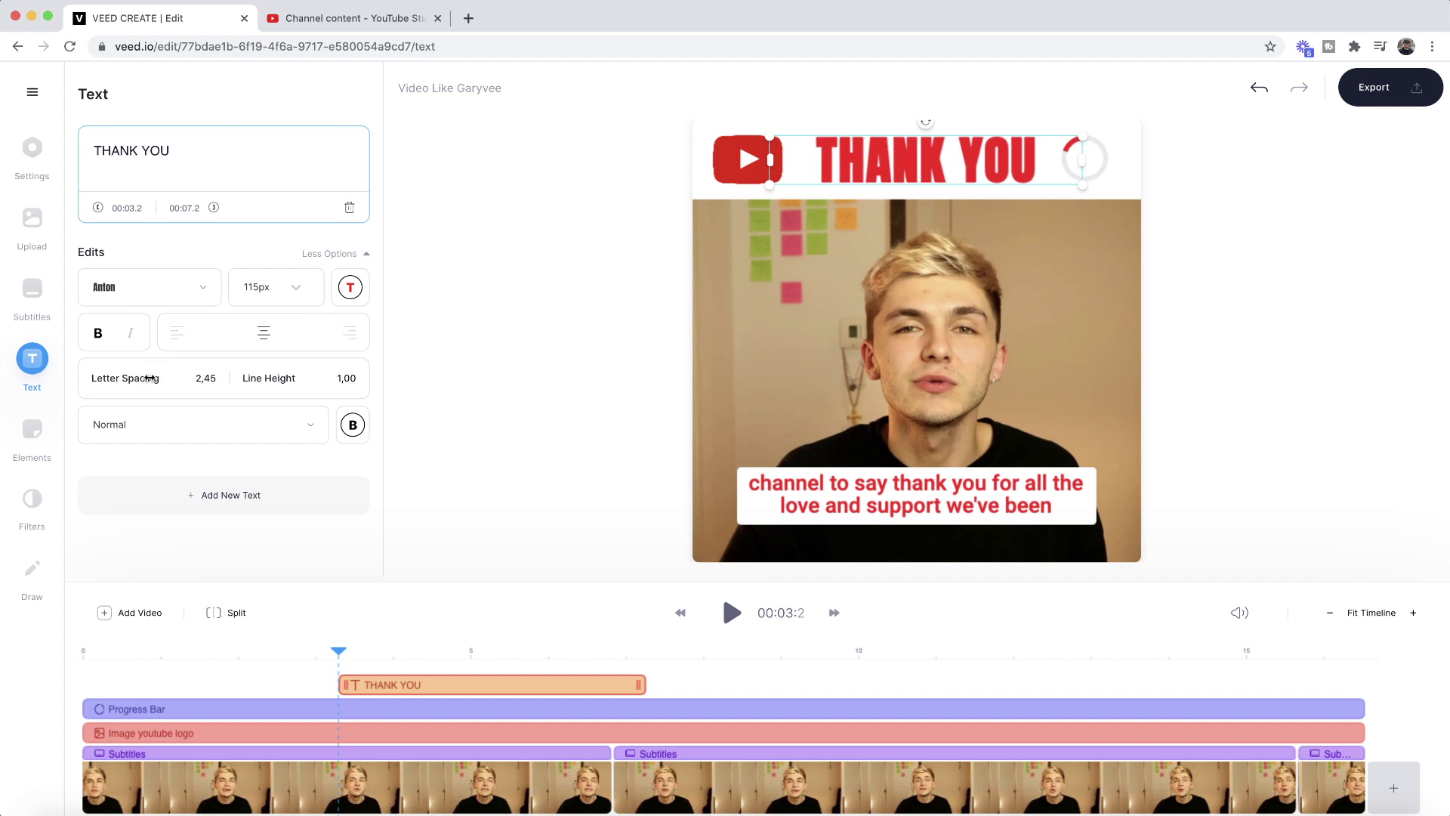
drag(148, 377, 153, 377)
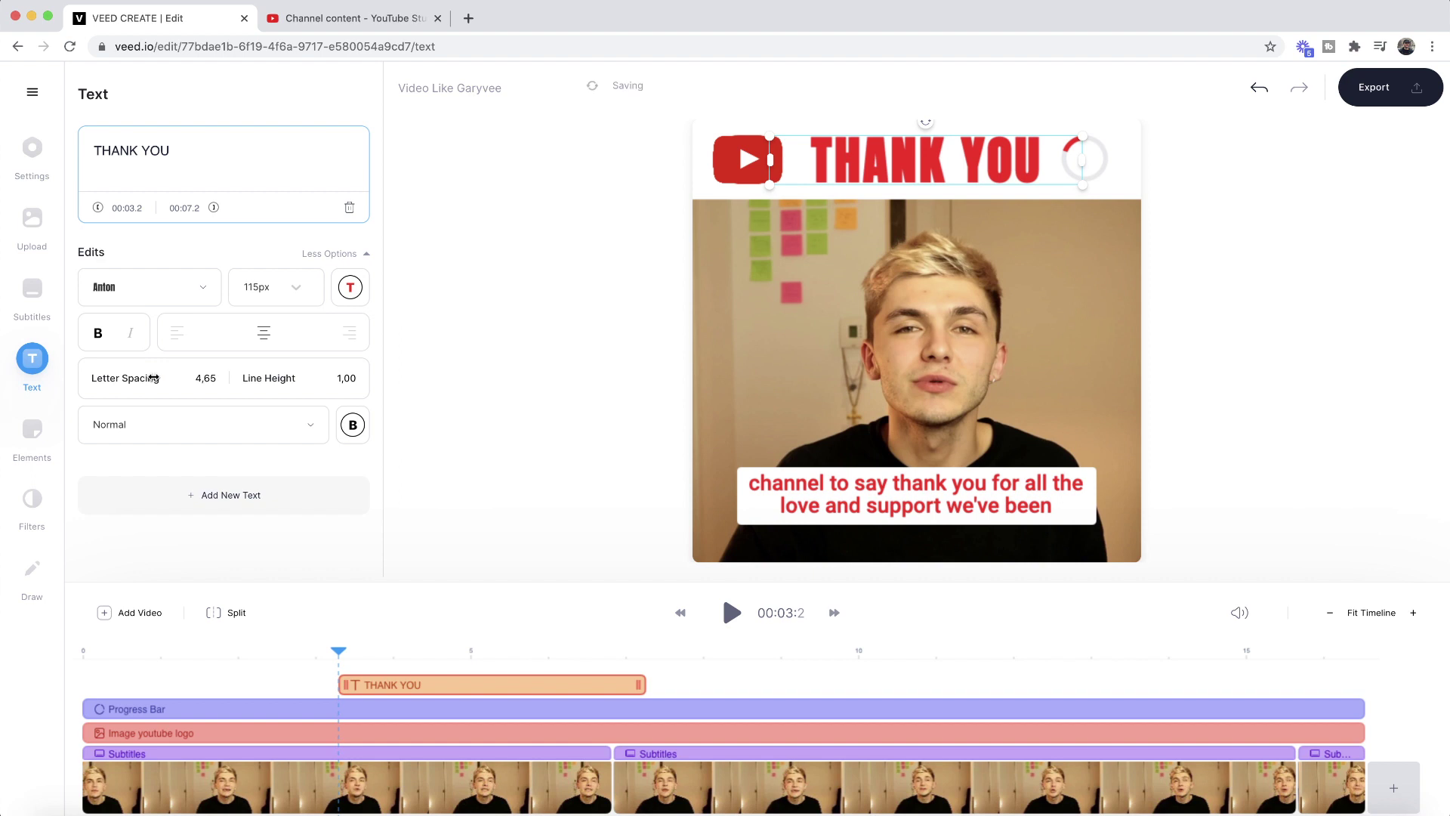
click(401, 215)
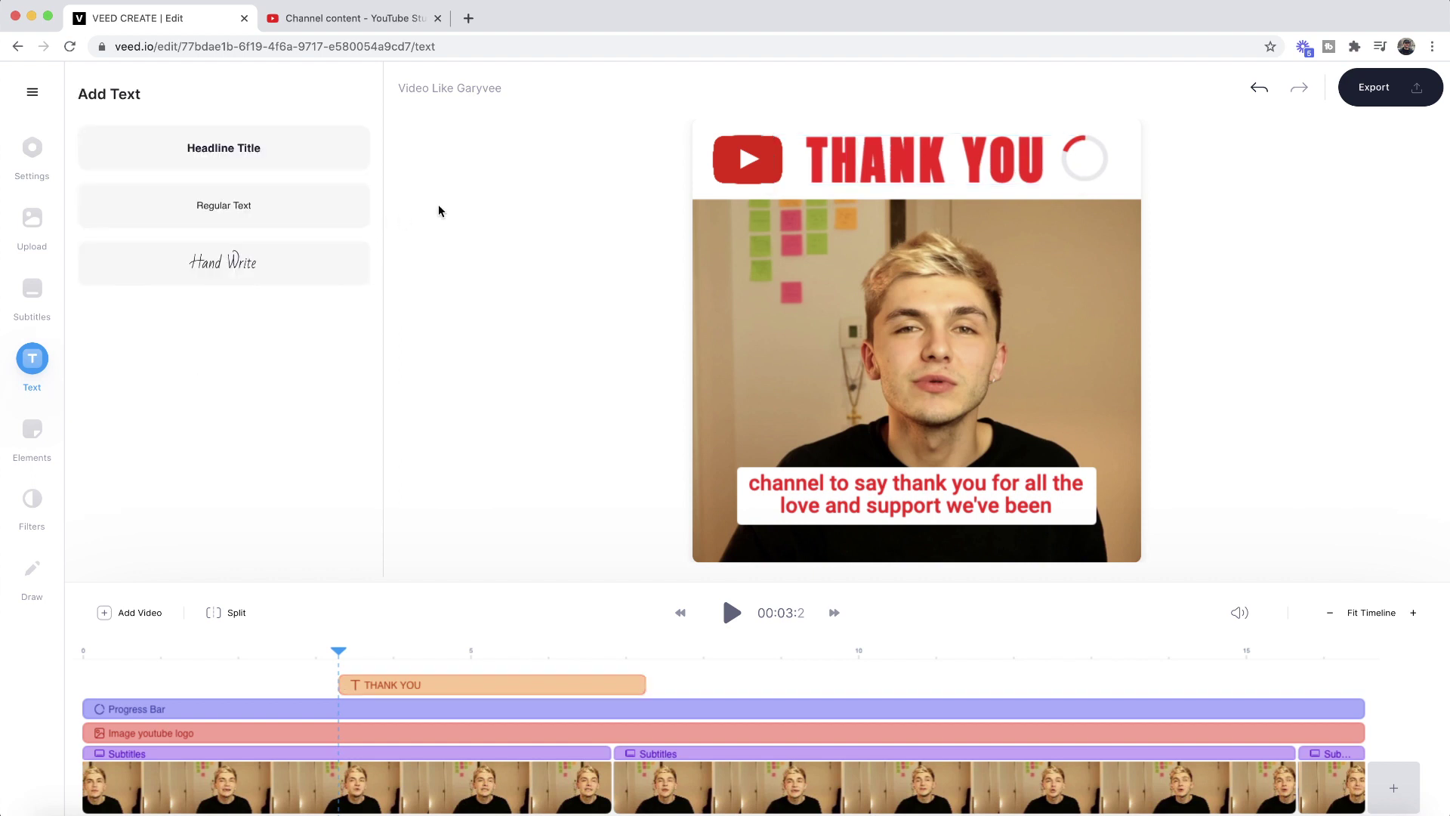
click(880, 161)
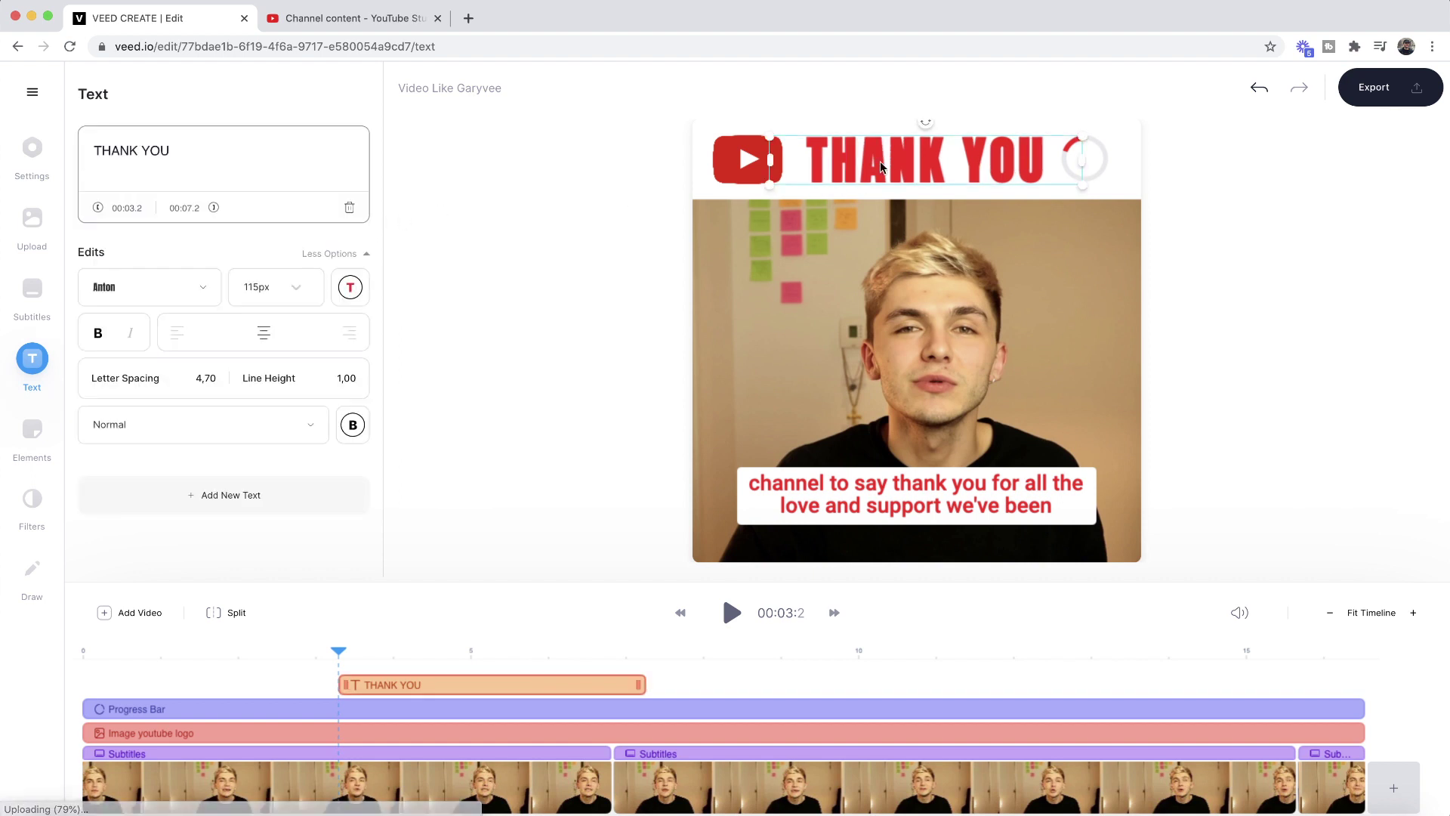
click(536, 267)
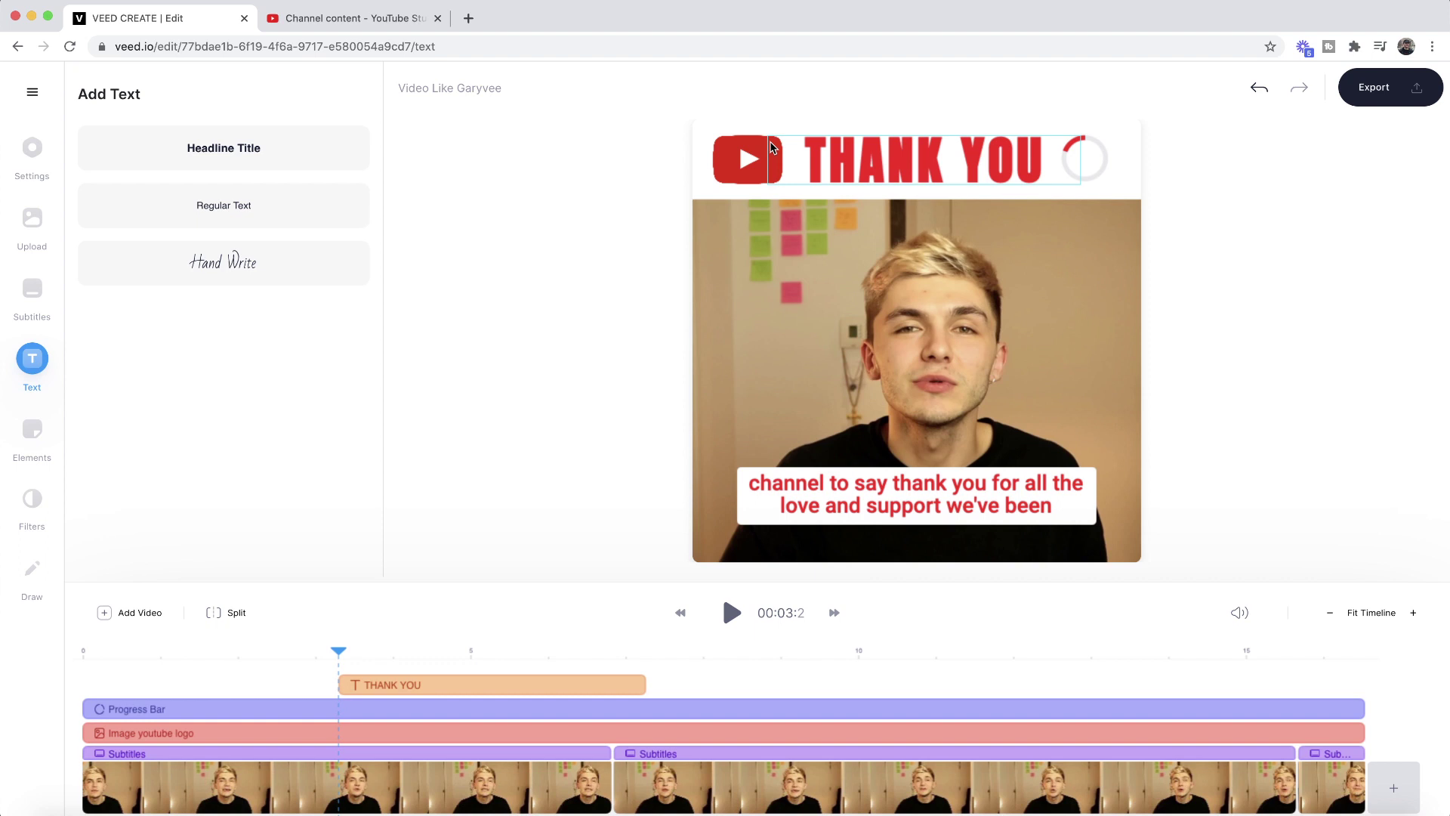
Step: Delete the YouTube logo image from the header
click(838, 160)
click(748, 160)
key(Delete)
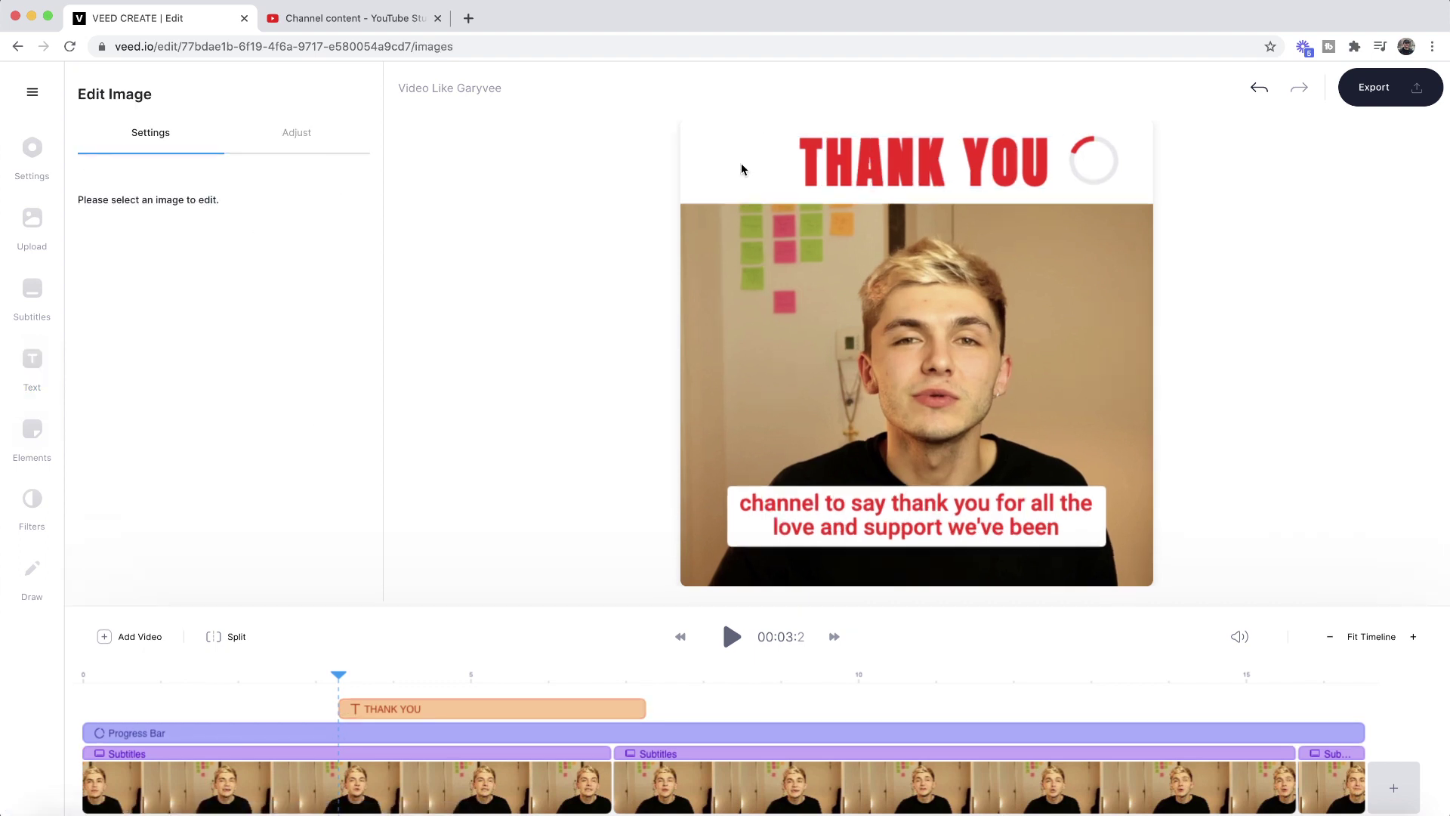
Step: Add the YouTube logo from the brand kit images, shrink it, and place it in the header before the THANK YOU title
click(44, 237)
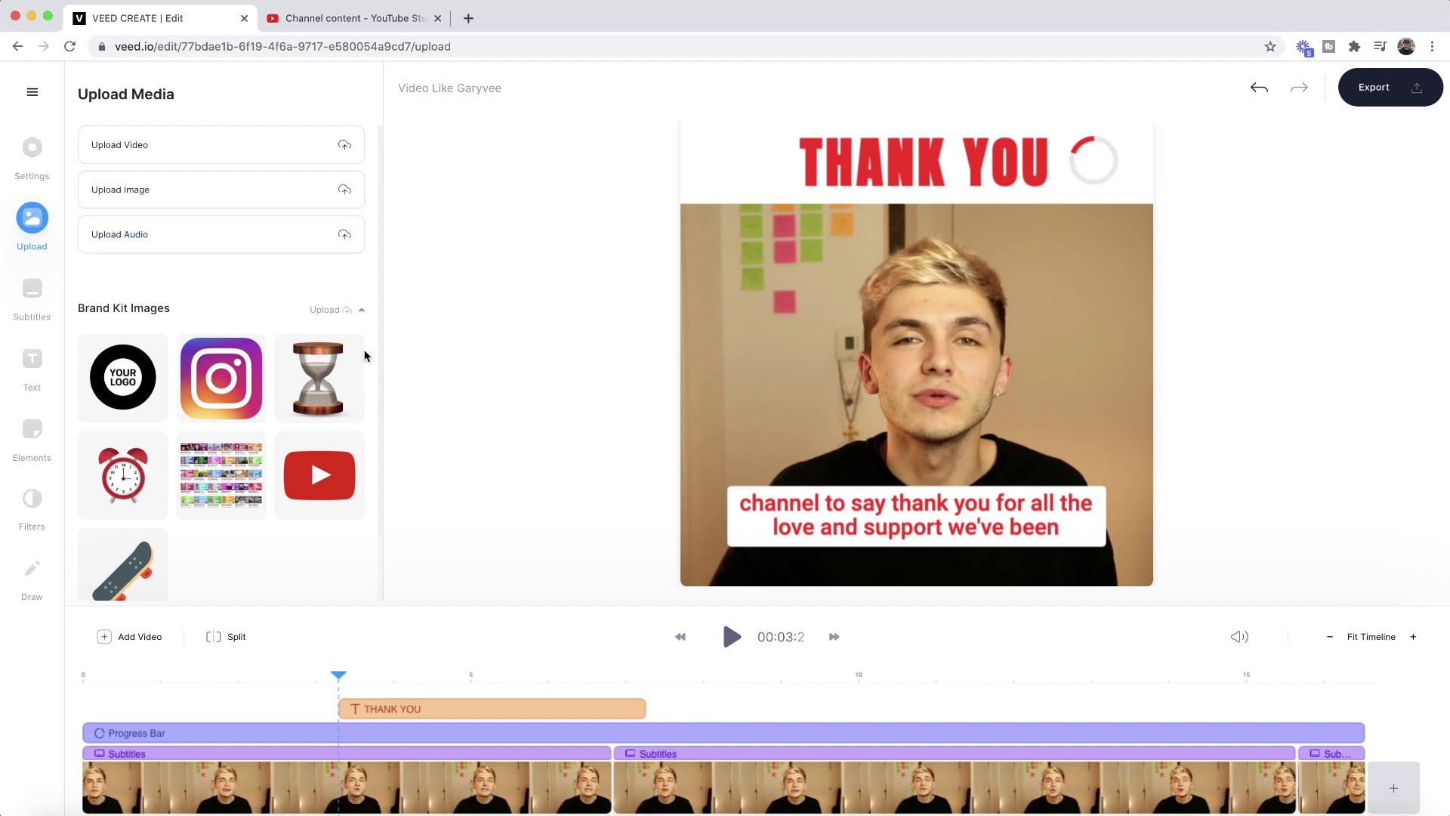
click(309, 472)
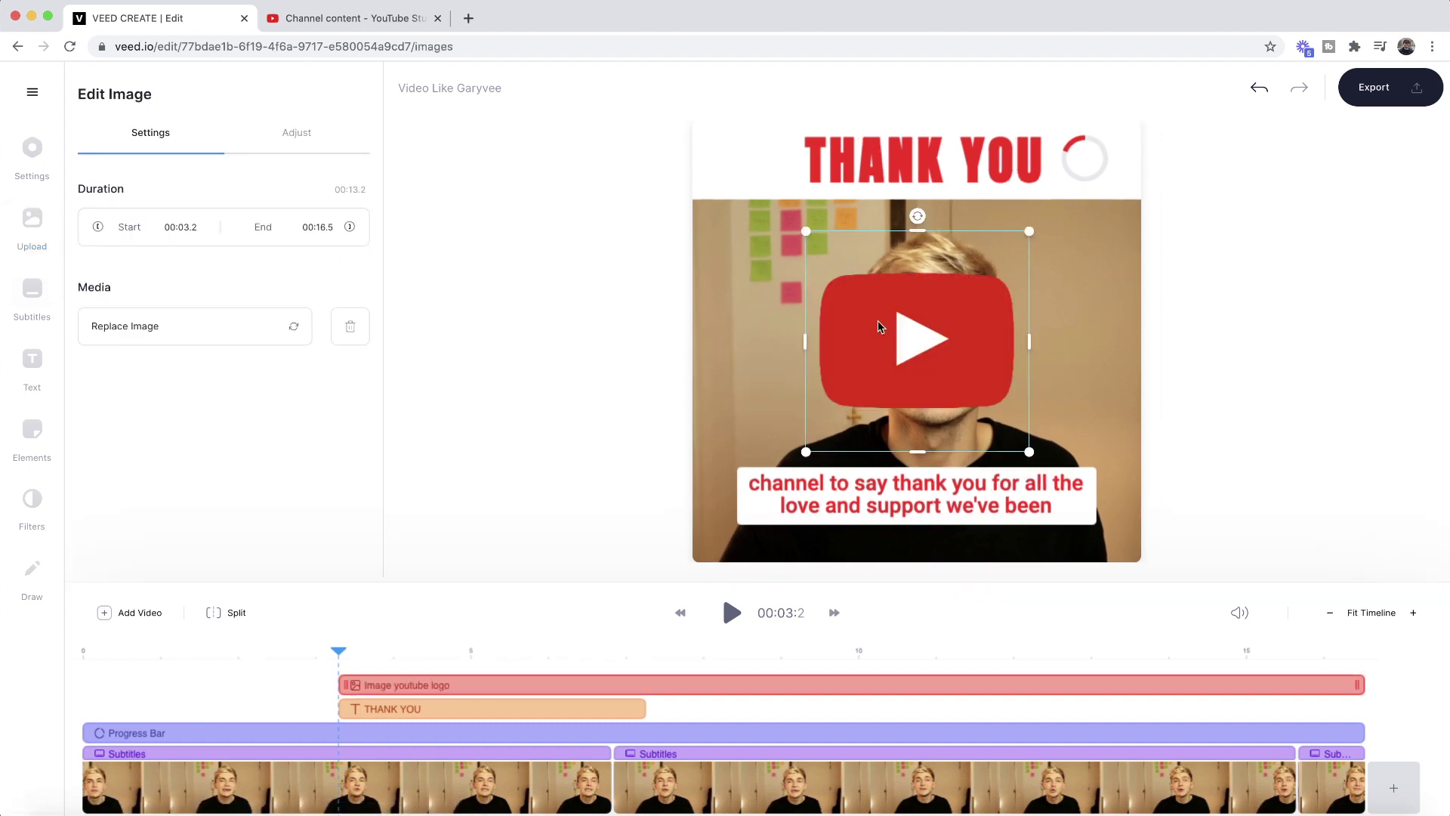
drag(1029, 452, 864, 340)
drag(827, 261, 728, 150)
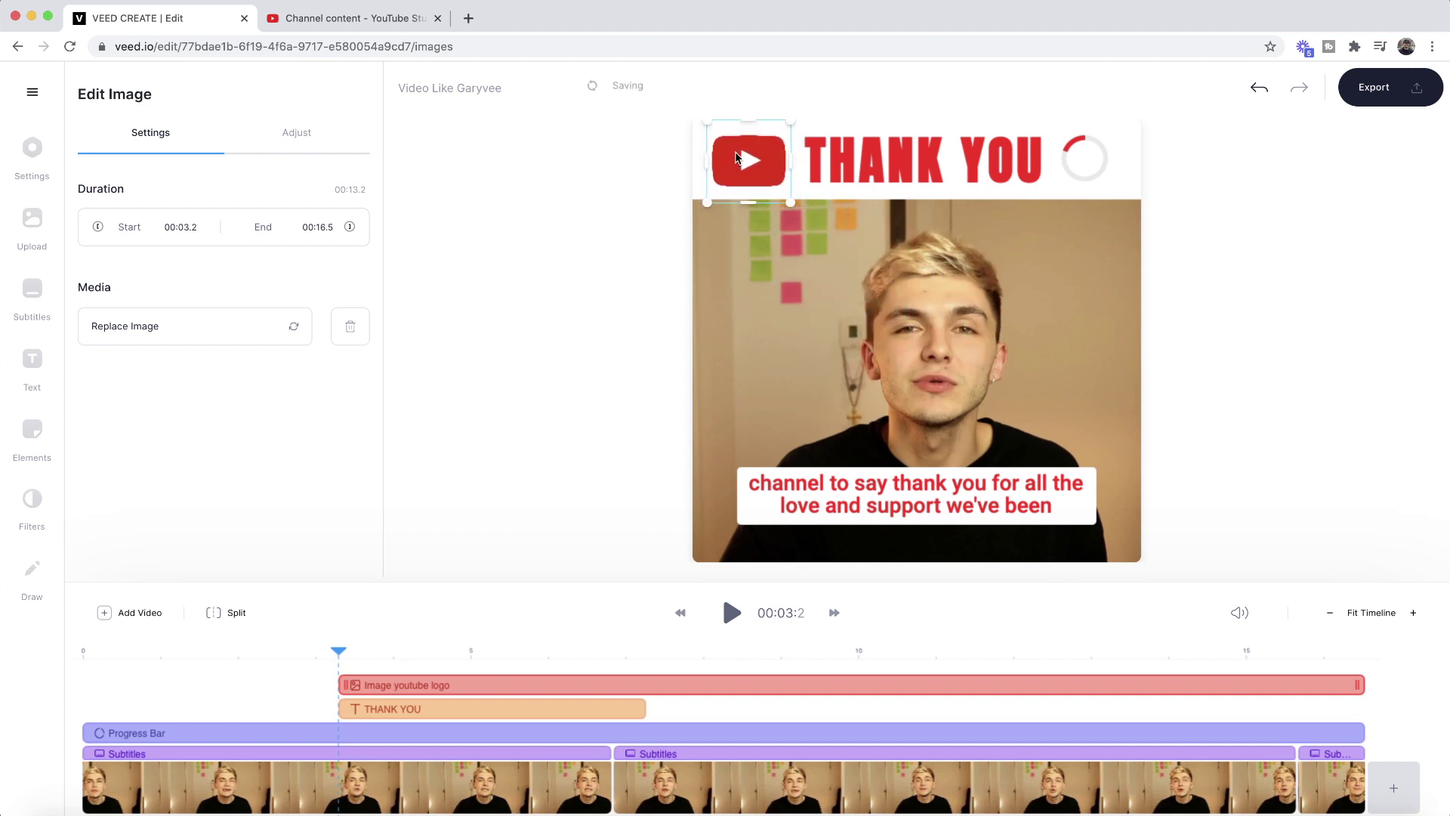
click(675, 223)
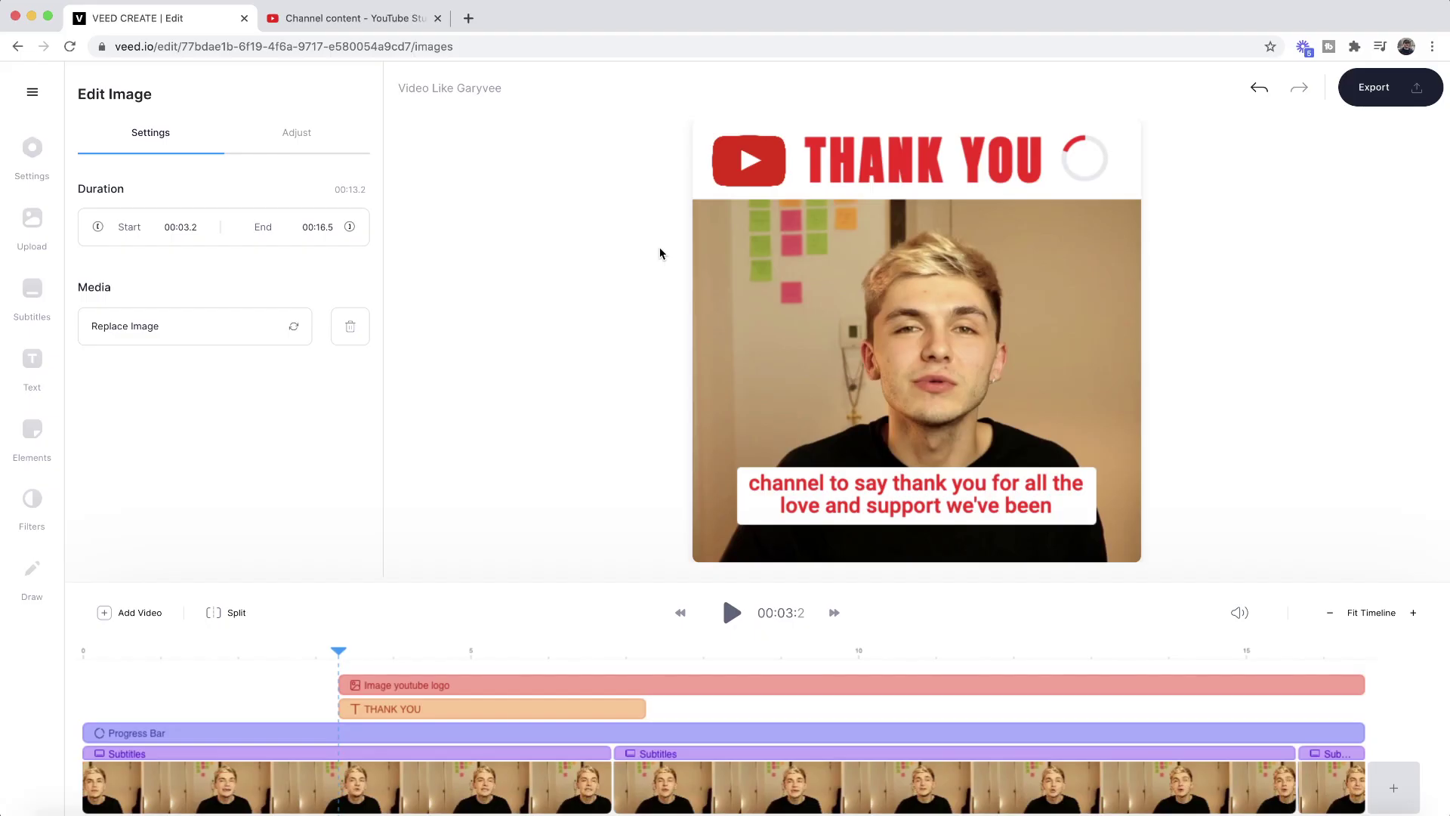
Step: Delete the donut progress bar from the header
click(1087, 156)
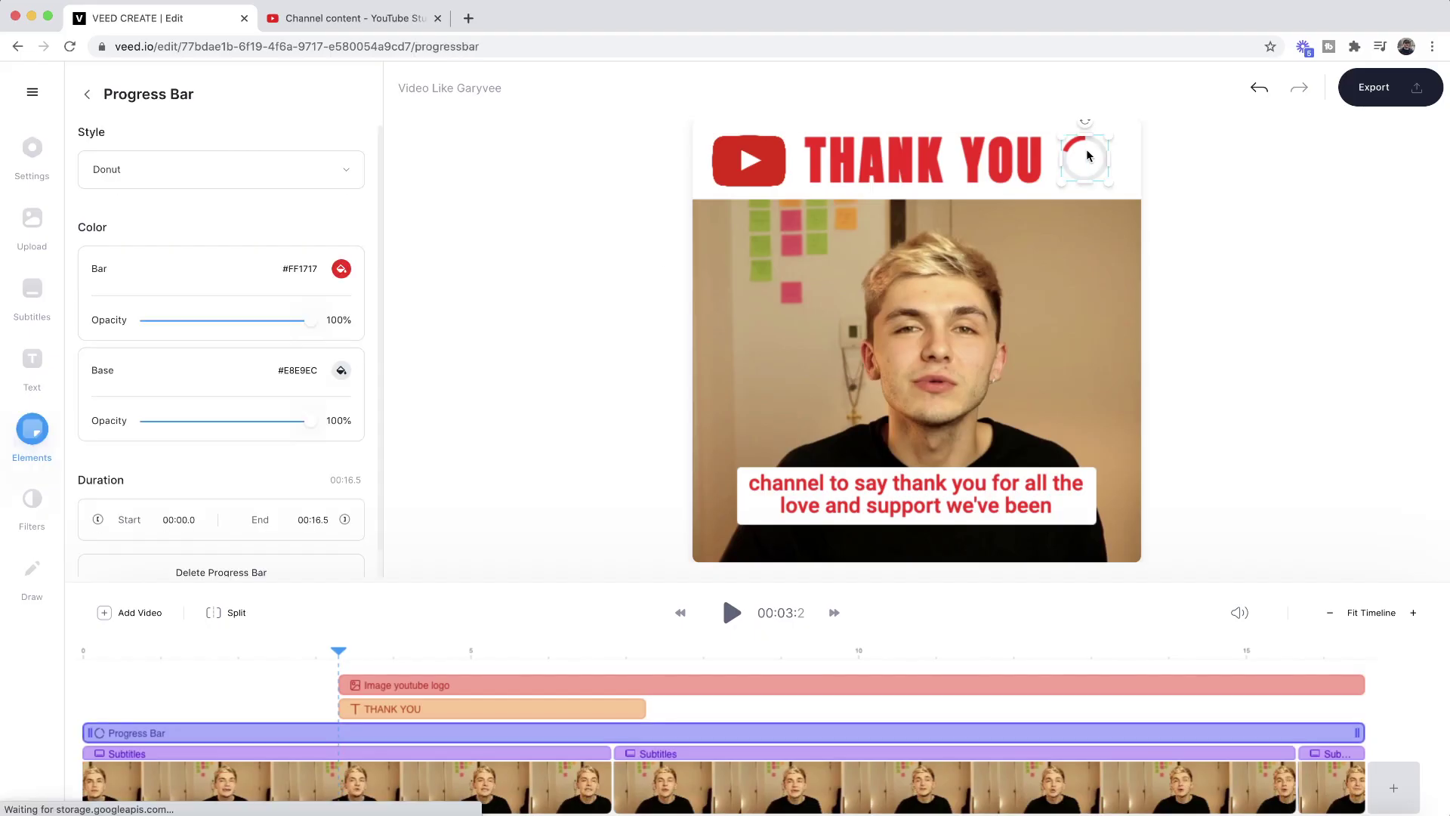
key(Delete)
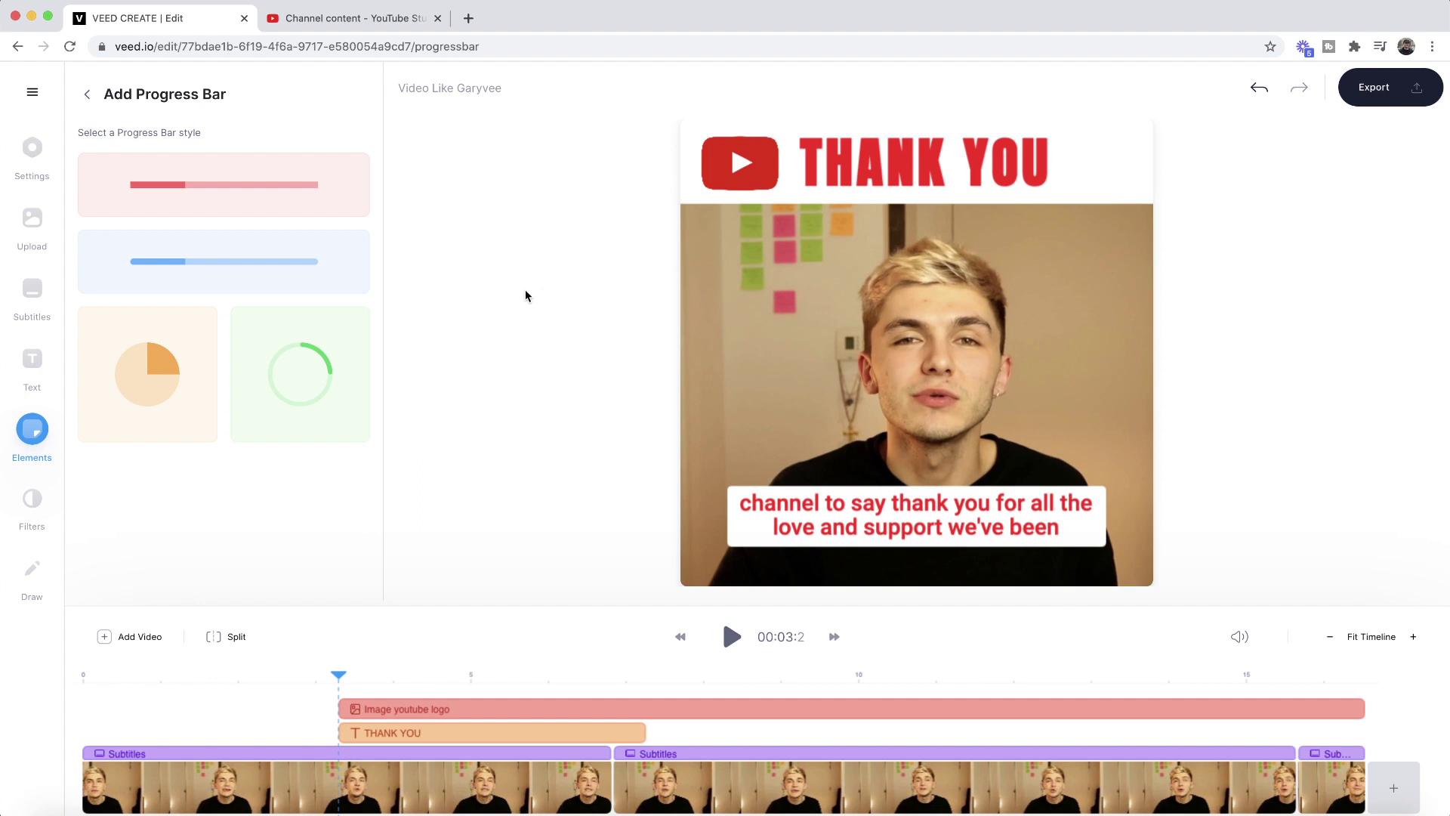
Step: Add a circle-style progress bar, shrink it, and place it in the header after the THANK YOU title
click(48, 158)
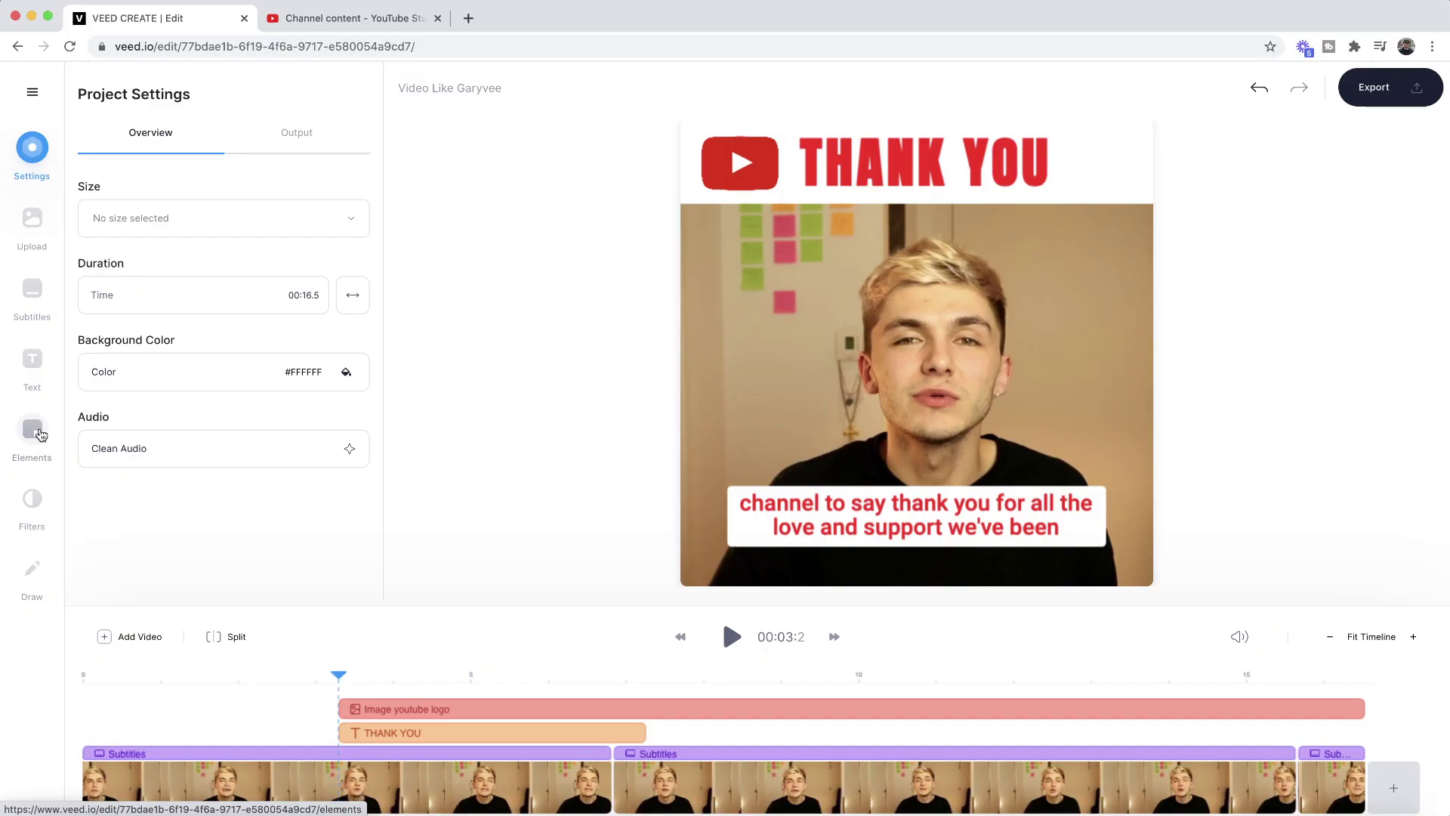
click(30, 435)
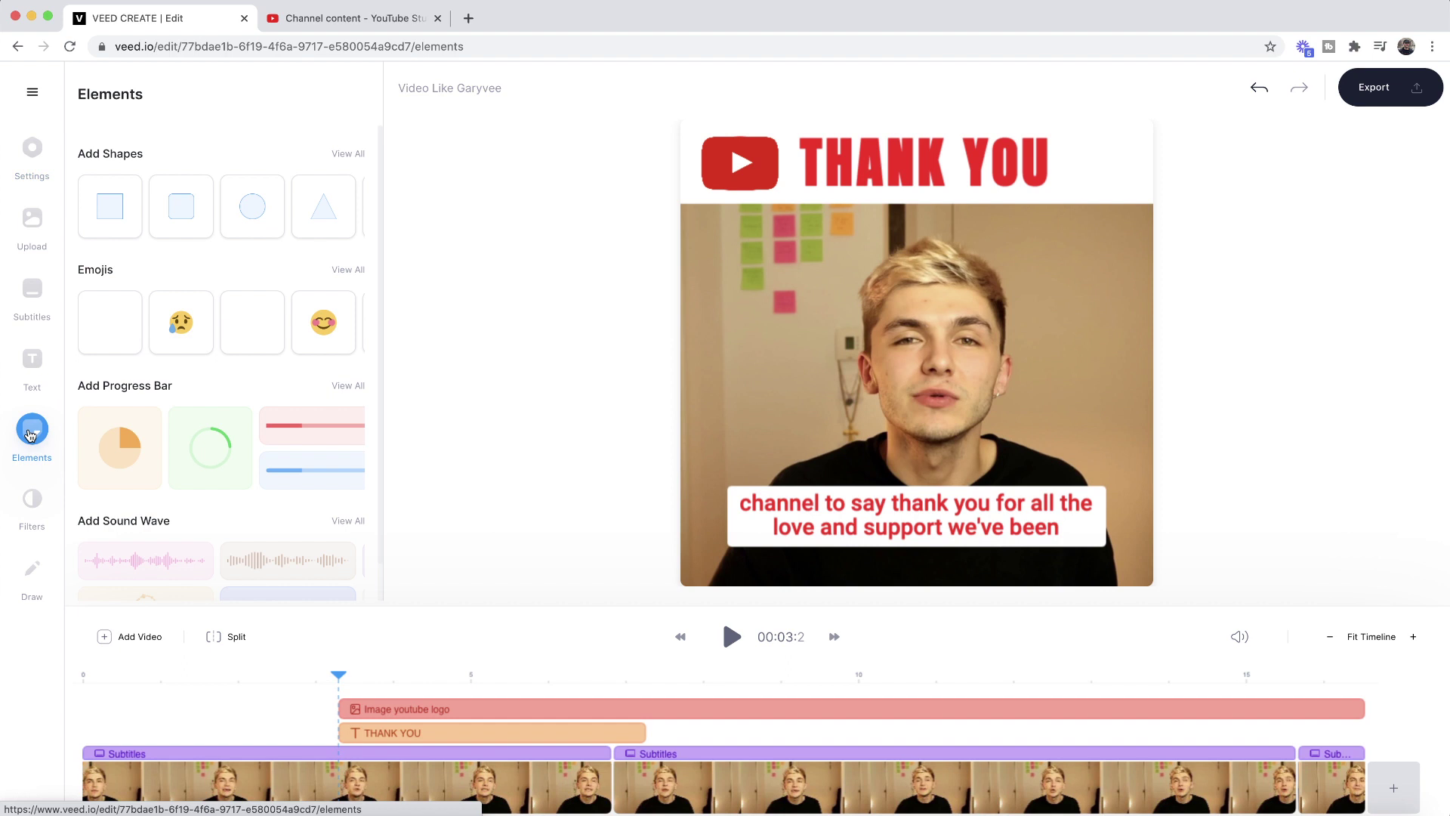
scroll(167, 297, down, 1)
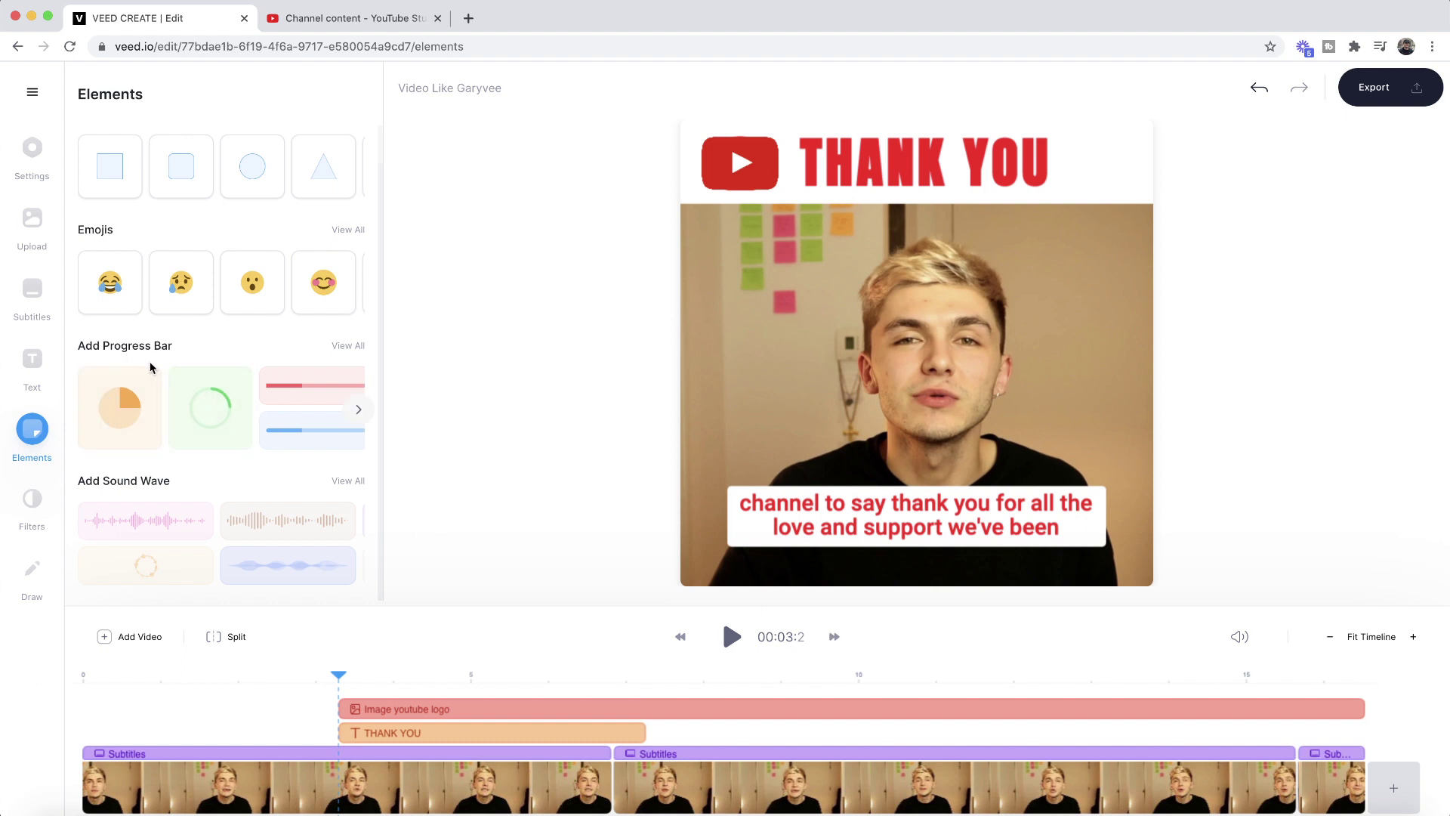
click(348, 346)
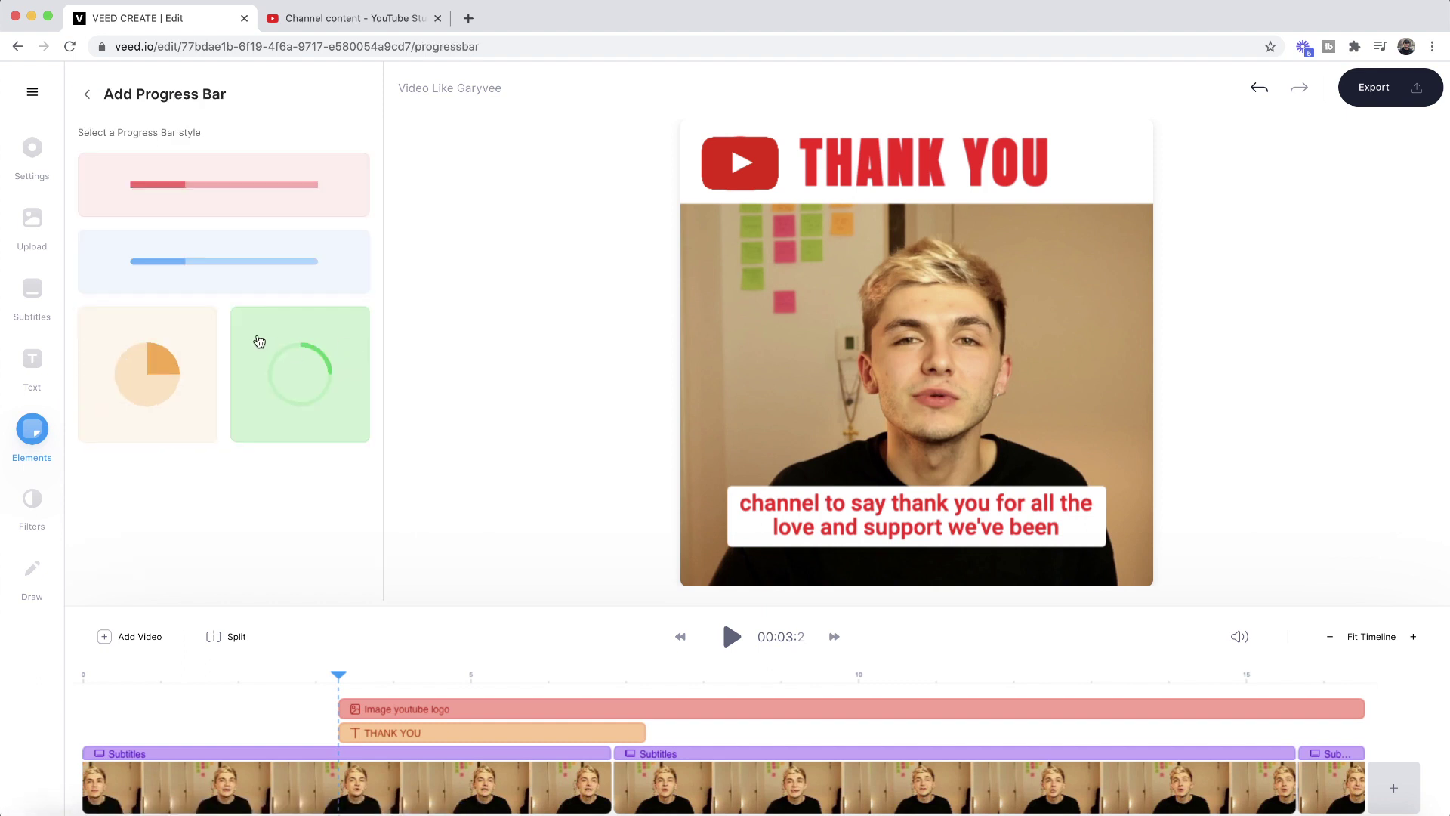
click(147, 395)
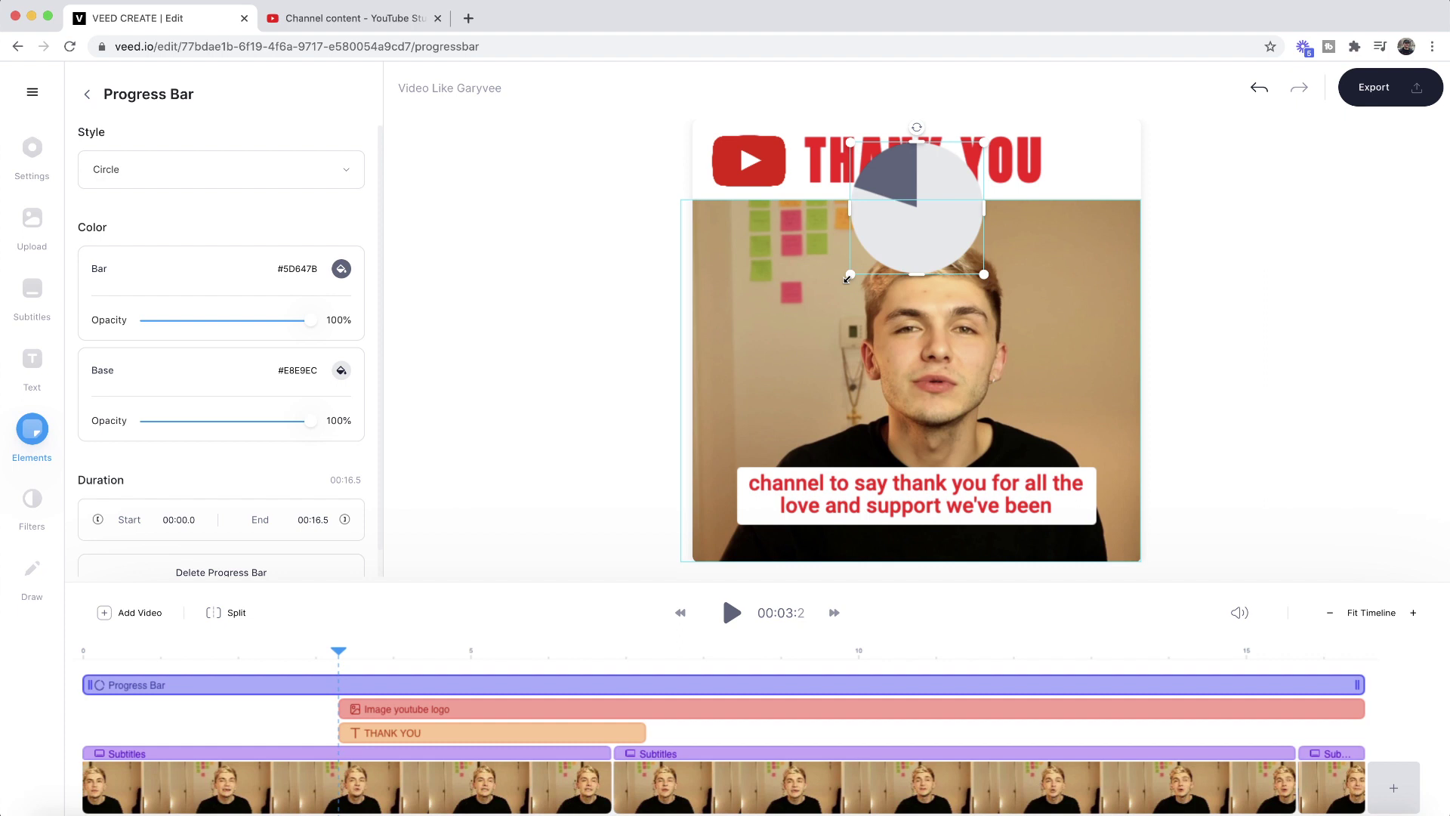
drag(846, 278, 1121, 143)
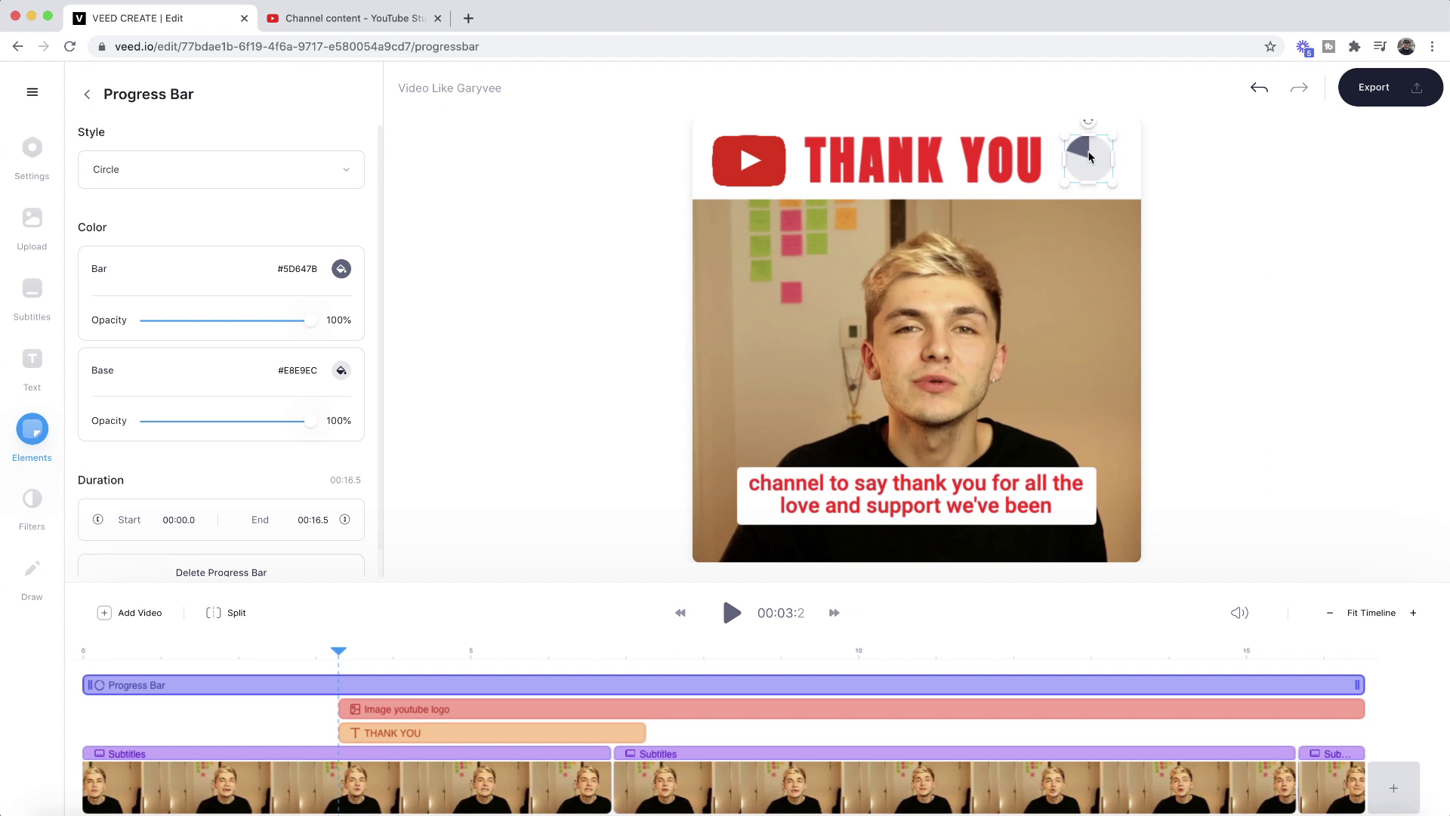
drag(1089, 156, 1088, 157)
Step: Set the bar color of the circle progress bar to red, #FF1717
click(341, 269)
scroll(327, 464, down, 2)
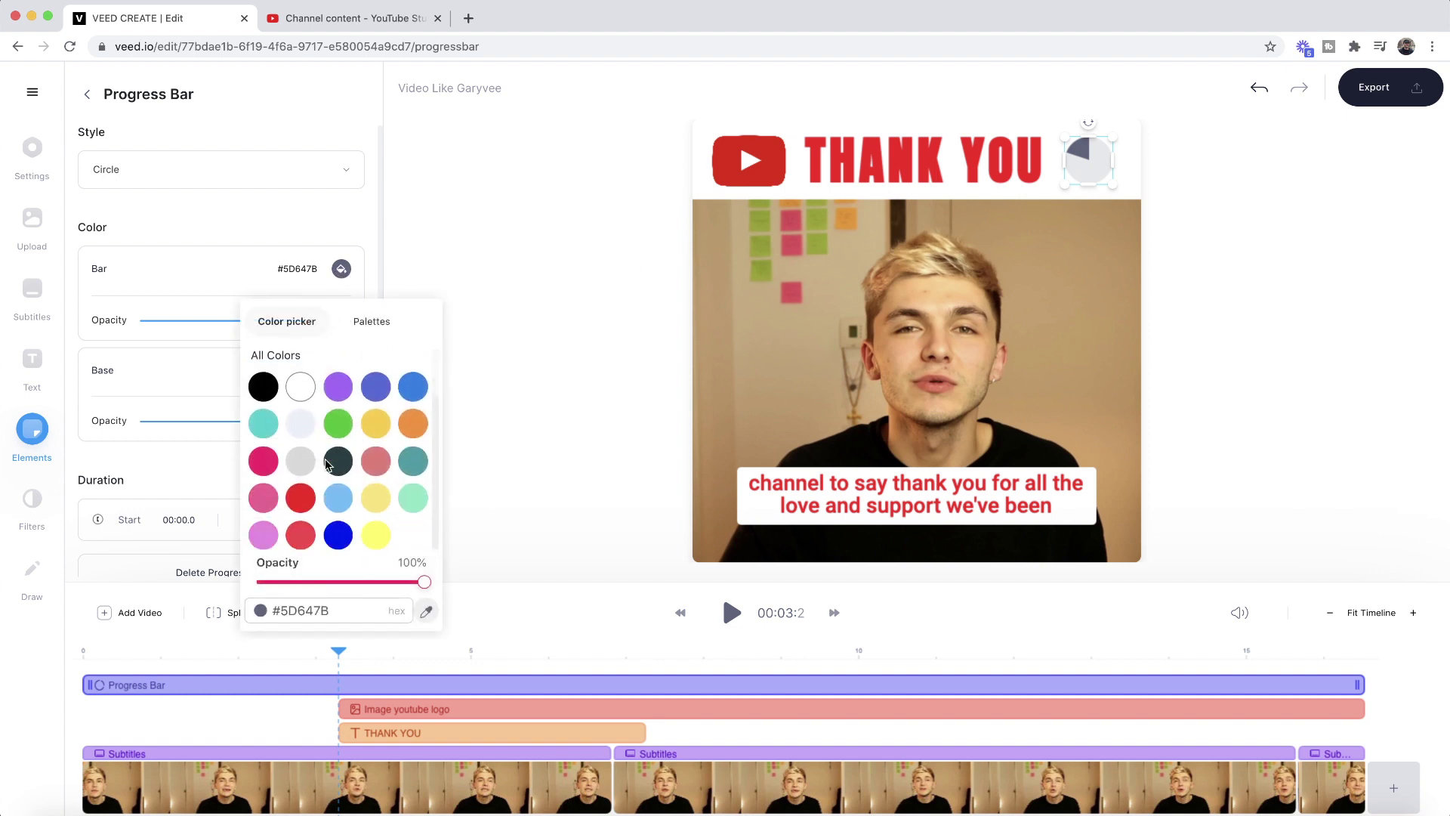
click(309, 500)
click(469, 210)
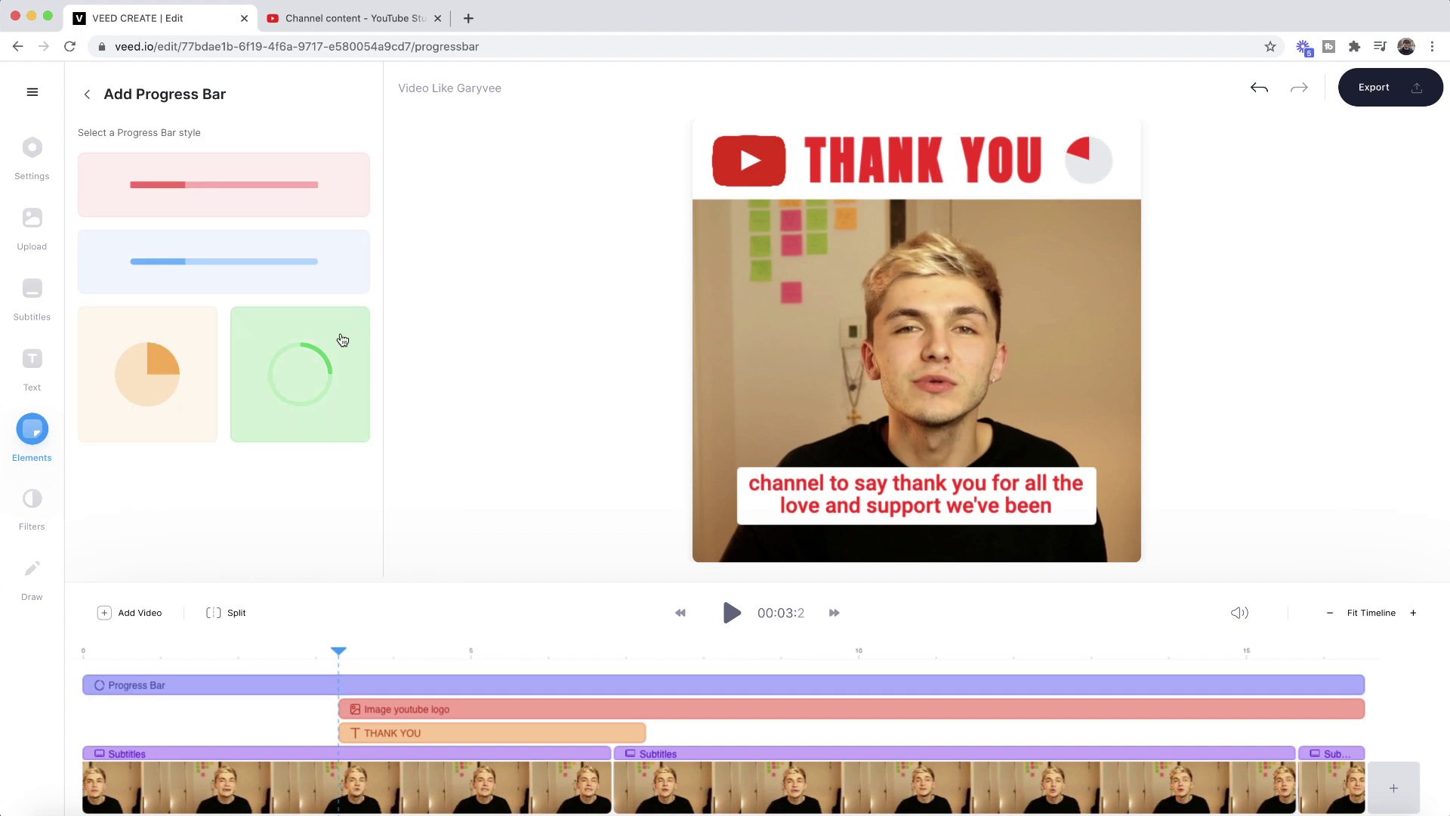
Step: Examine the circle progress bar's opacity and duration settings, and inspect the THANK YOU title and the YouTube logo
click(1093, 167)
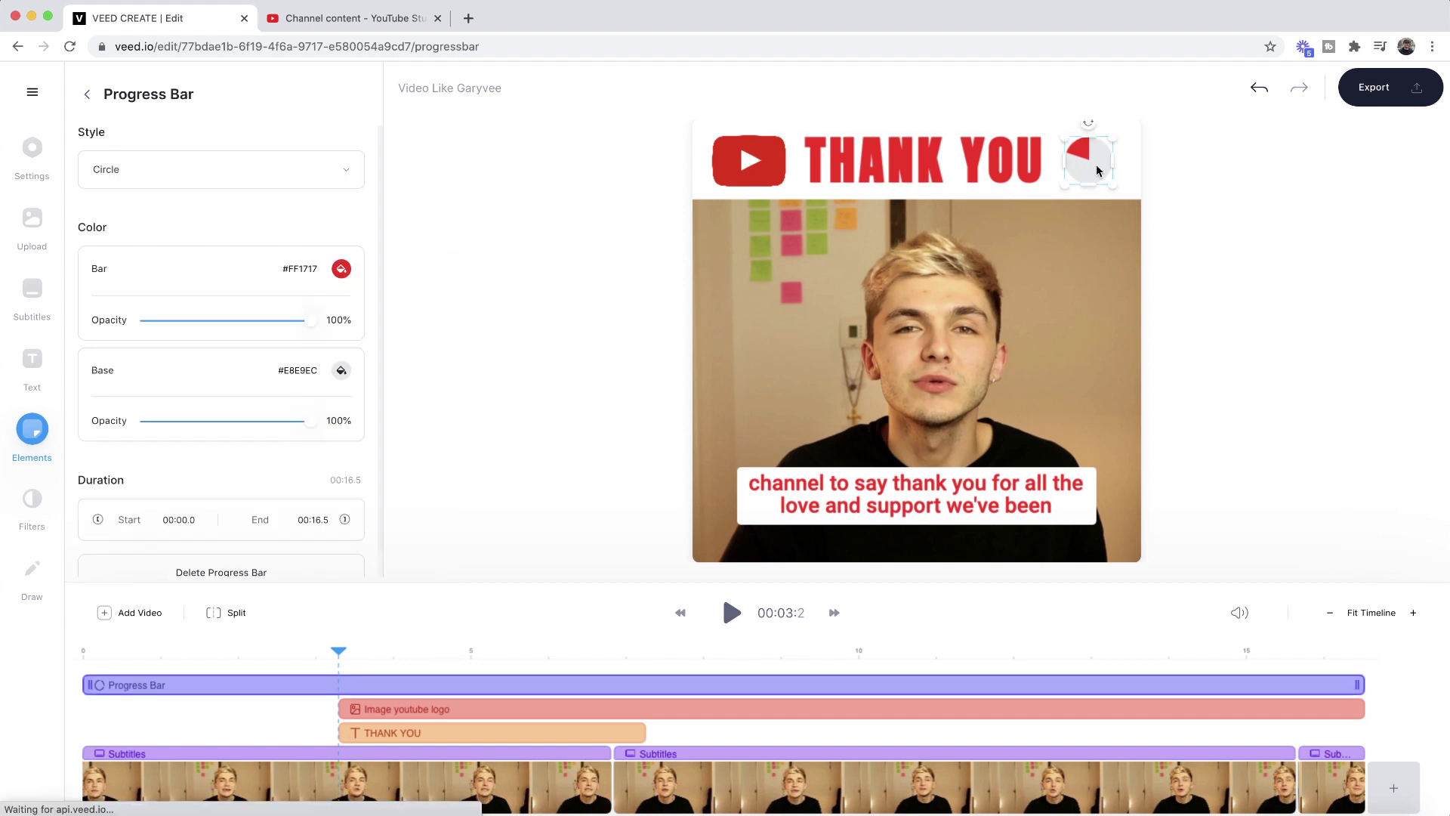
drag(296, 425, 335, 419)
mouse_move(308, 321)
mouse_down()
mouse_move(201, 320)
mouse_move(311, 320)
mouse_up()
click(404, 296)
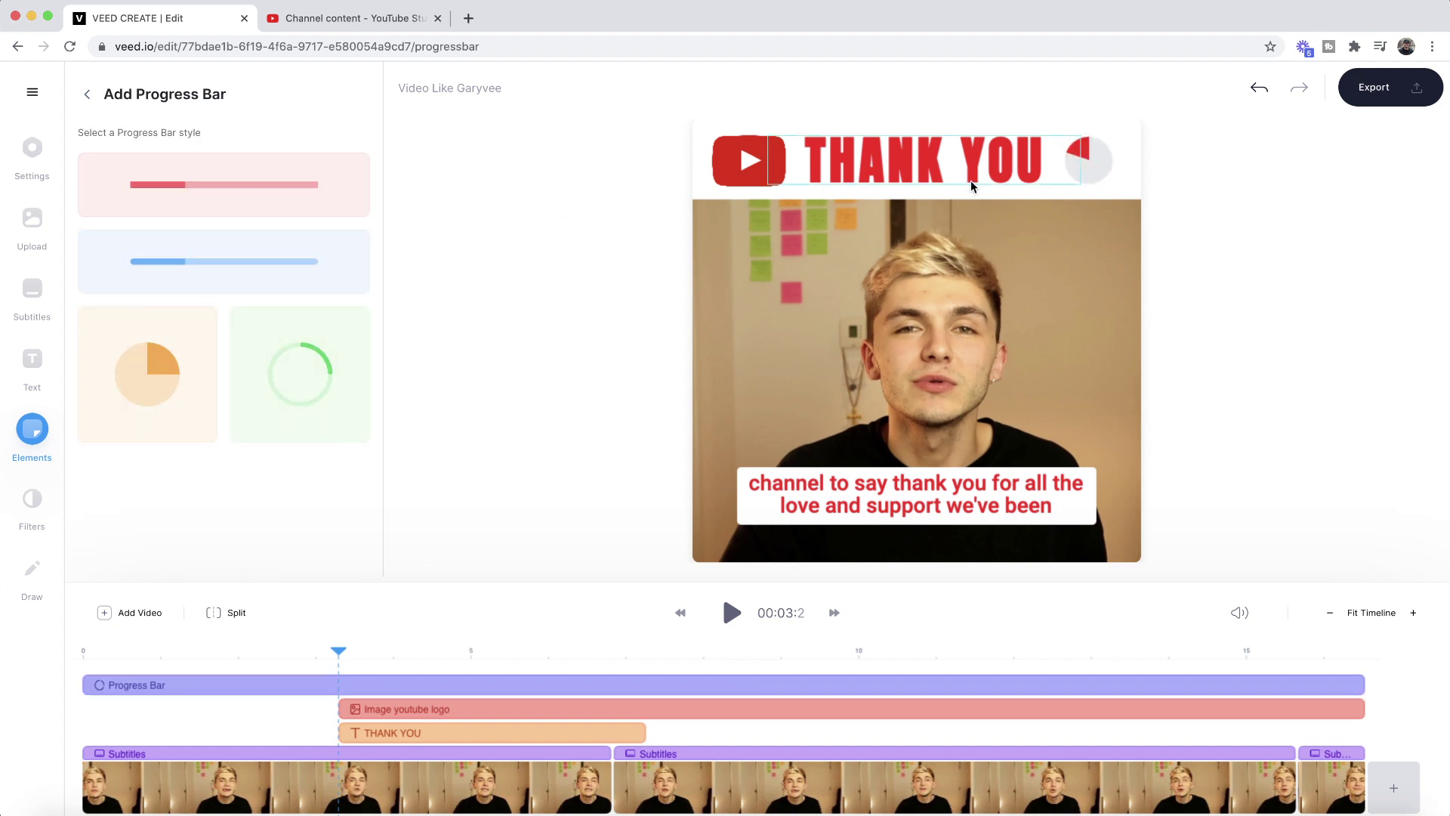
click(1089, 164)
scroll(205, 451, down, 1)
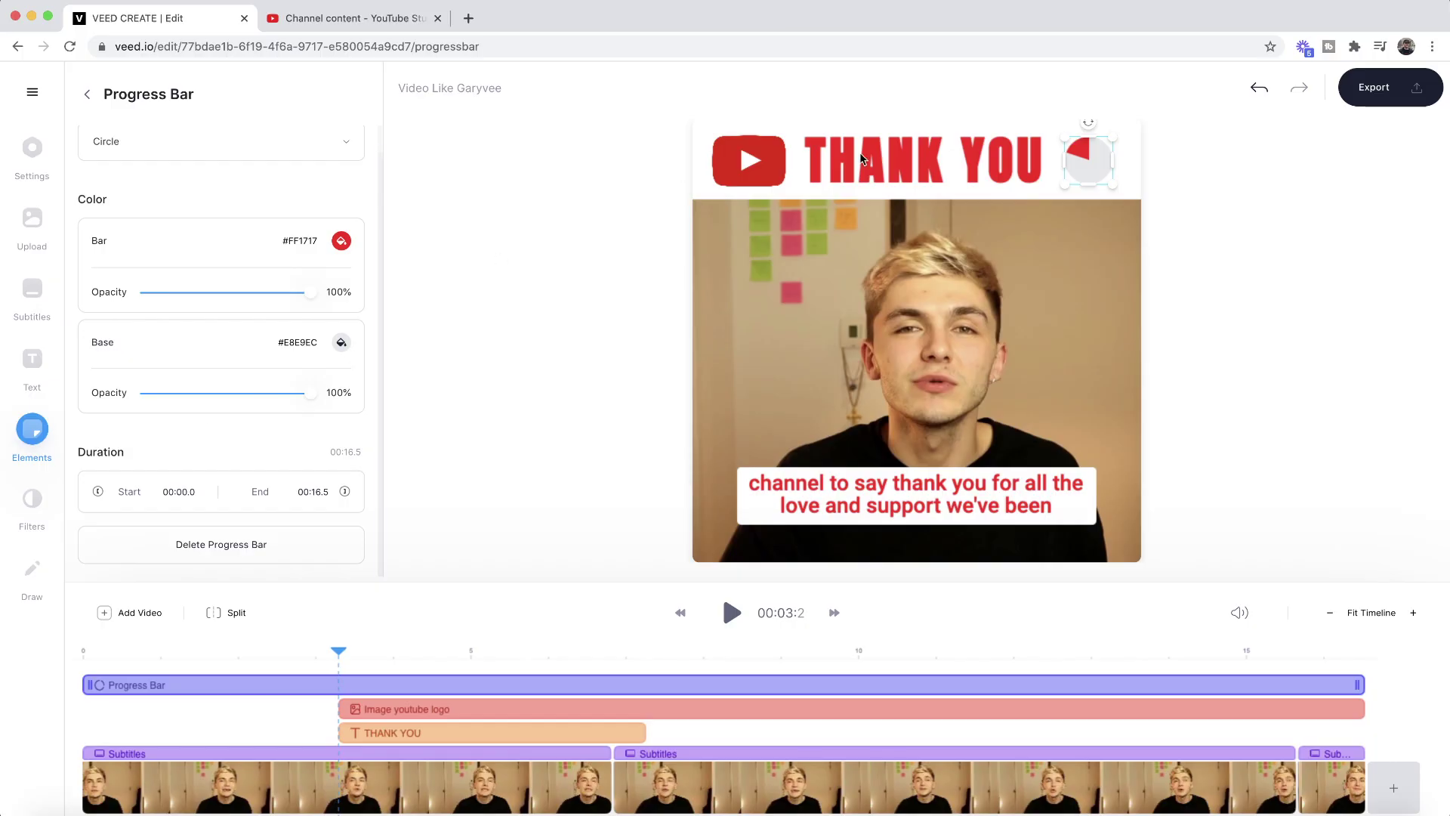
click(861, 159)
click(747, 160)
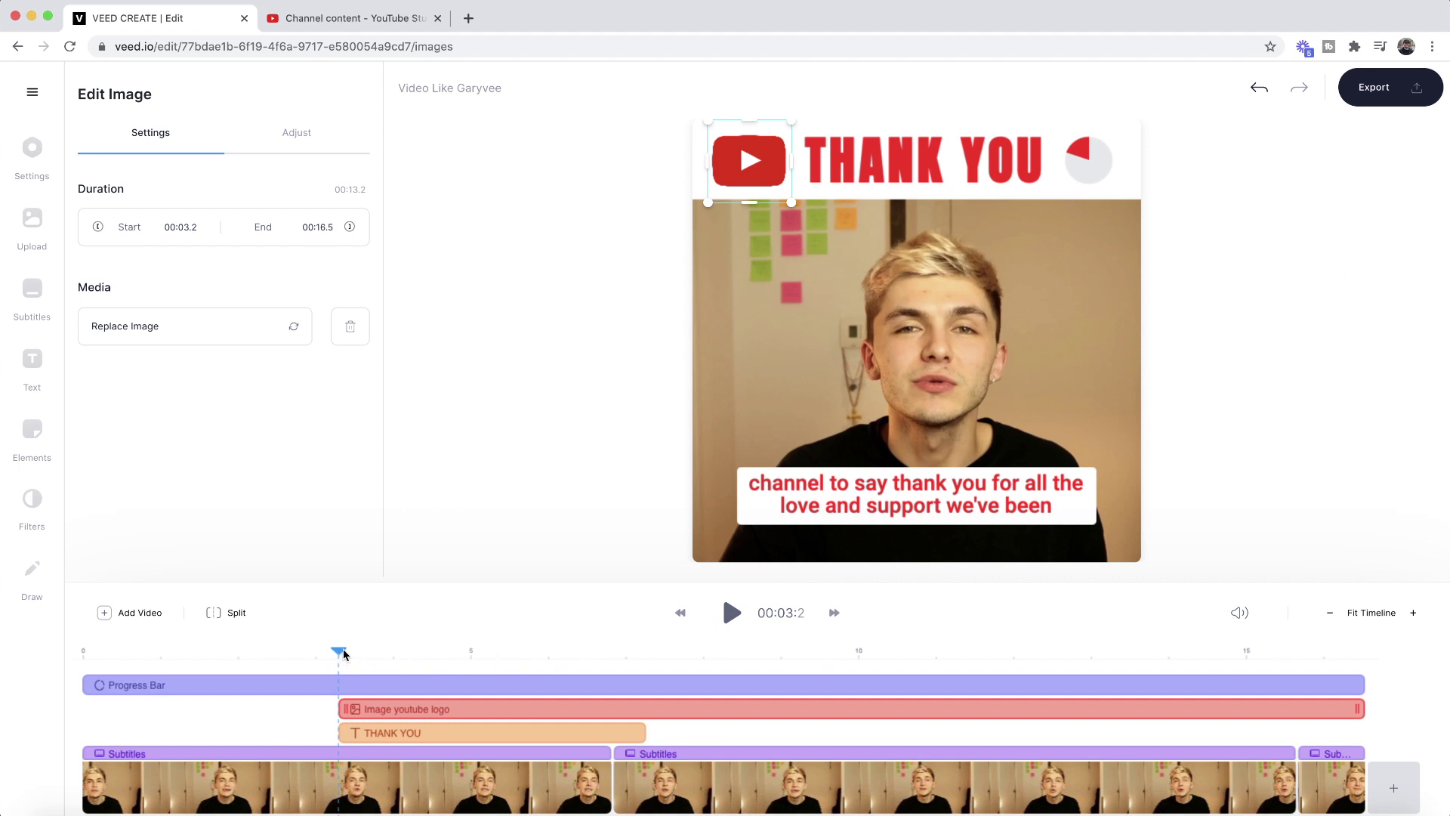
Step: Extend the THANK YOU title in the timeline so that it spans the whole video, ending at 00:16.5
click(926, 169)
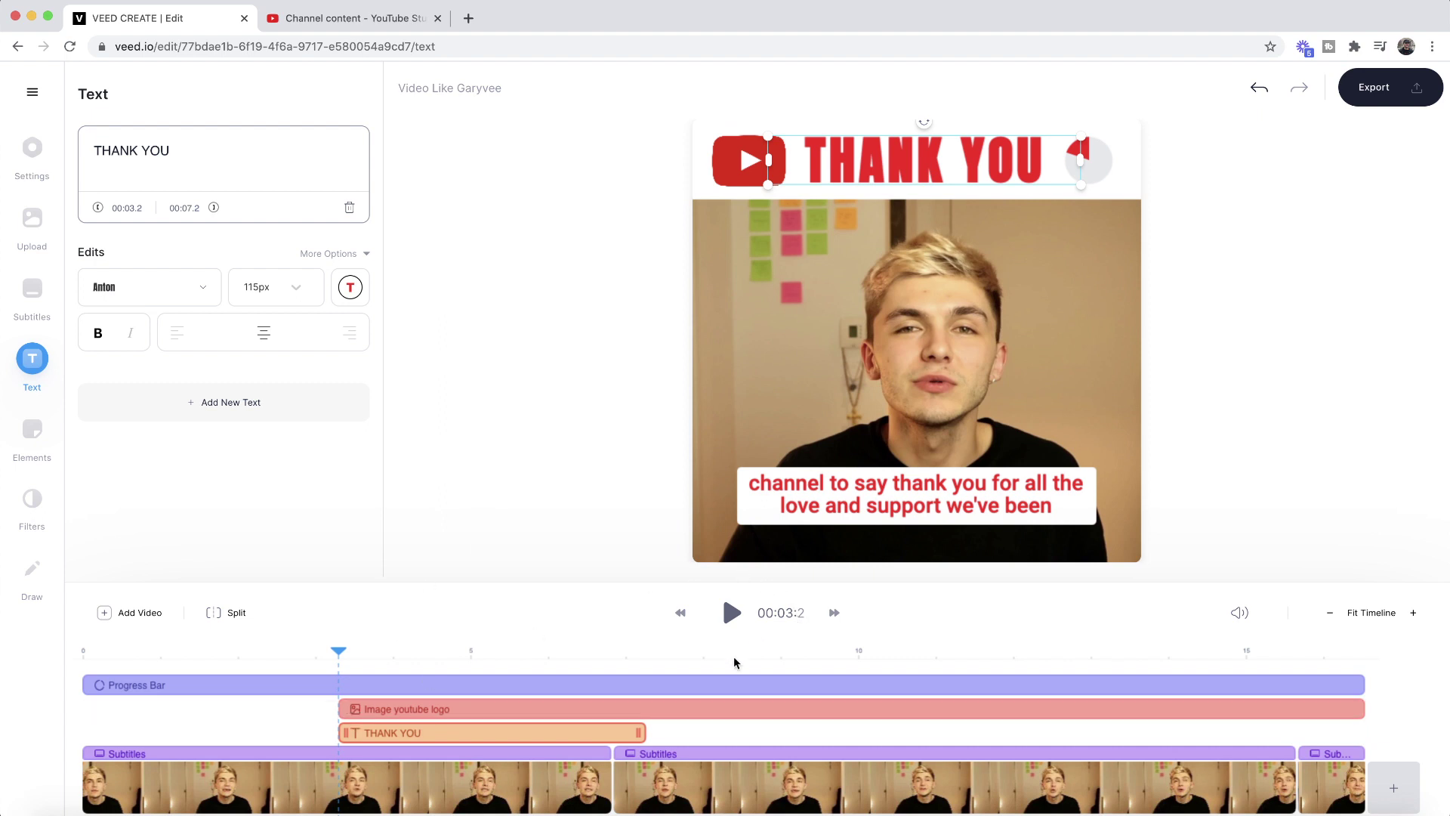
click(642, 659)
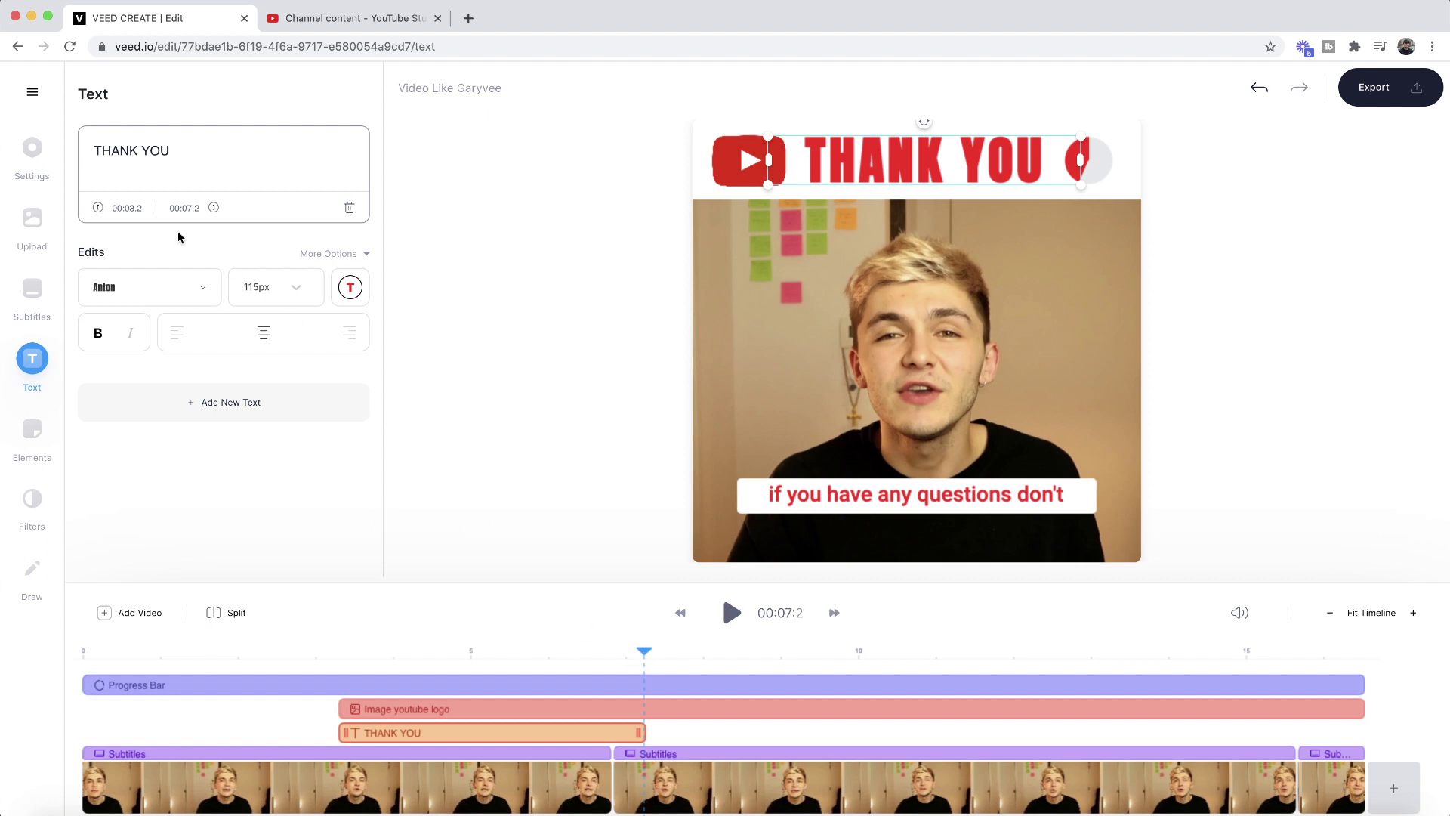
double_click(133, 208)
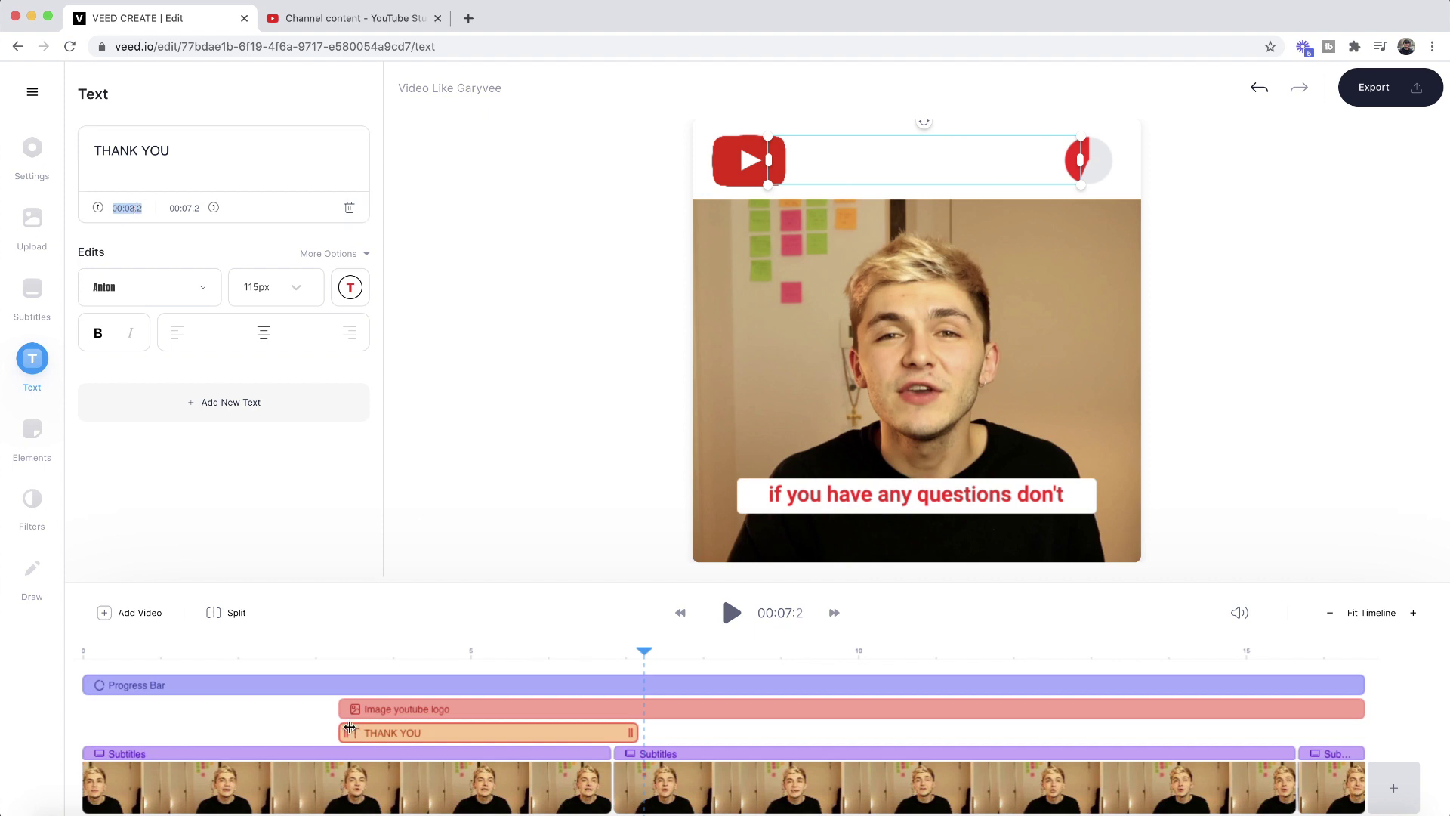
drag(347, 730, 80, 734)
click(430, 661)
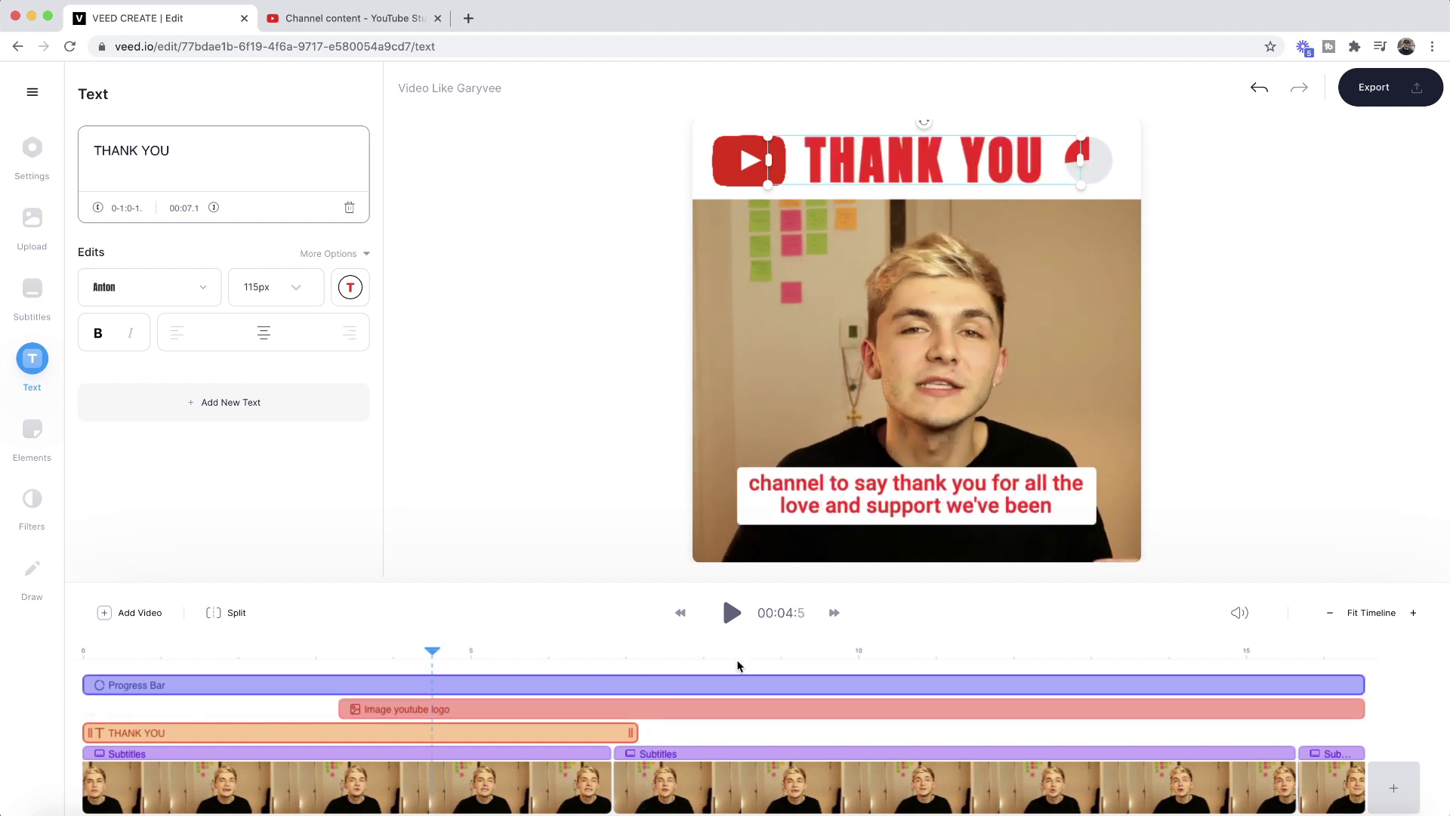
click(1153, 662)
drag(631, 732, 1363, 702)
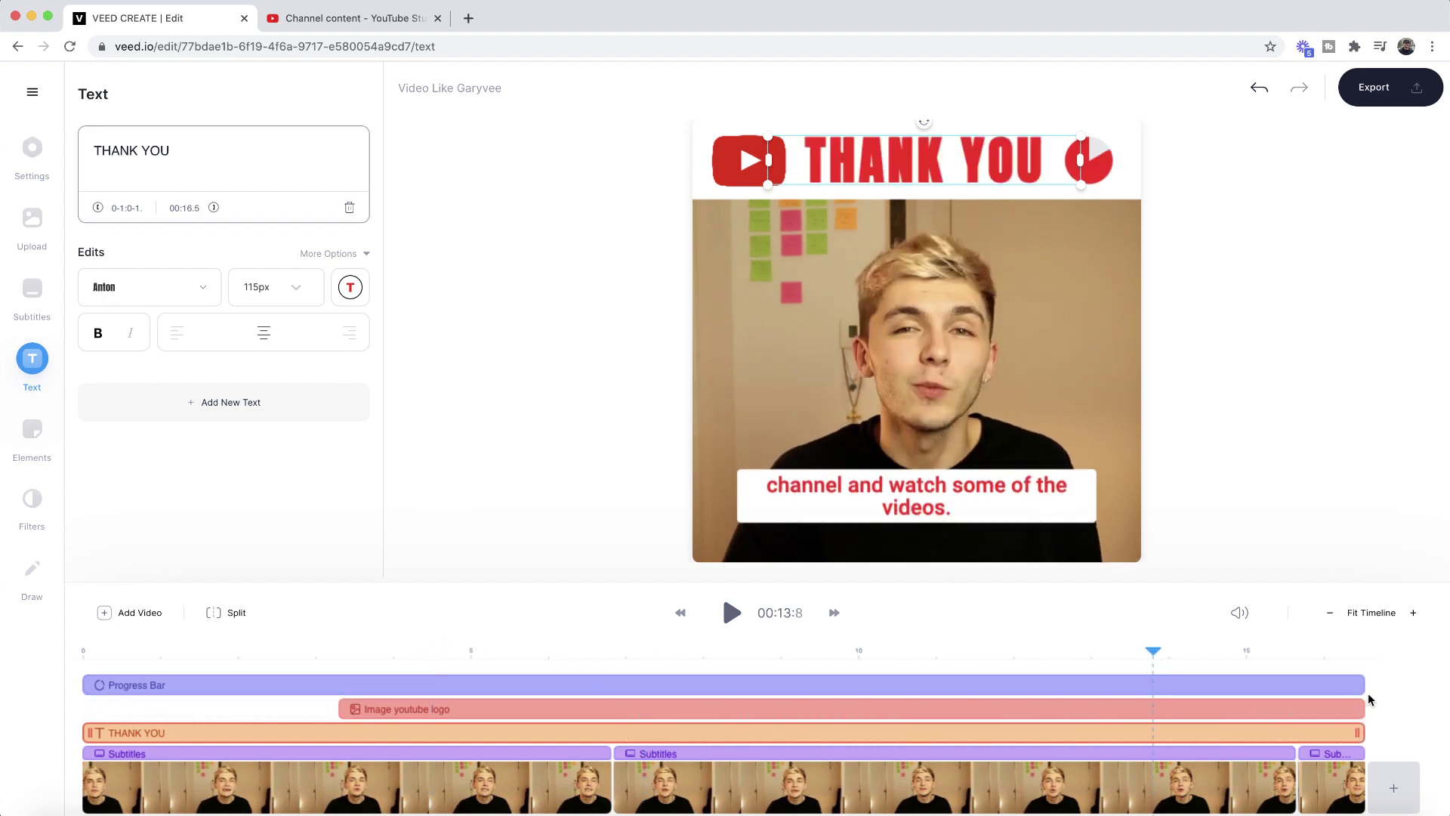
Step: Make the YouTube logo image start at the very beginning of the video, 00:00.0
click(388, 652)
click(443, 651)
click(332, 651)
click(339, 651)
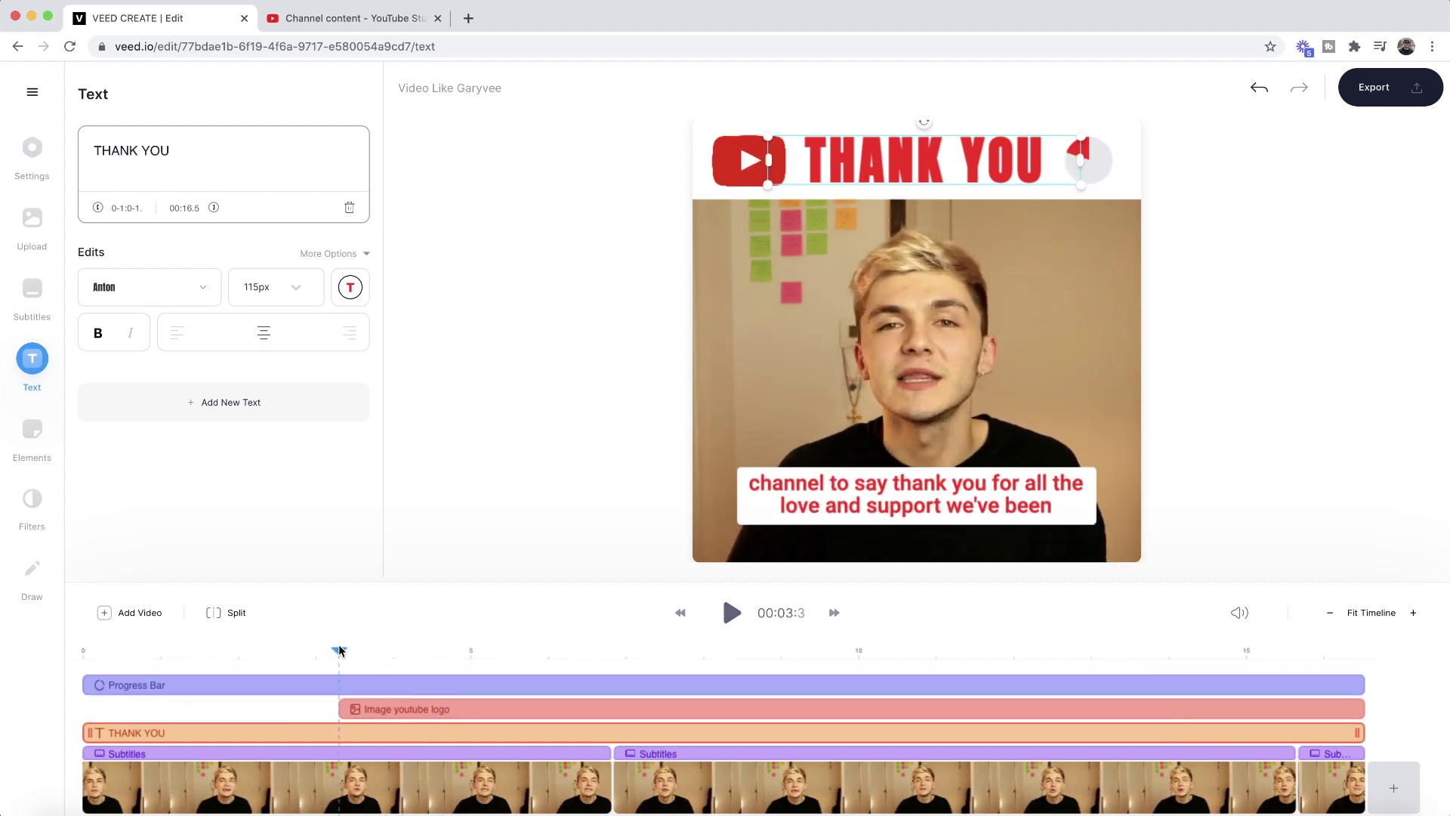
drag(341, 654, 71, 657)
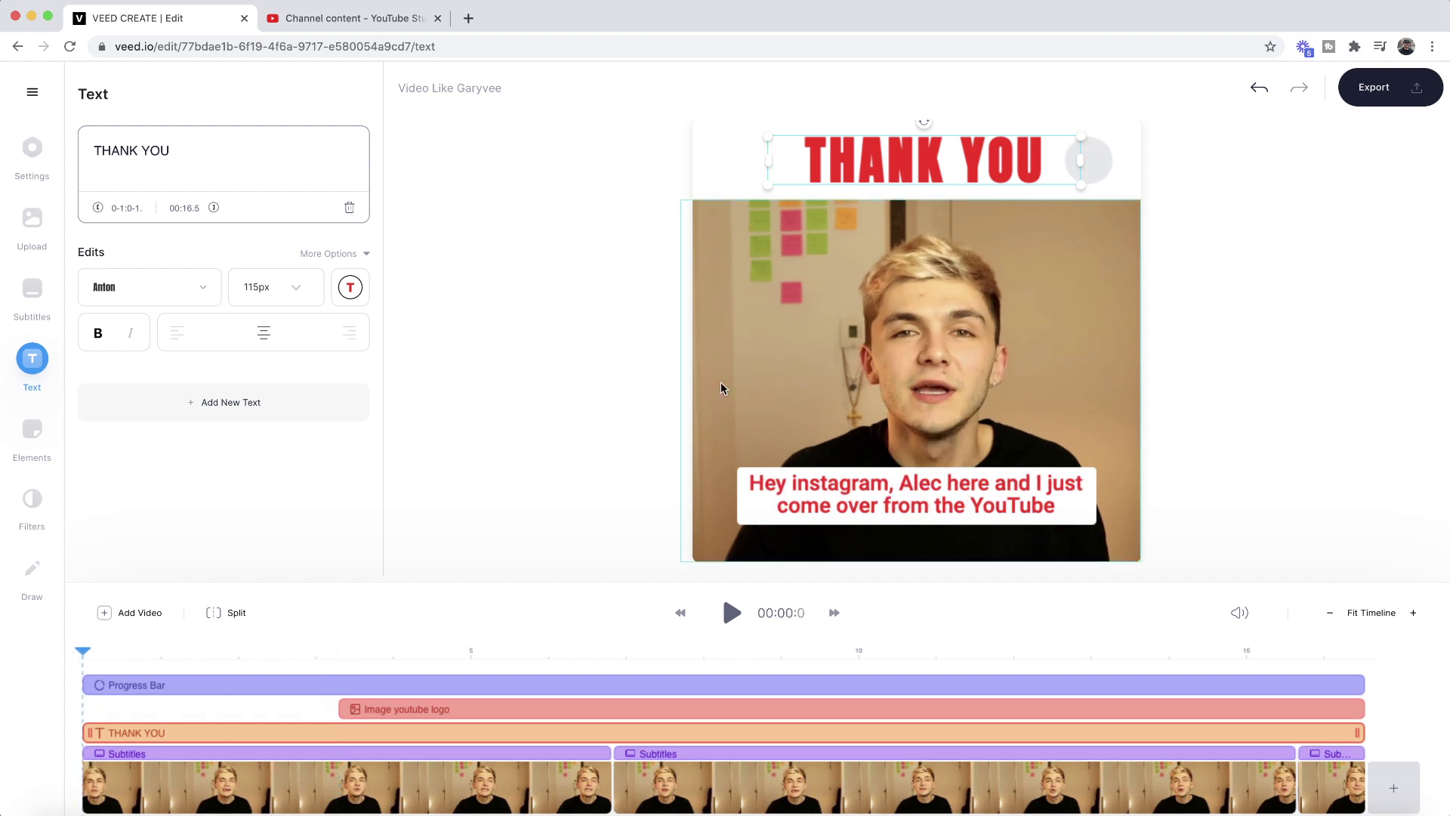
click(623, 710)
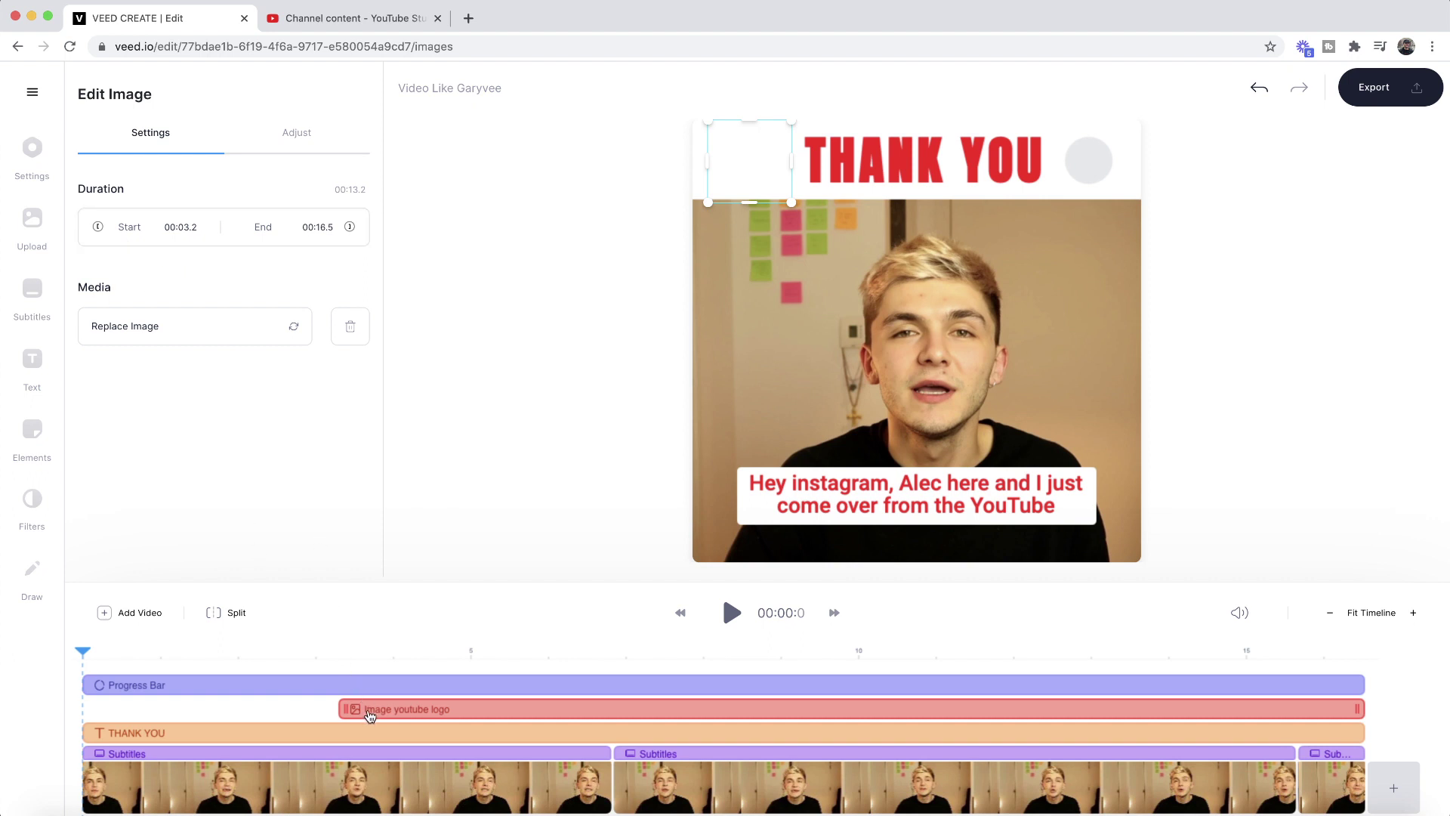
click(98, 228)
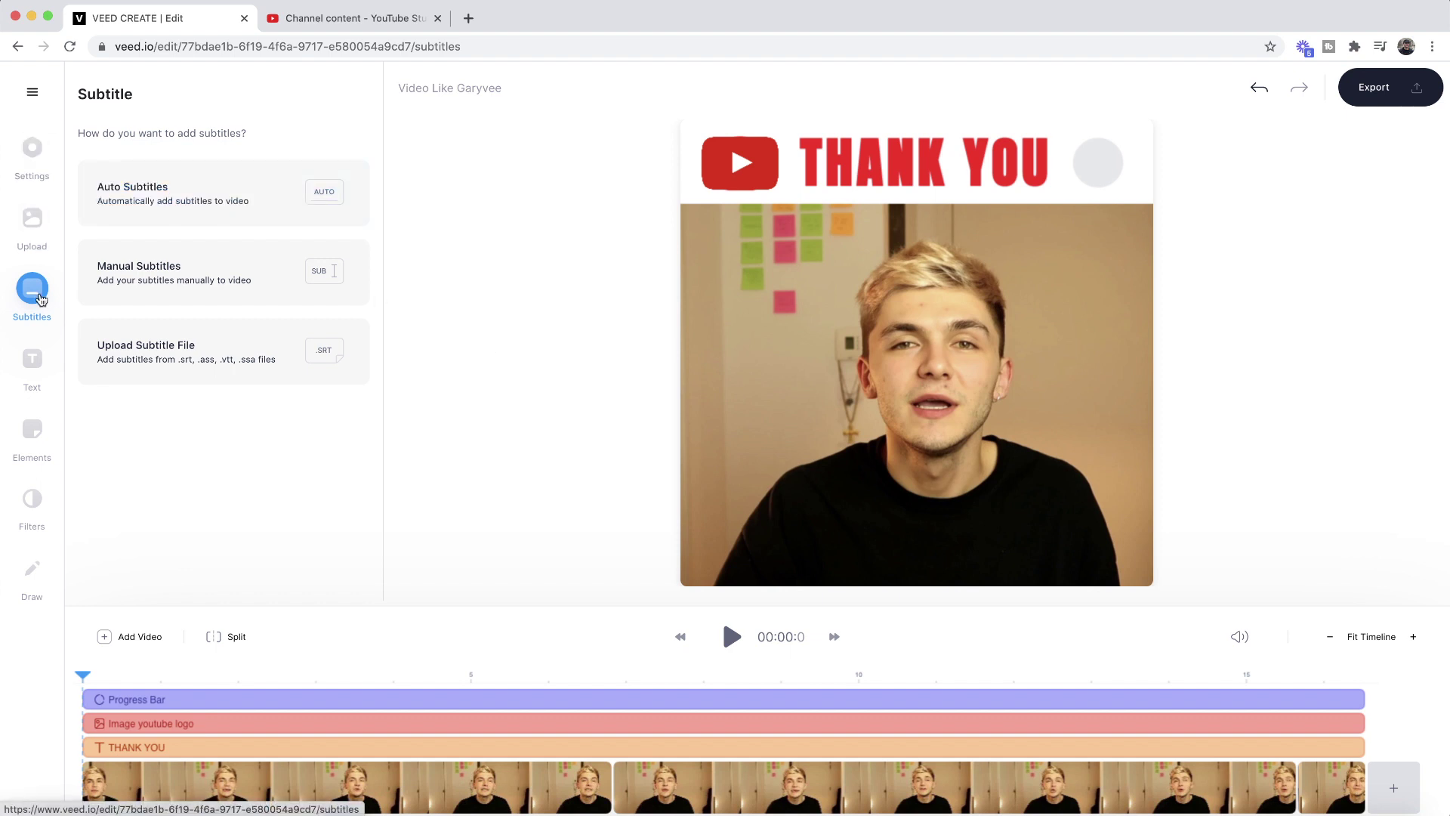
Step: Generate automatic subtitles with English (Great Britain) as the language to detect
click(189, 200)
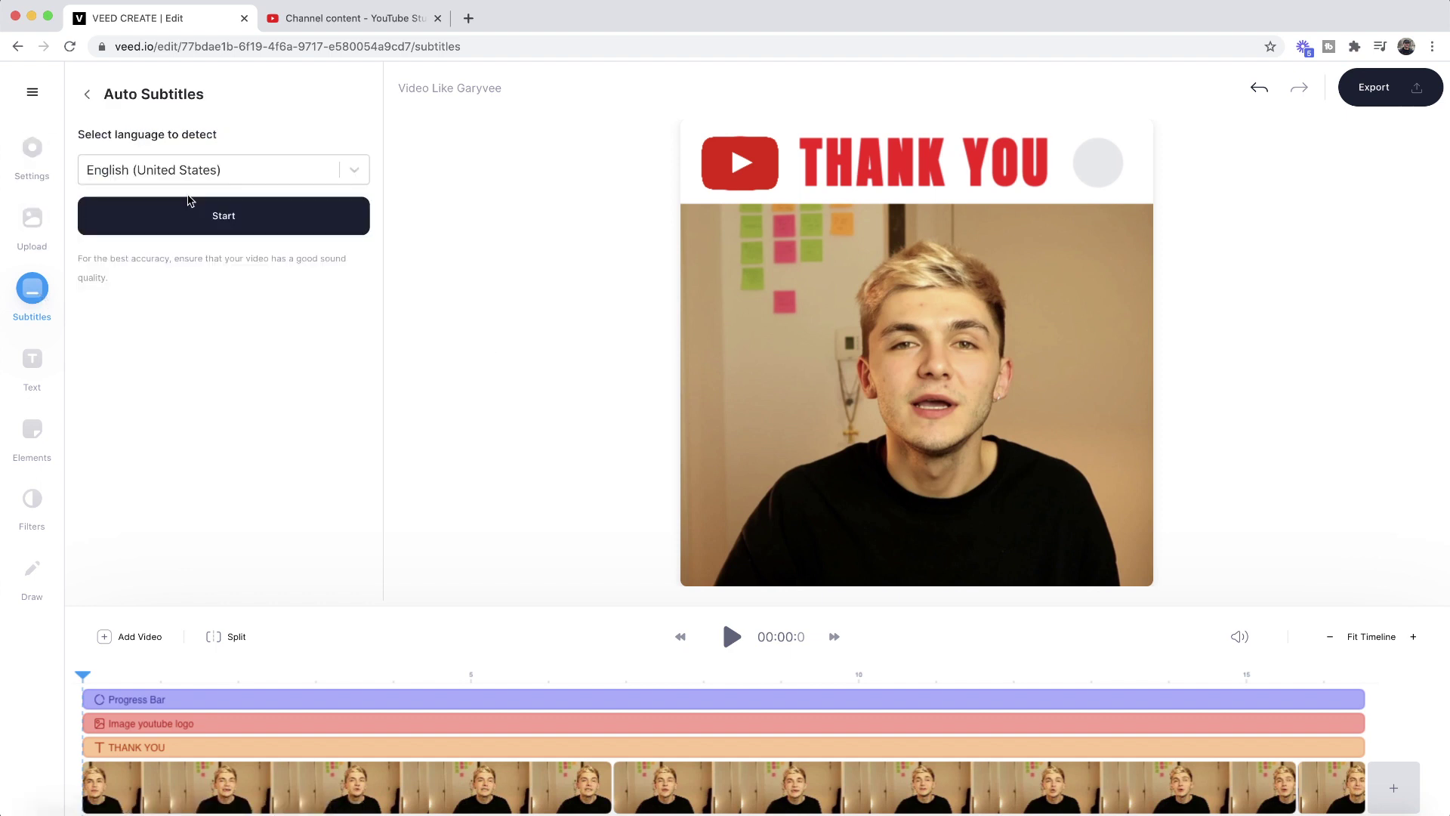
click(356, 174)
text(engl)
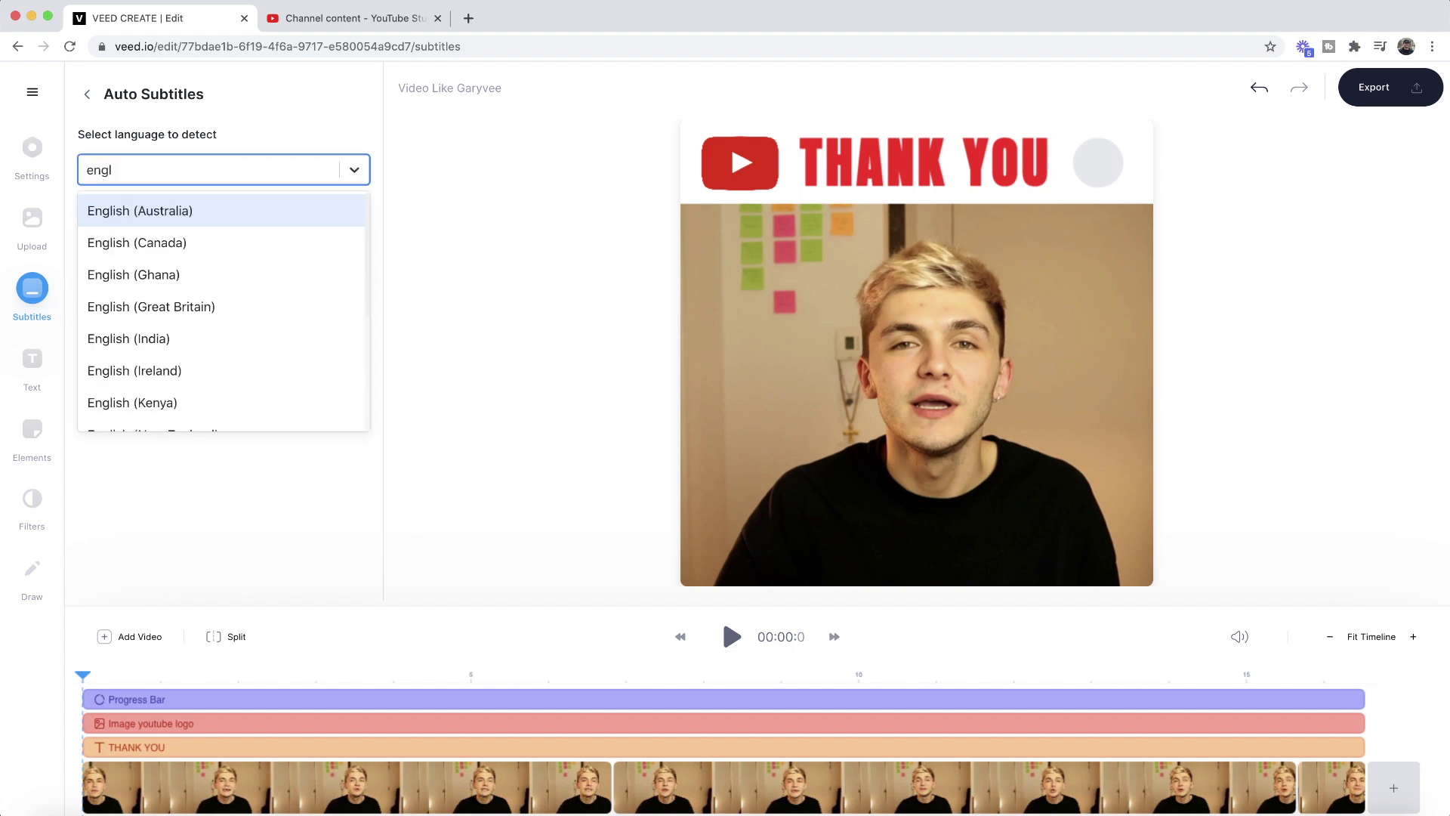
click(213, 308)
click(223, 217)
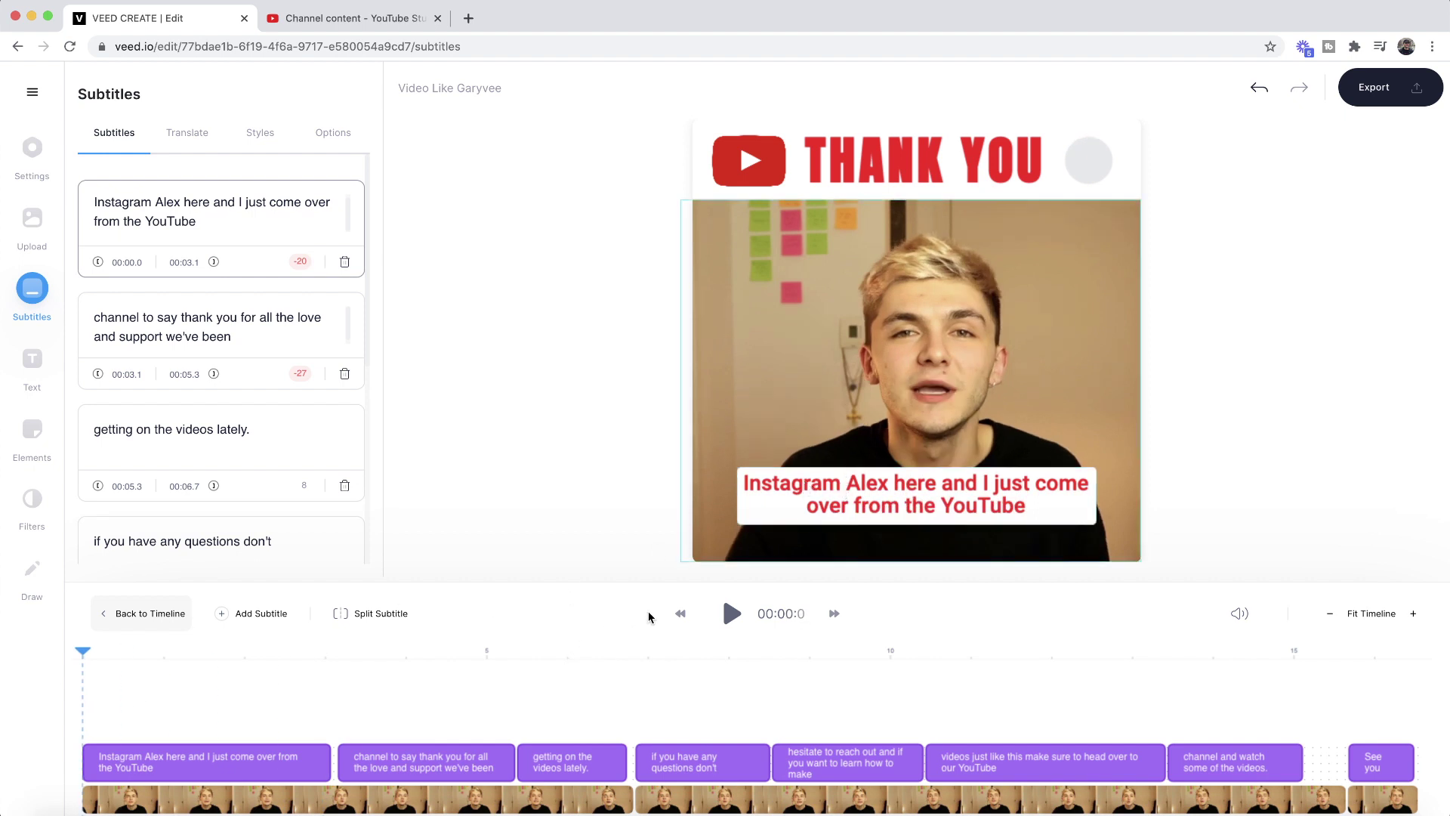
Step: Play the opening seconds of the video to check the generated subtitles against the speech
click(731, 613)
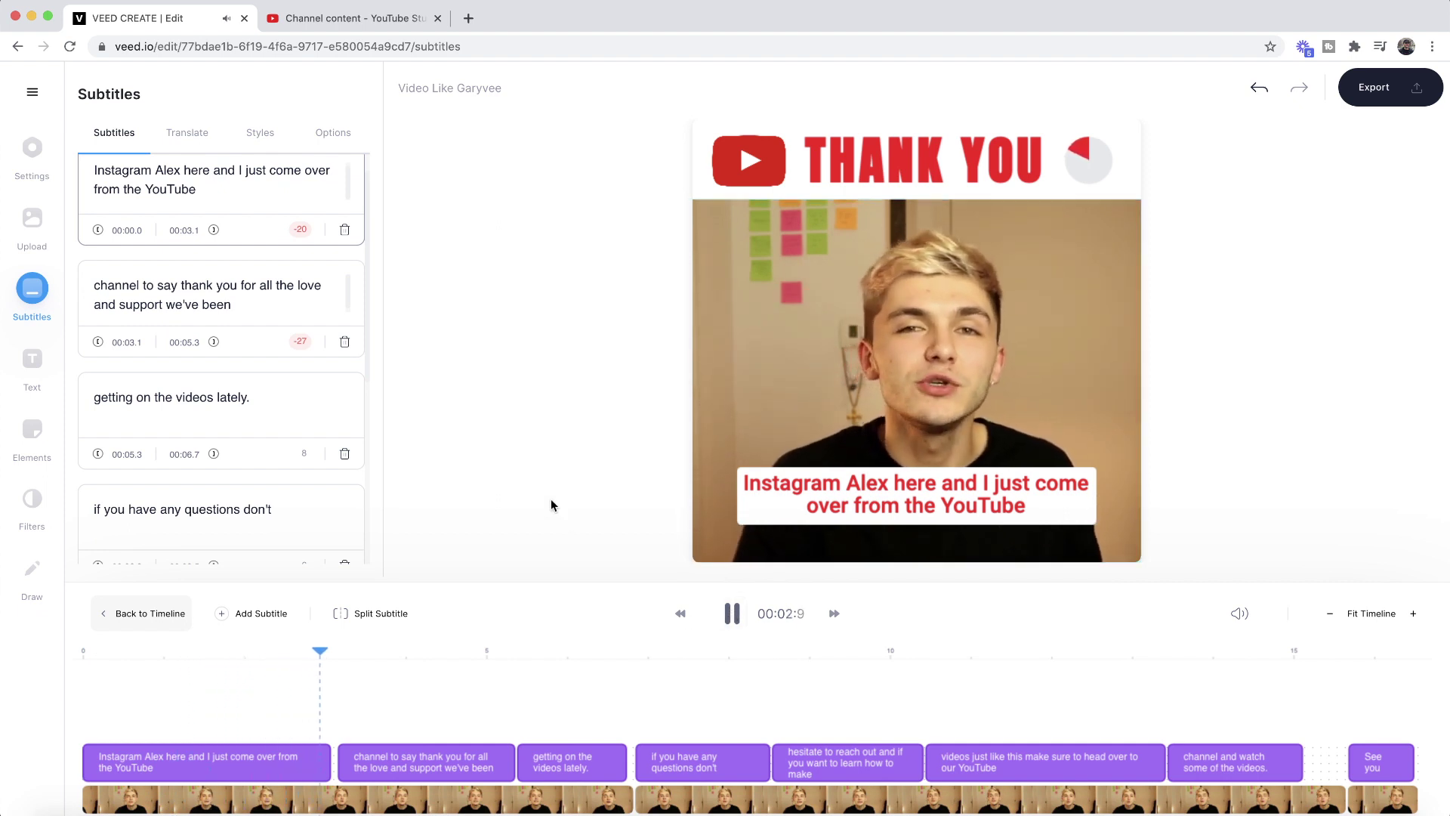
click(731, 616)
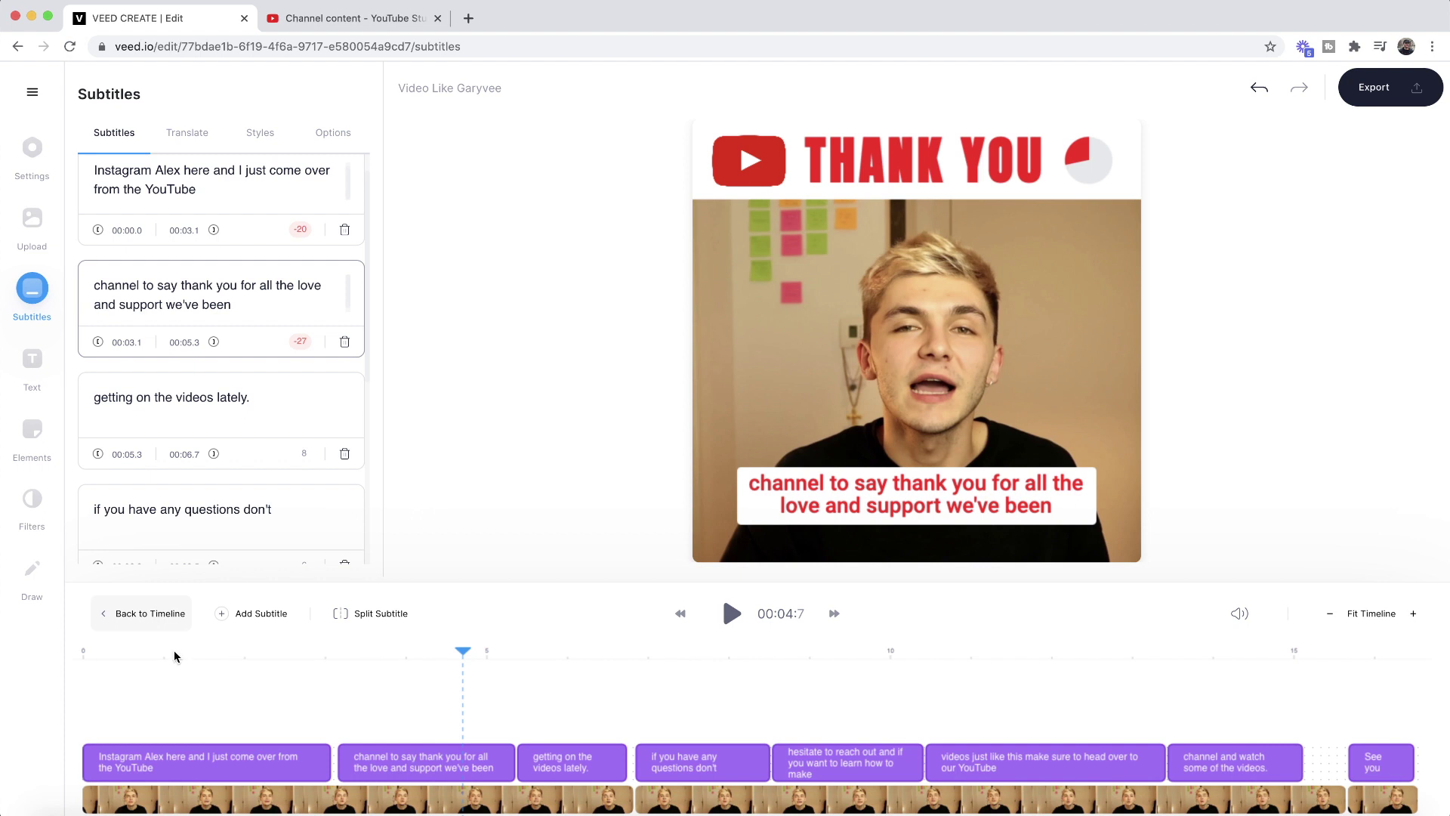
click(175, 652)
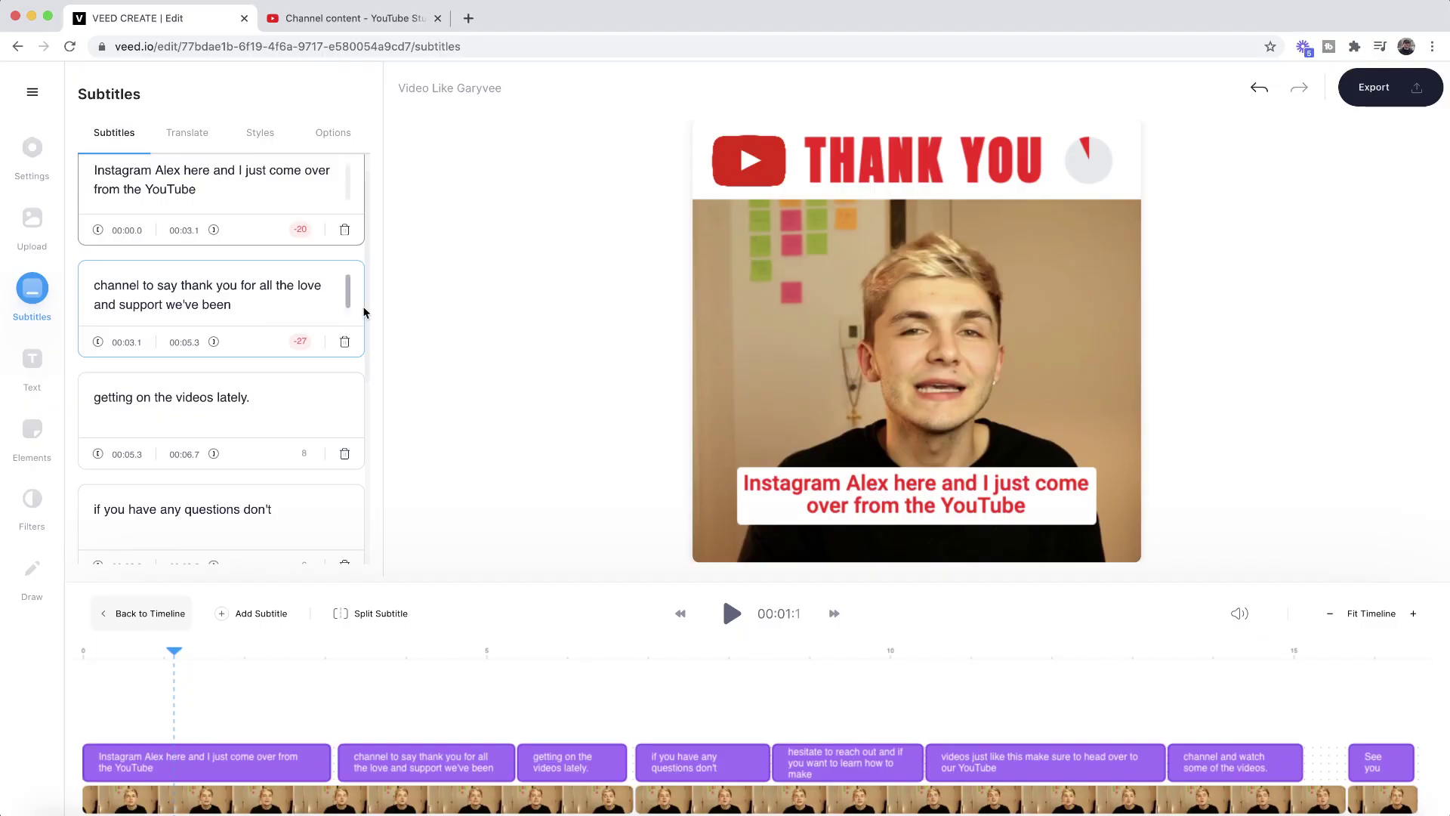
scroll(268, 256, up, 1)
Step: Correct the first subtitle so it opens with "Hey Instagram," and spells the speaker's name with a final c
click(166, 205)
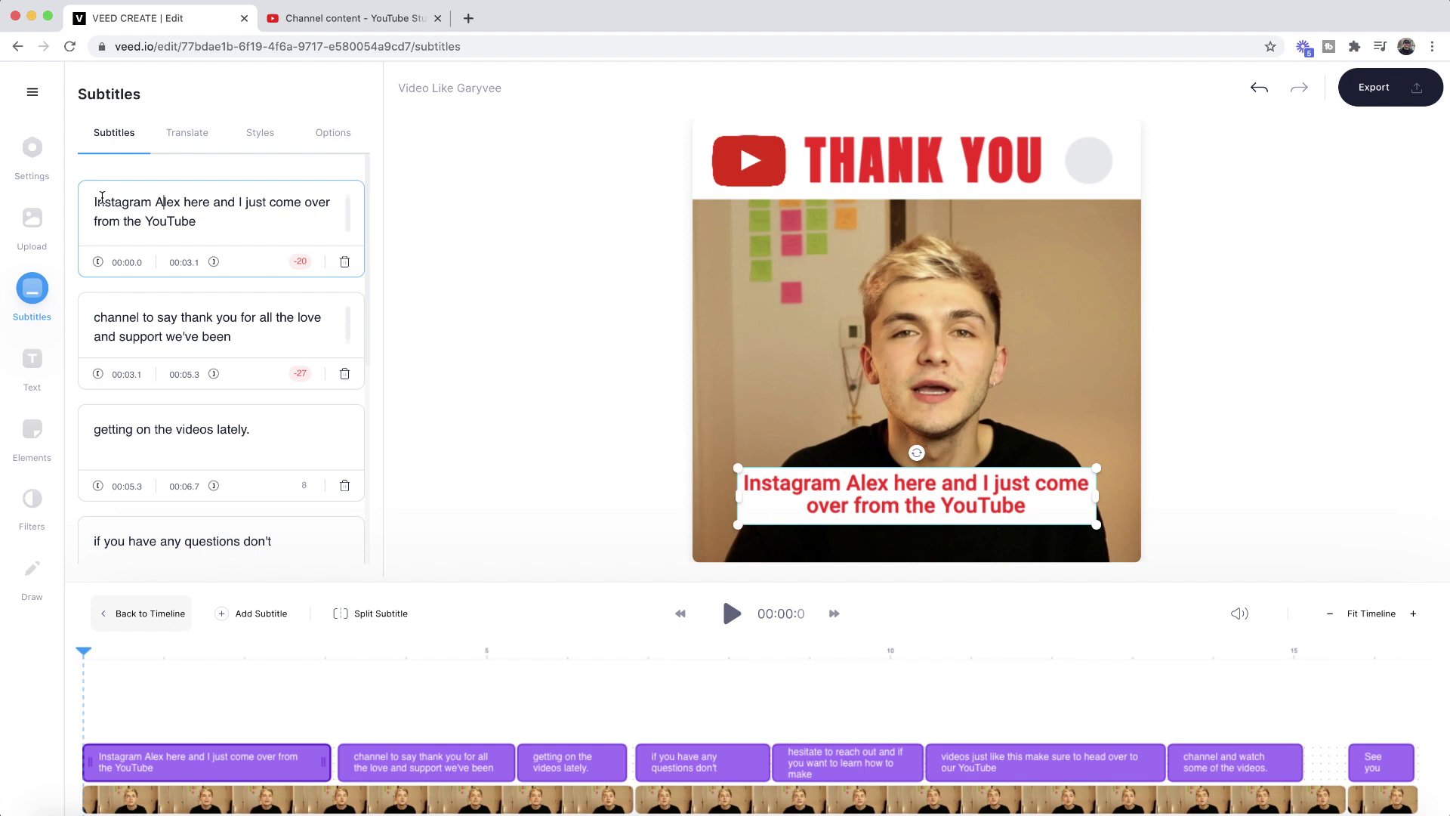
key(Delete)
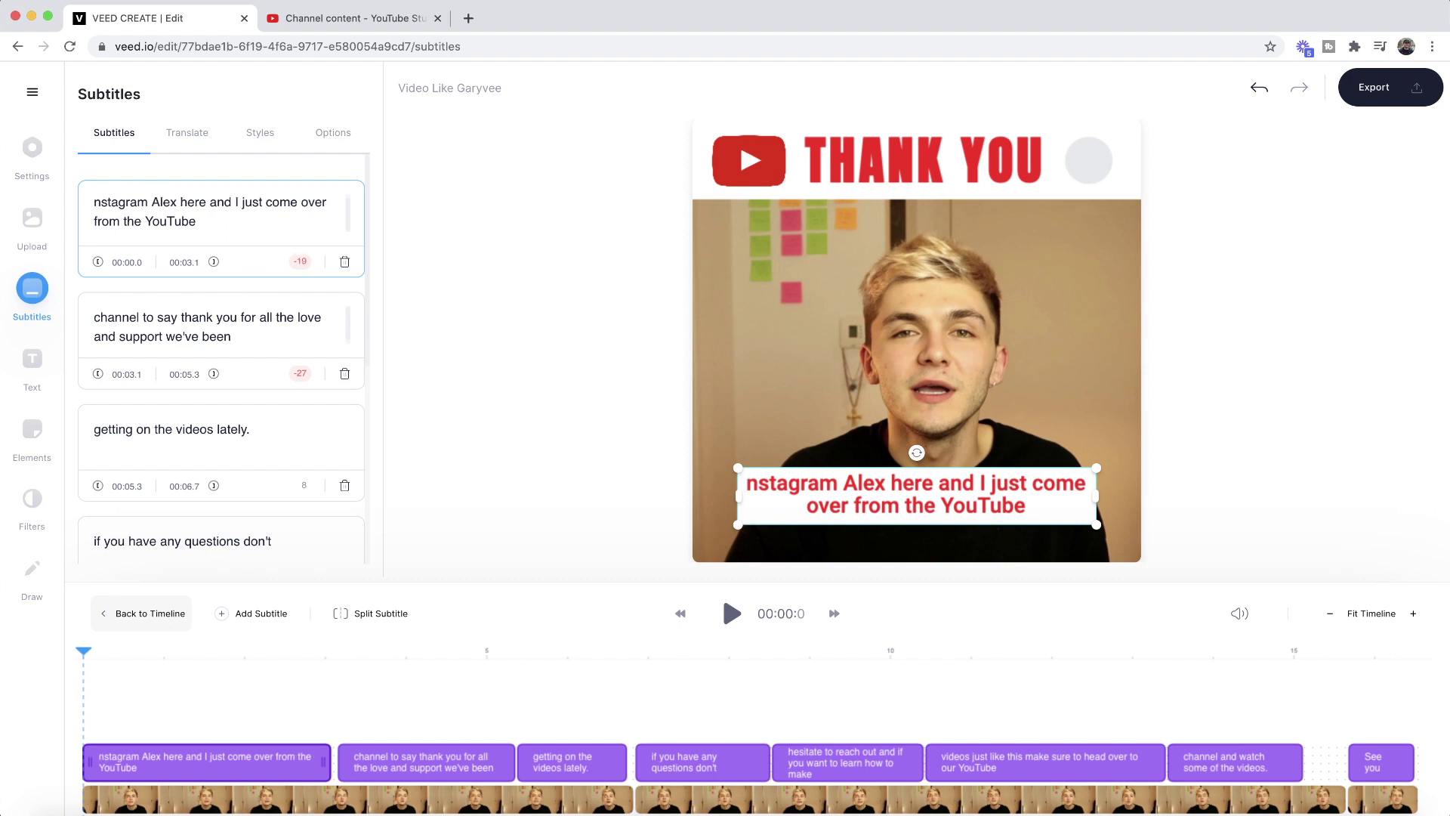
text(Hey i)
key(BackSpace)
text(I)
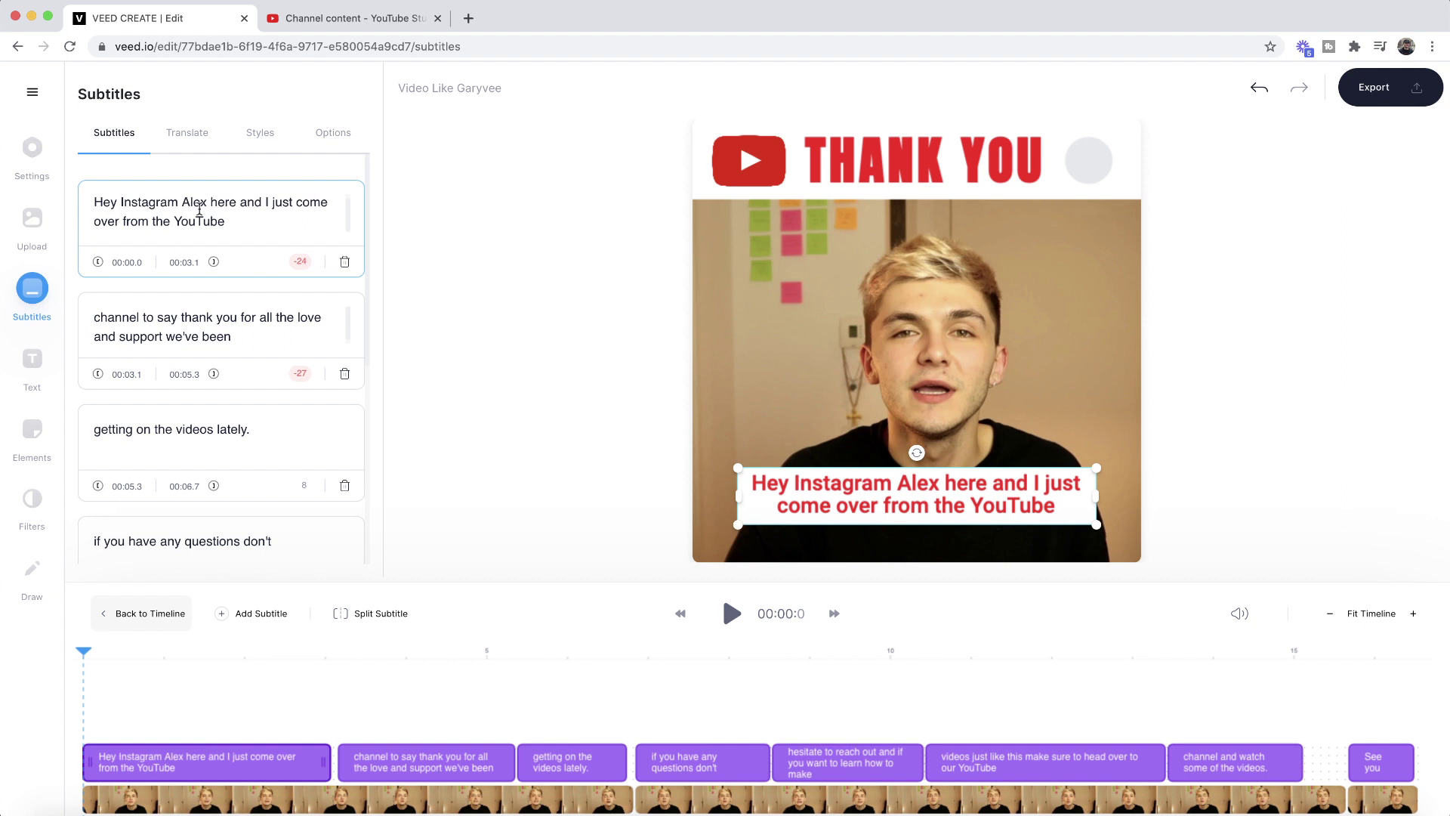
key(BackSpace)
text(c)
click(177, 200)
key(BackSpace)
text(m,)
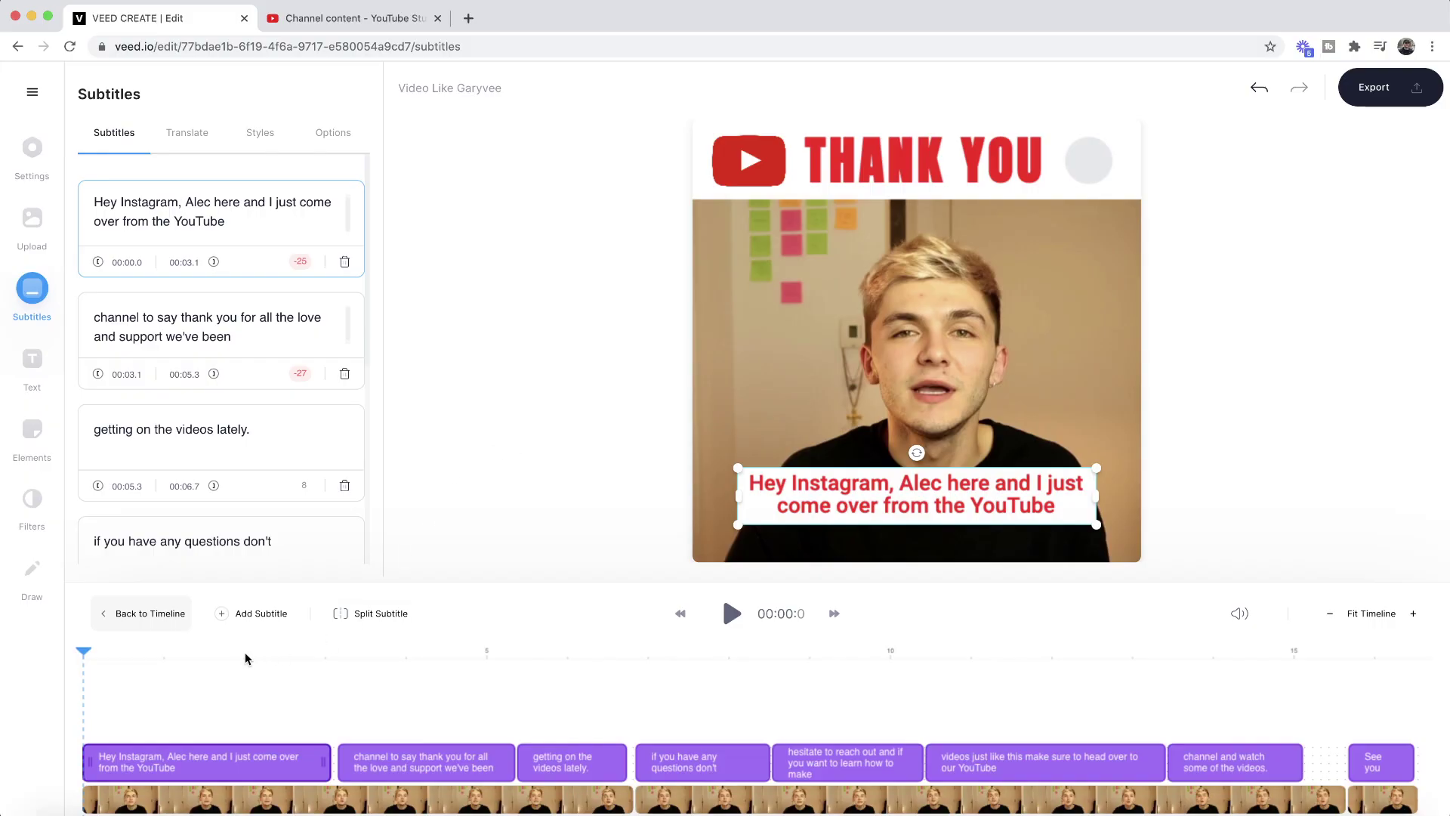
Step: Extend the first subtitle up to the second one, split it at 00:01.5, and preview it from the start
mouse_move(325, 764)
mouse_down()
mouse_move(259, 764)
mouse_move(337, 761)
mouse_up()
drag(240, 649, 207, 648)
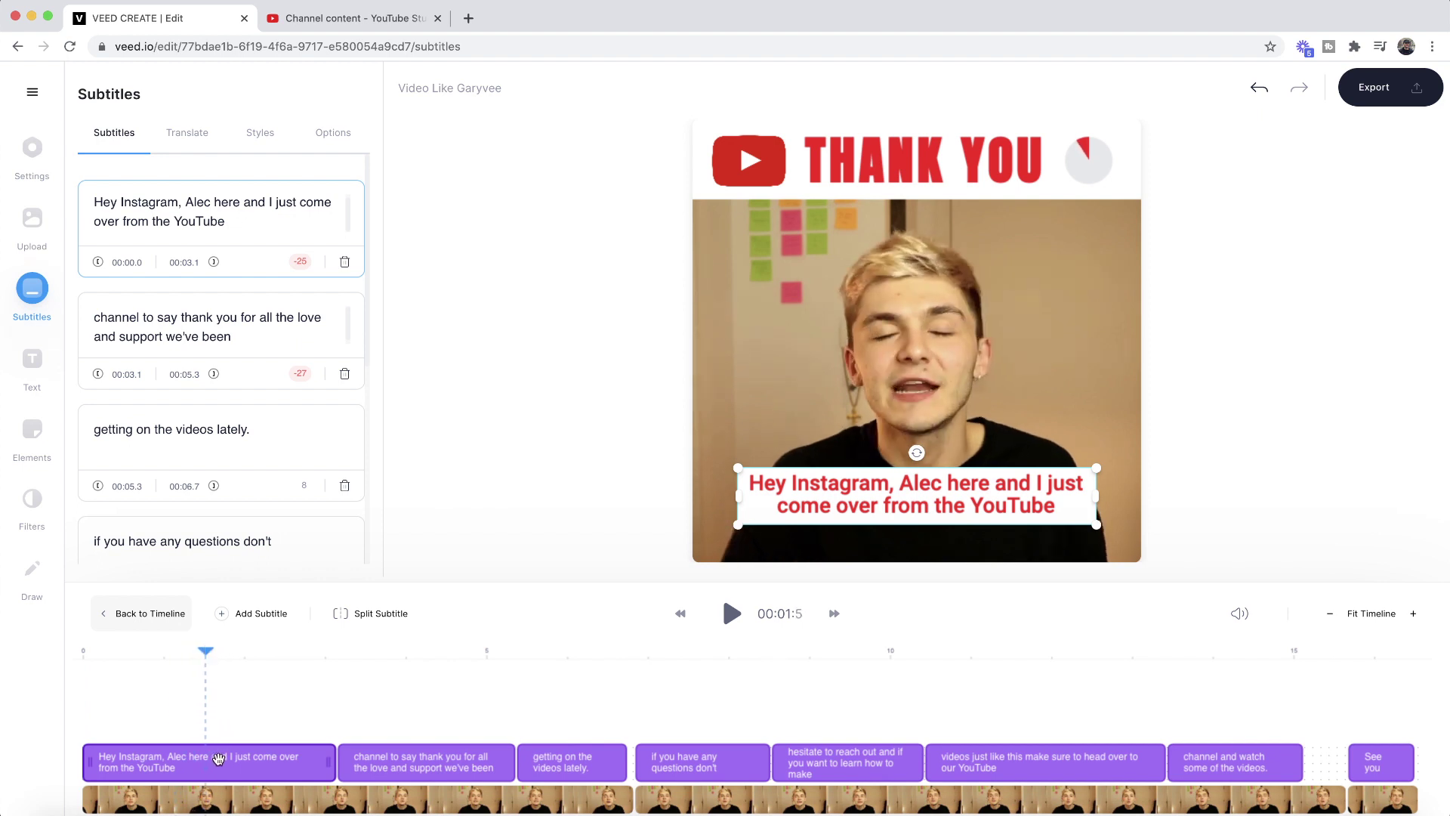
click(358, 615)
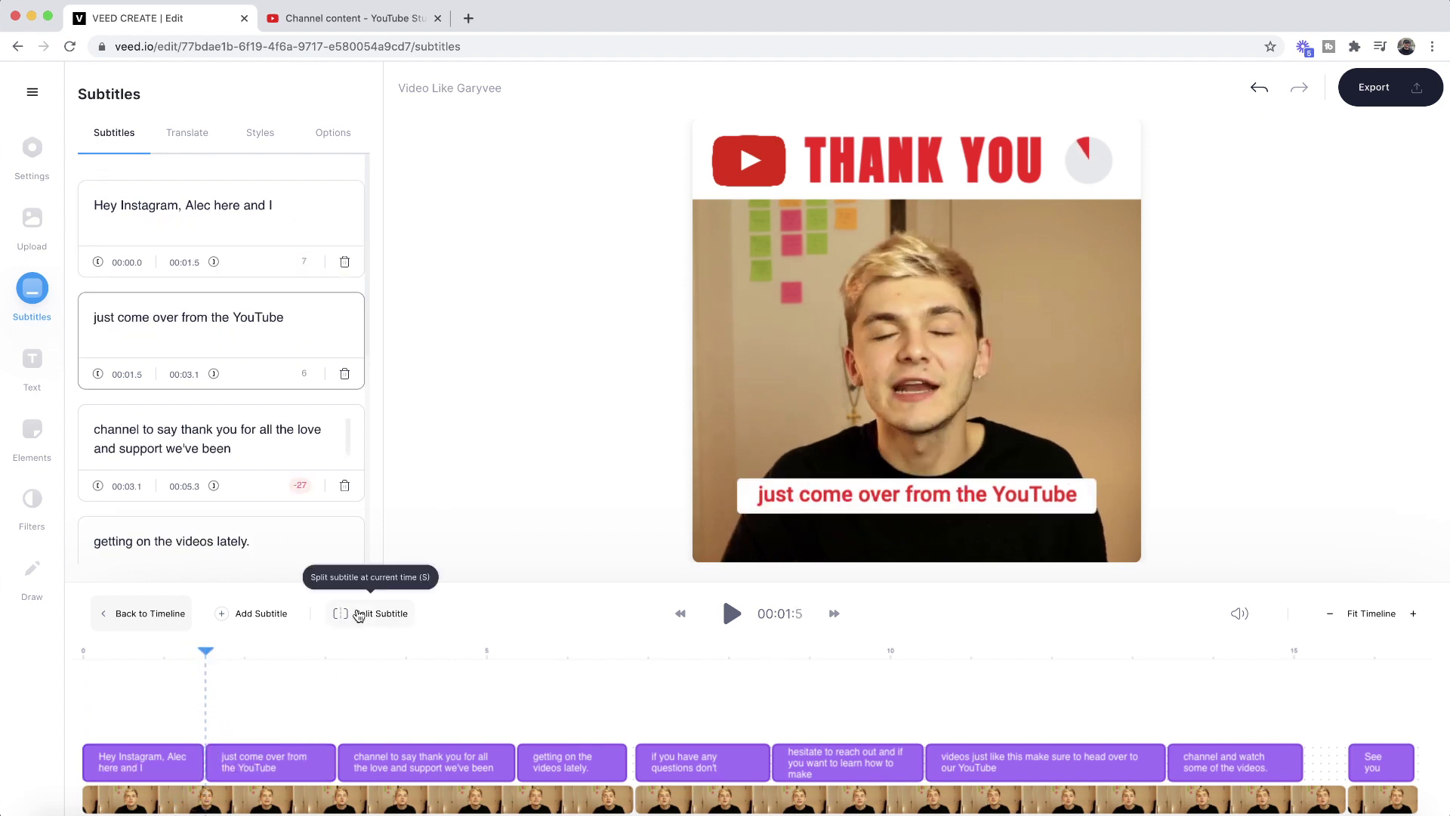
click(77, 653)
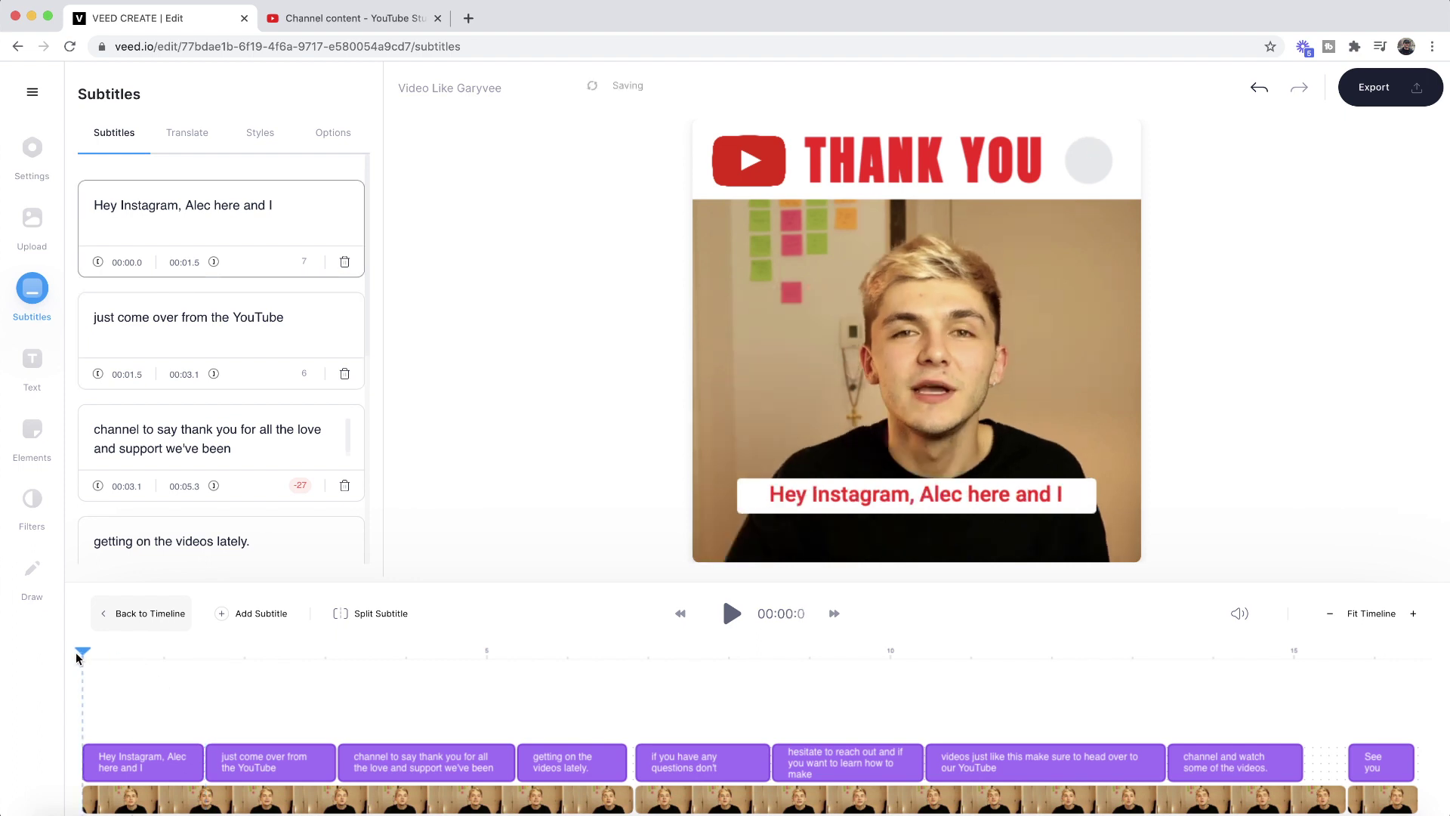
click(731, 614)
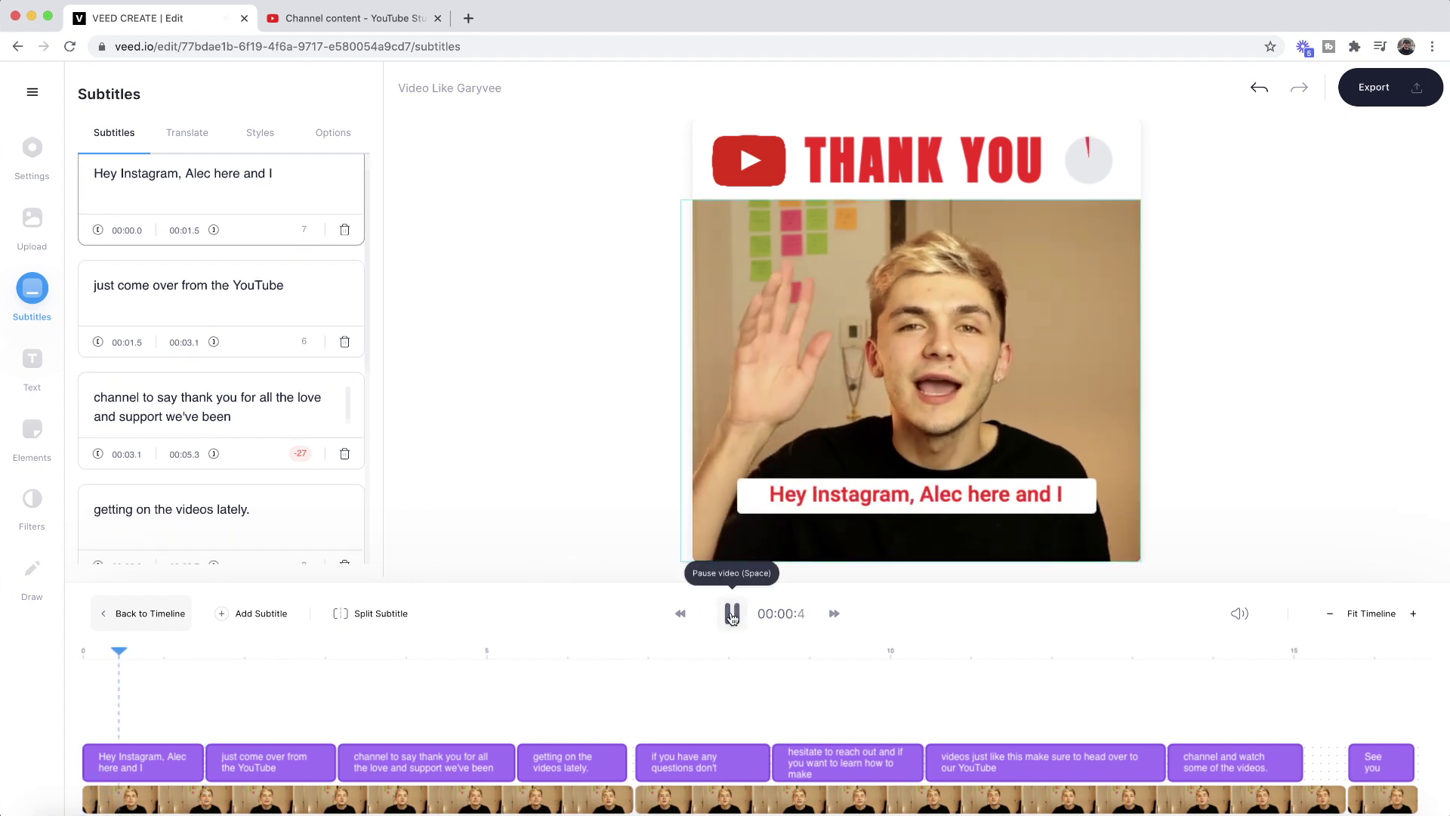
Step: Undo the split of the first subtitle and open the subtitle styles with the playhead at 00:01.4
click(731, 615)
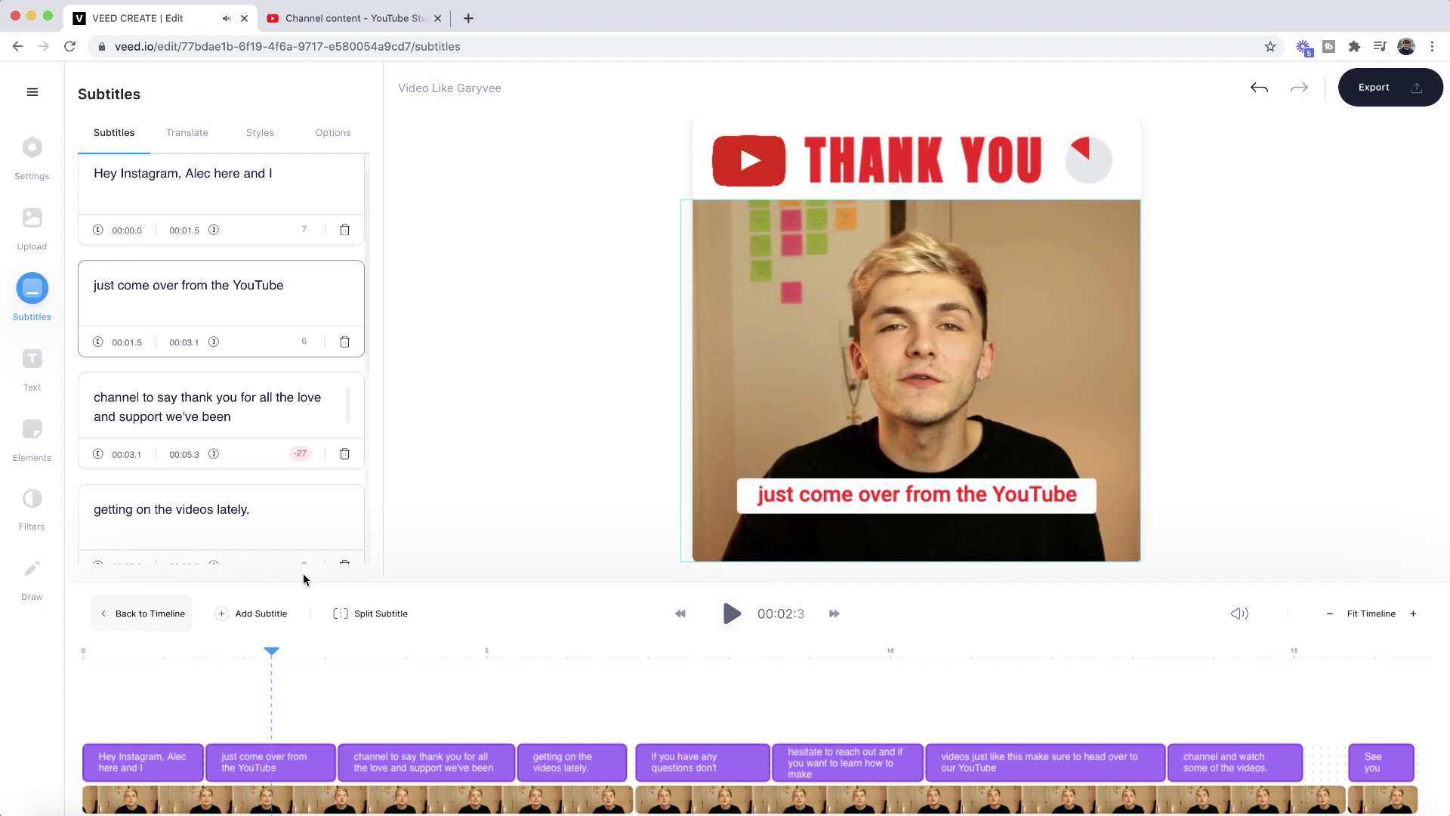
click(1257, 88)
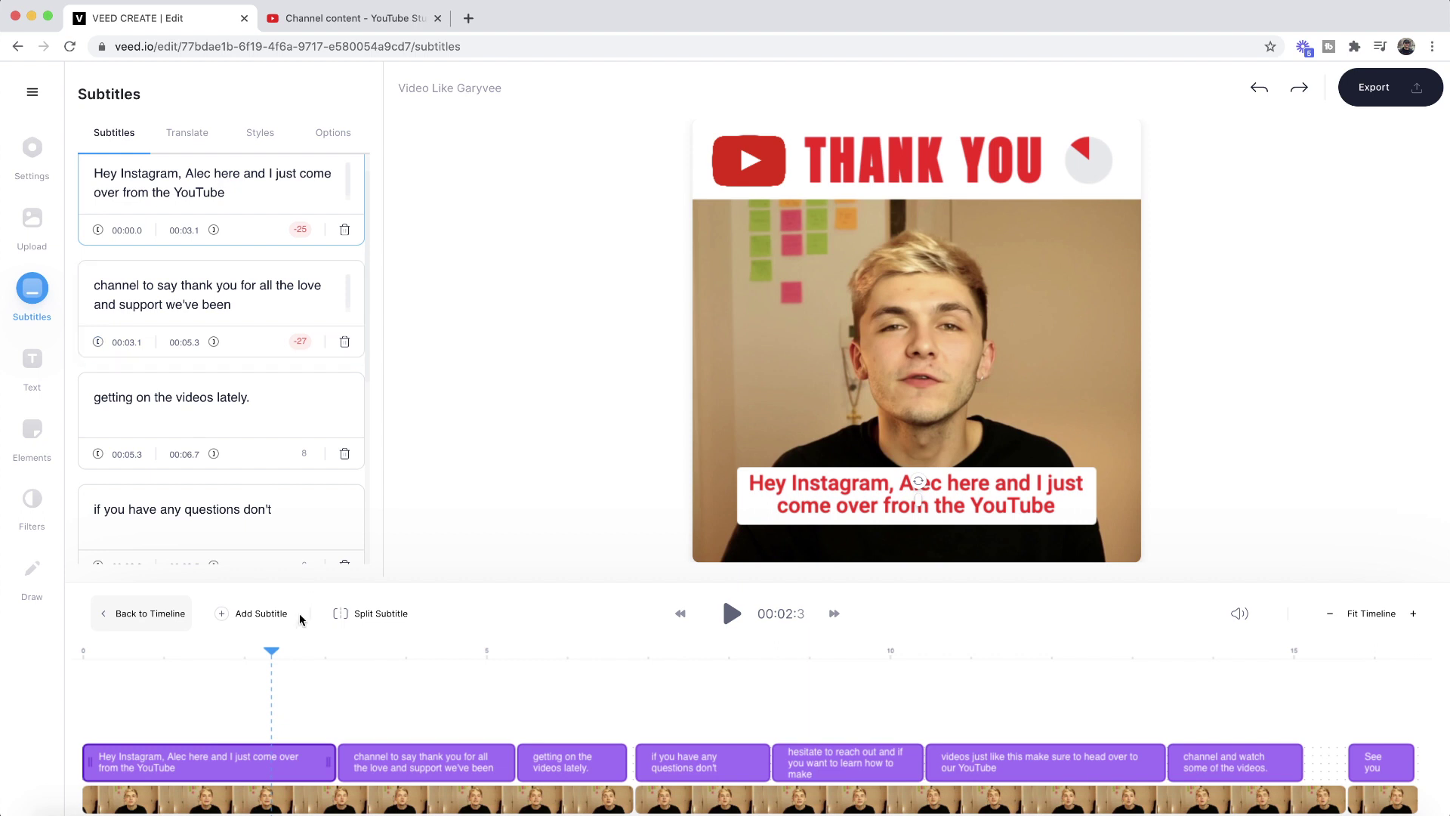
click(200, 654)
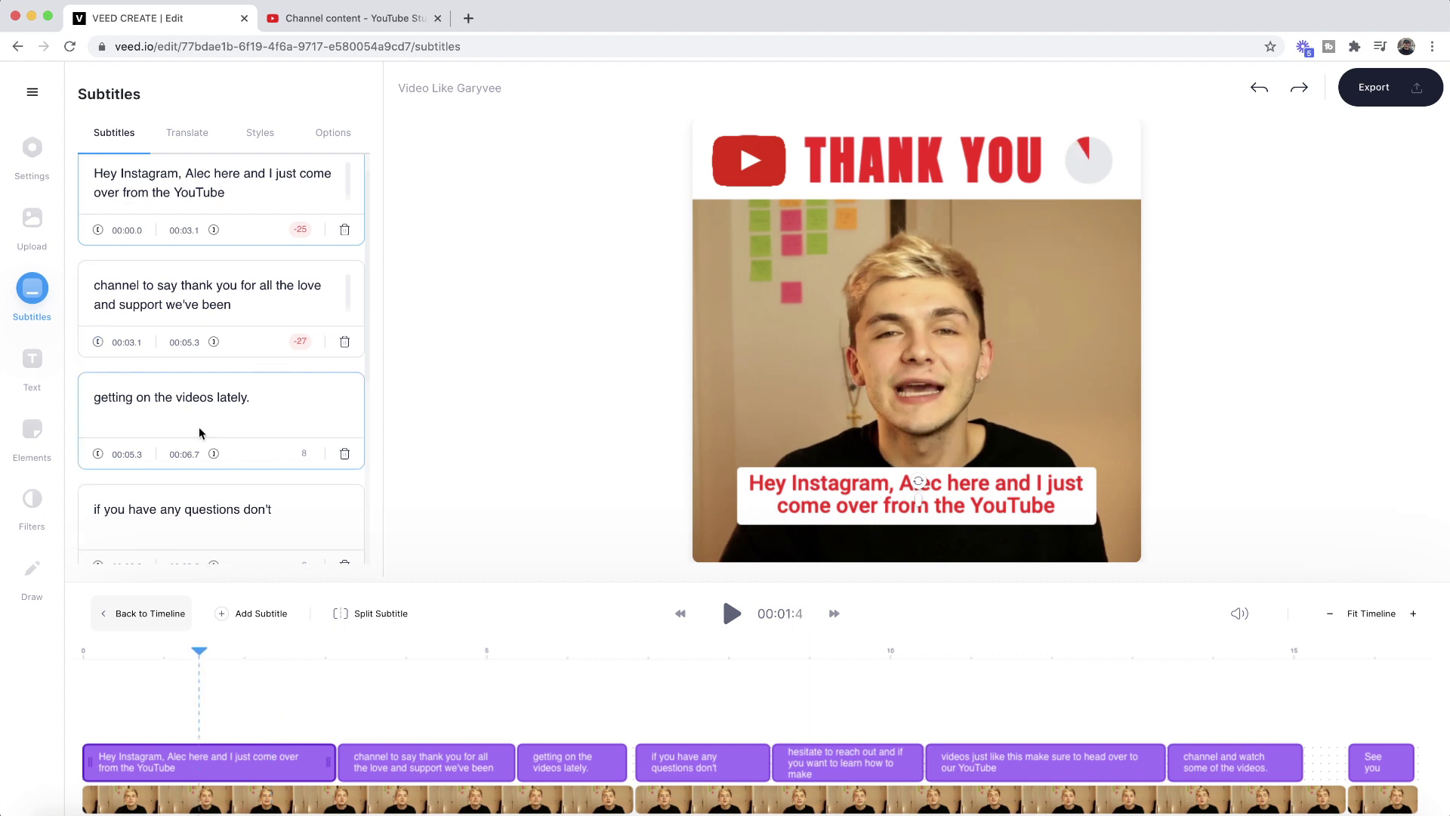
click(256, 138)
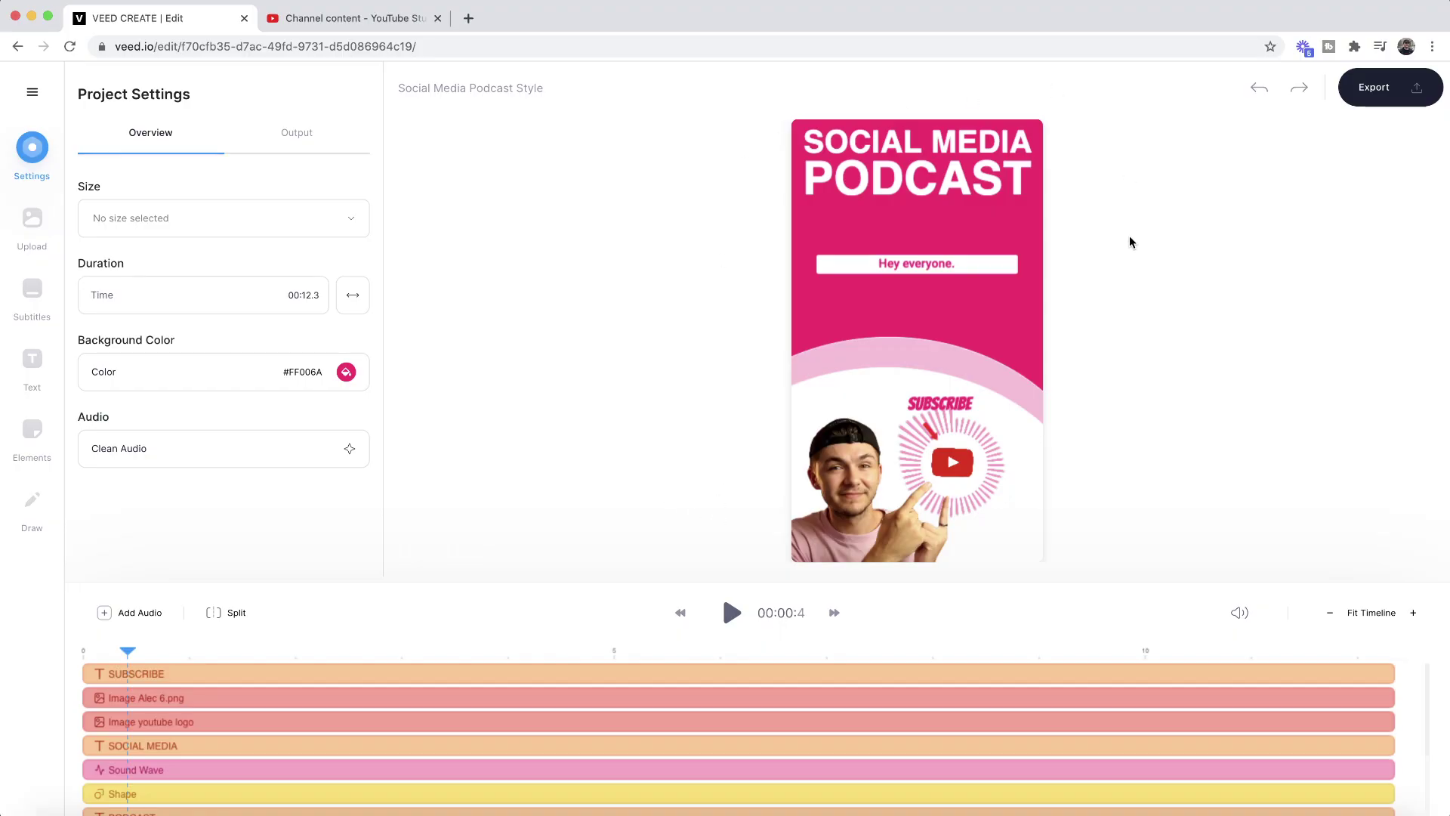
Step: Play the opening seconds of the Social Media Podcast Style project to preview its sound wave and subtitles
click(732, 613)
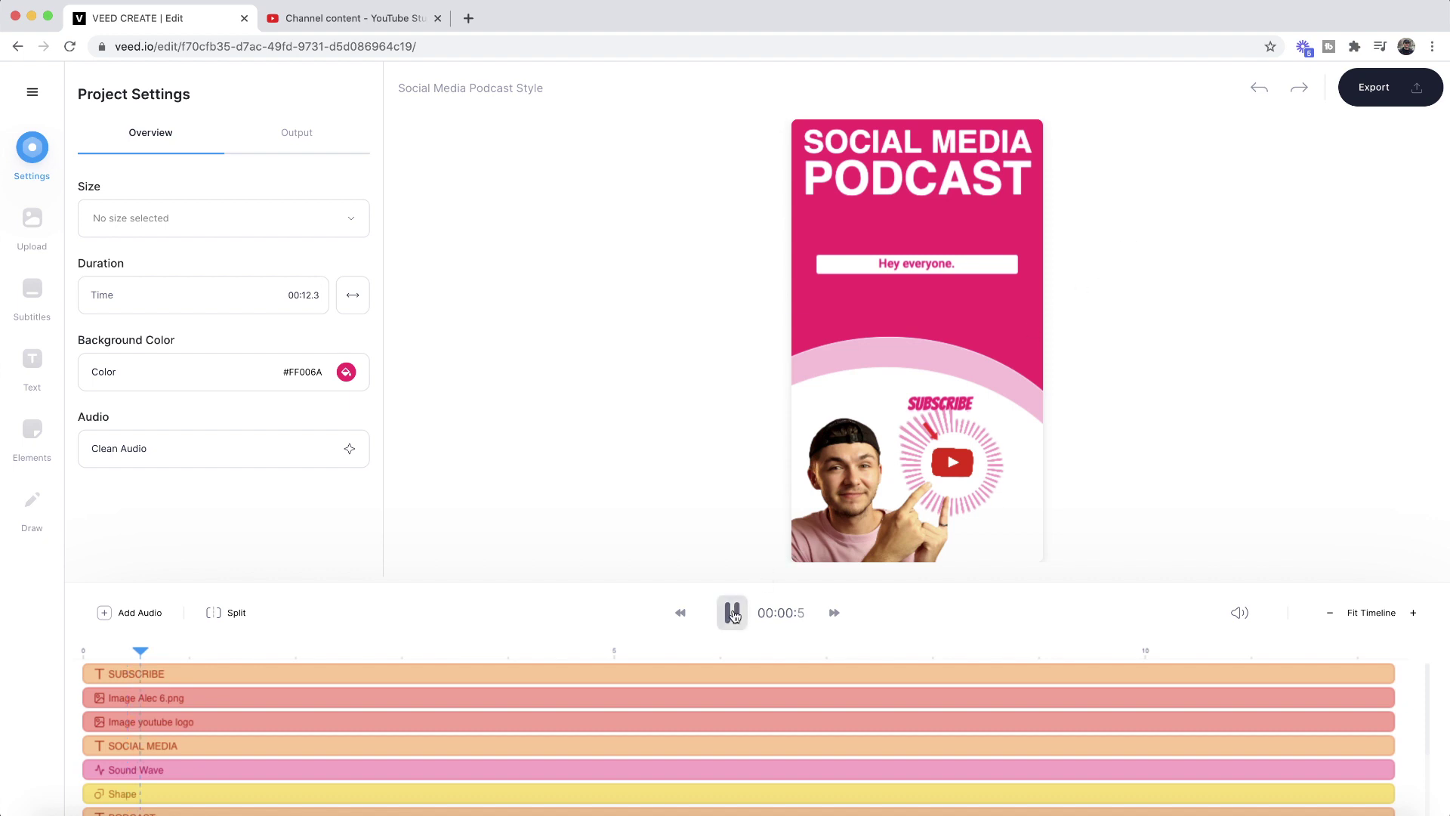
click(733, 613)
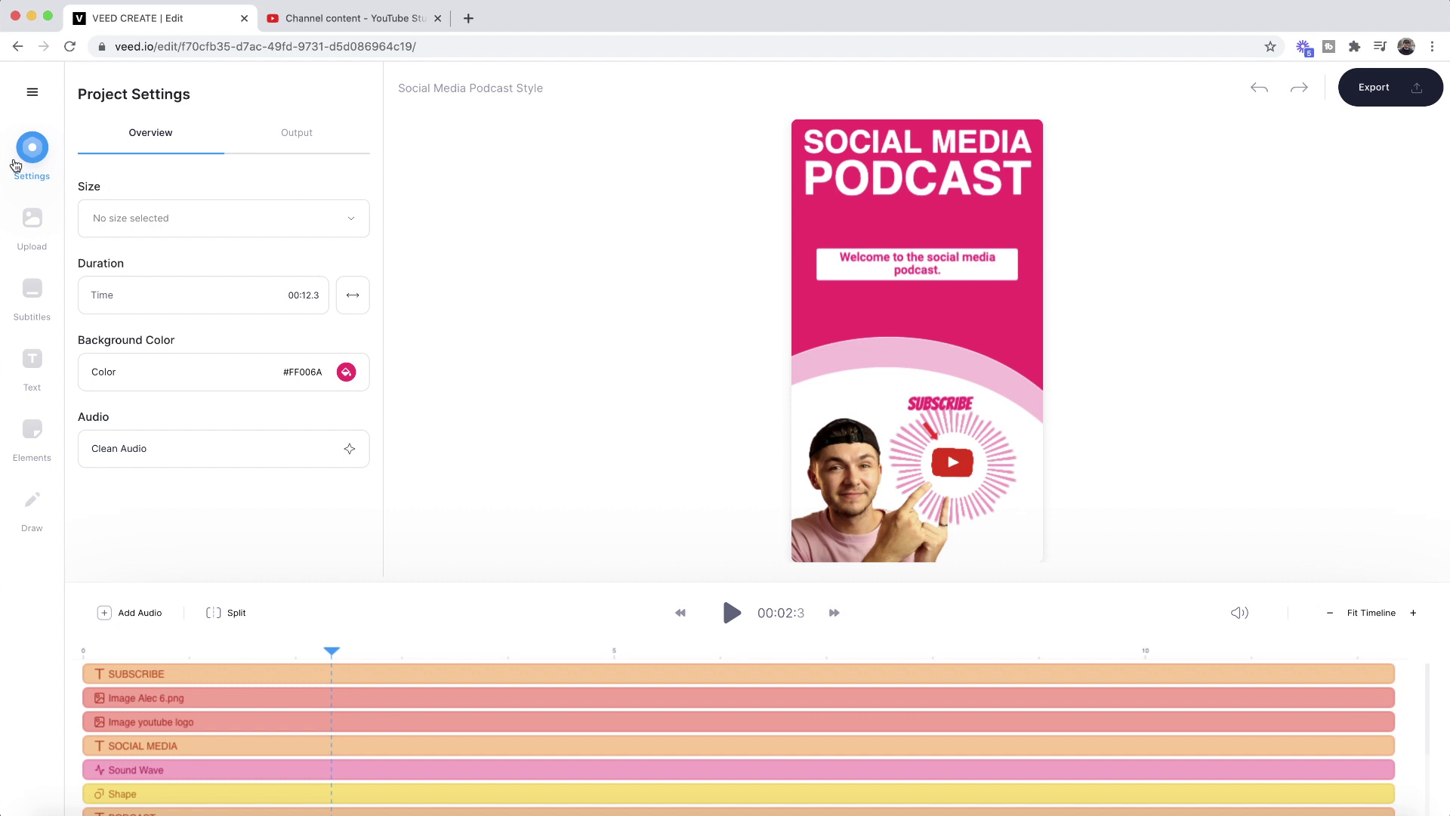
Step: Try #22CFCE as the project's background colour, and set it back to the brand pink #FF006A
click(346, 371)
click(138, 413)
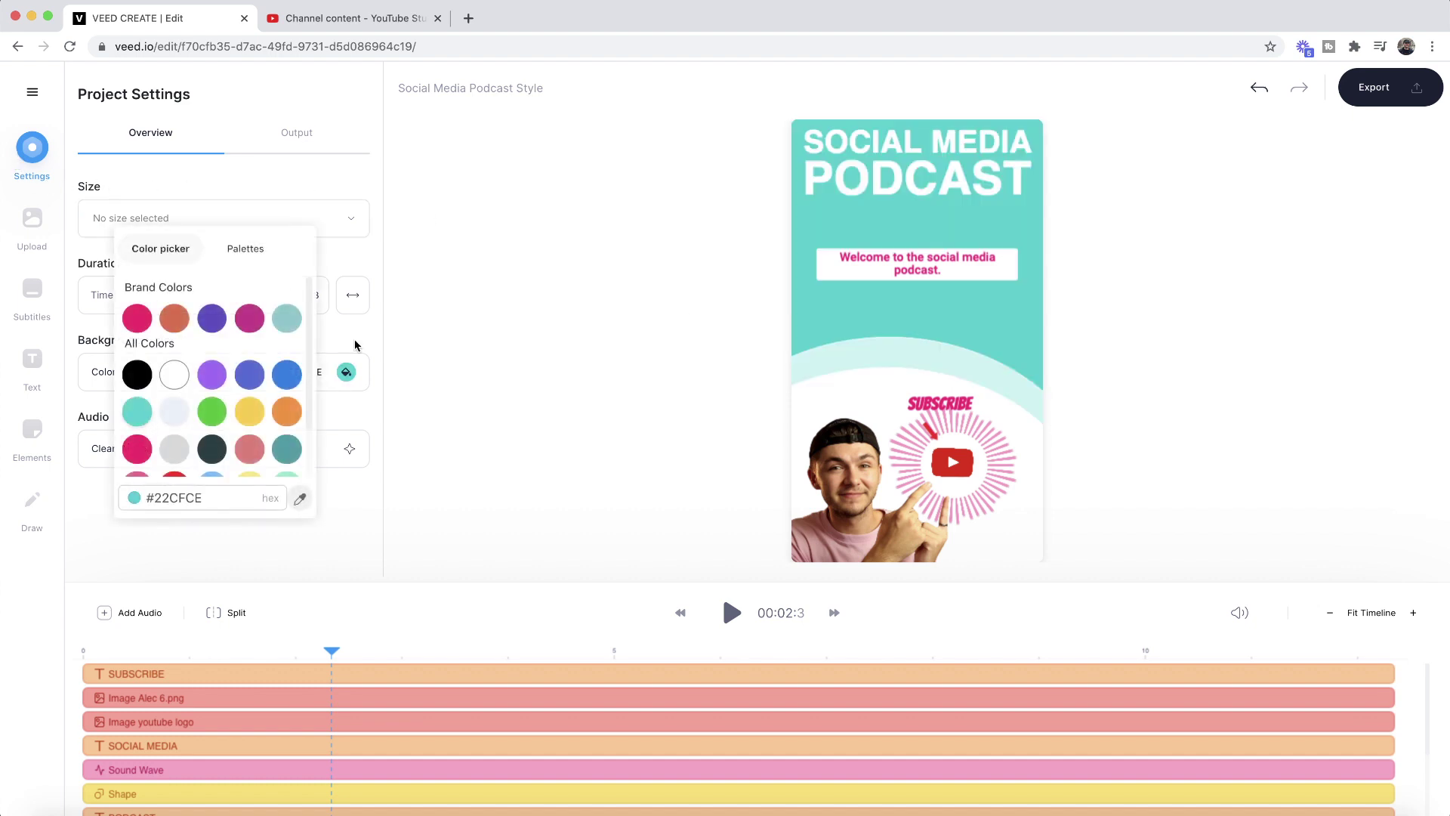
click(449, 310)
click(348, 377)
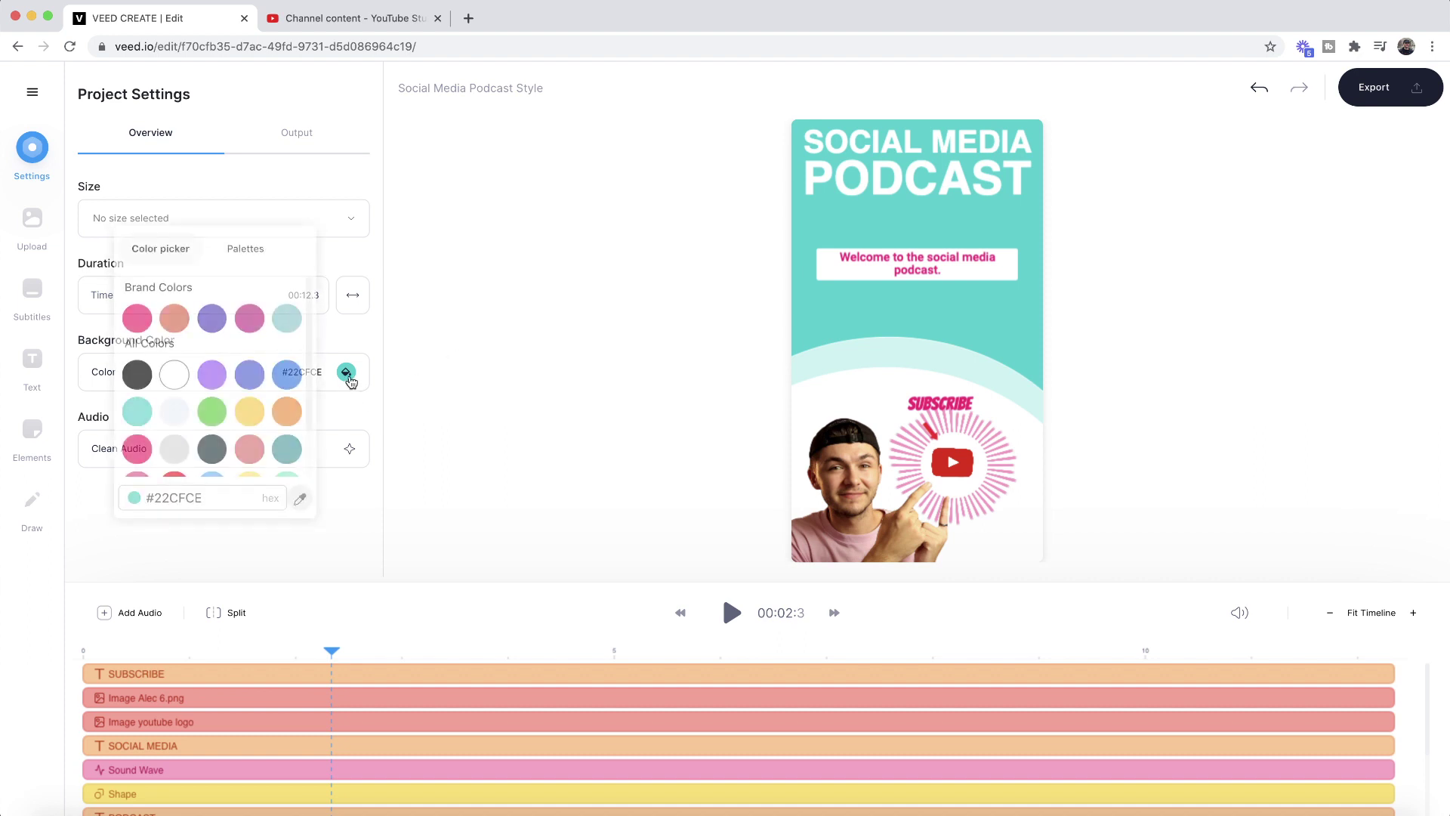
click(150, 325)
click(425, 262)
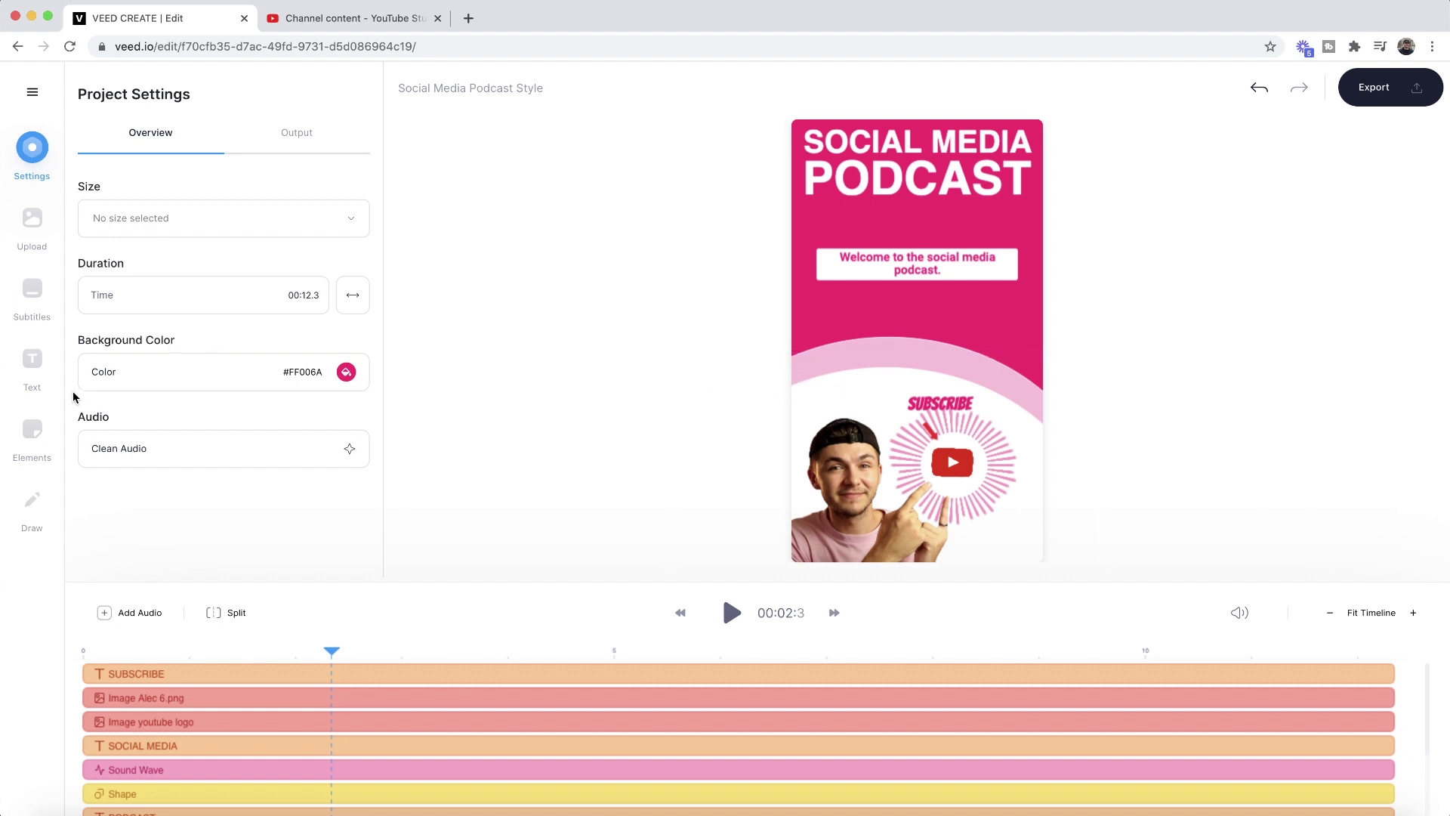
Step: Select the white arc shape at the bottom of the video and change its fill to #7EC6CD
click(32, 428)
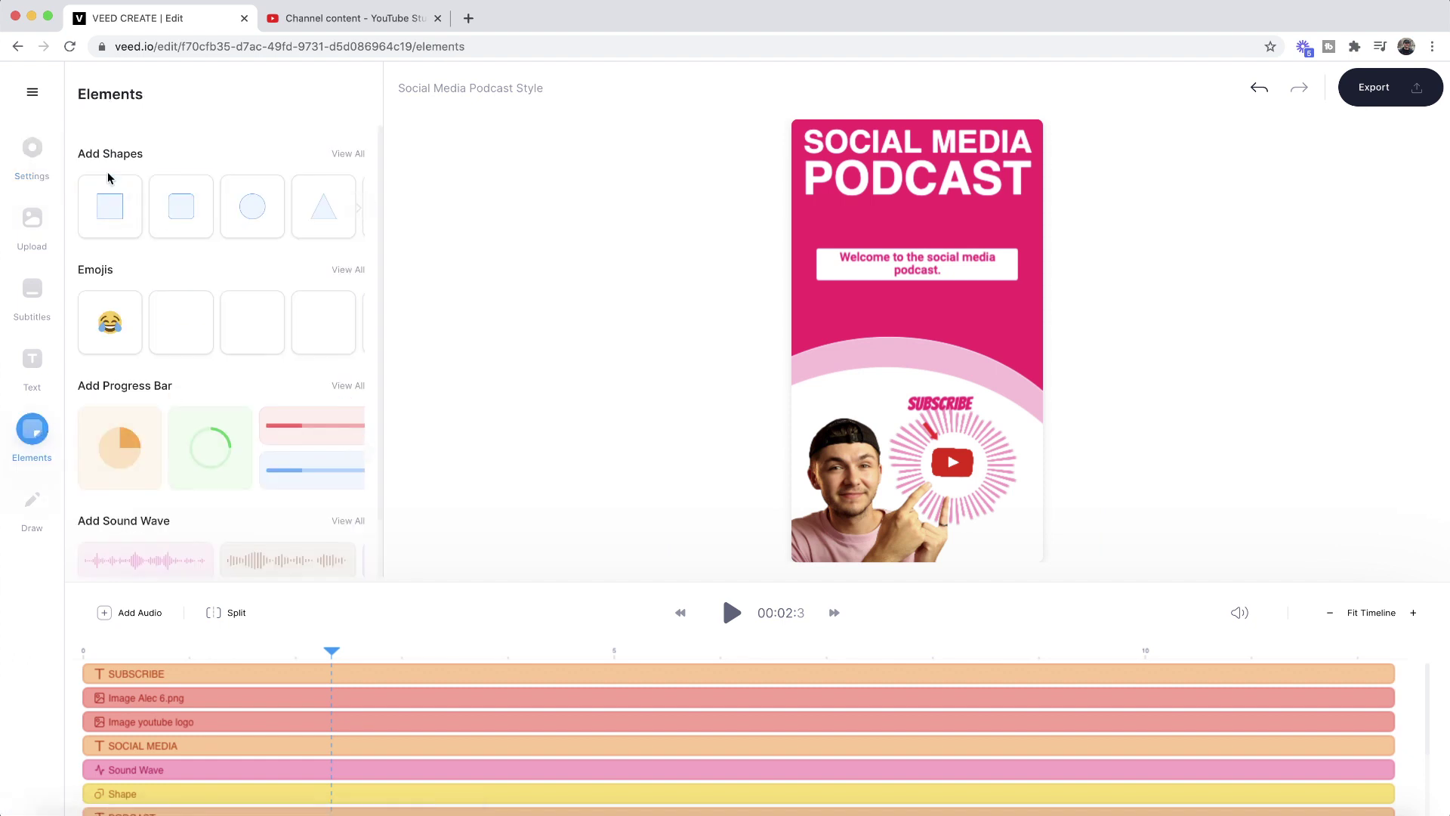
click(827, 363)
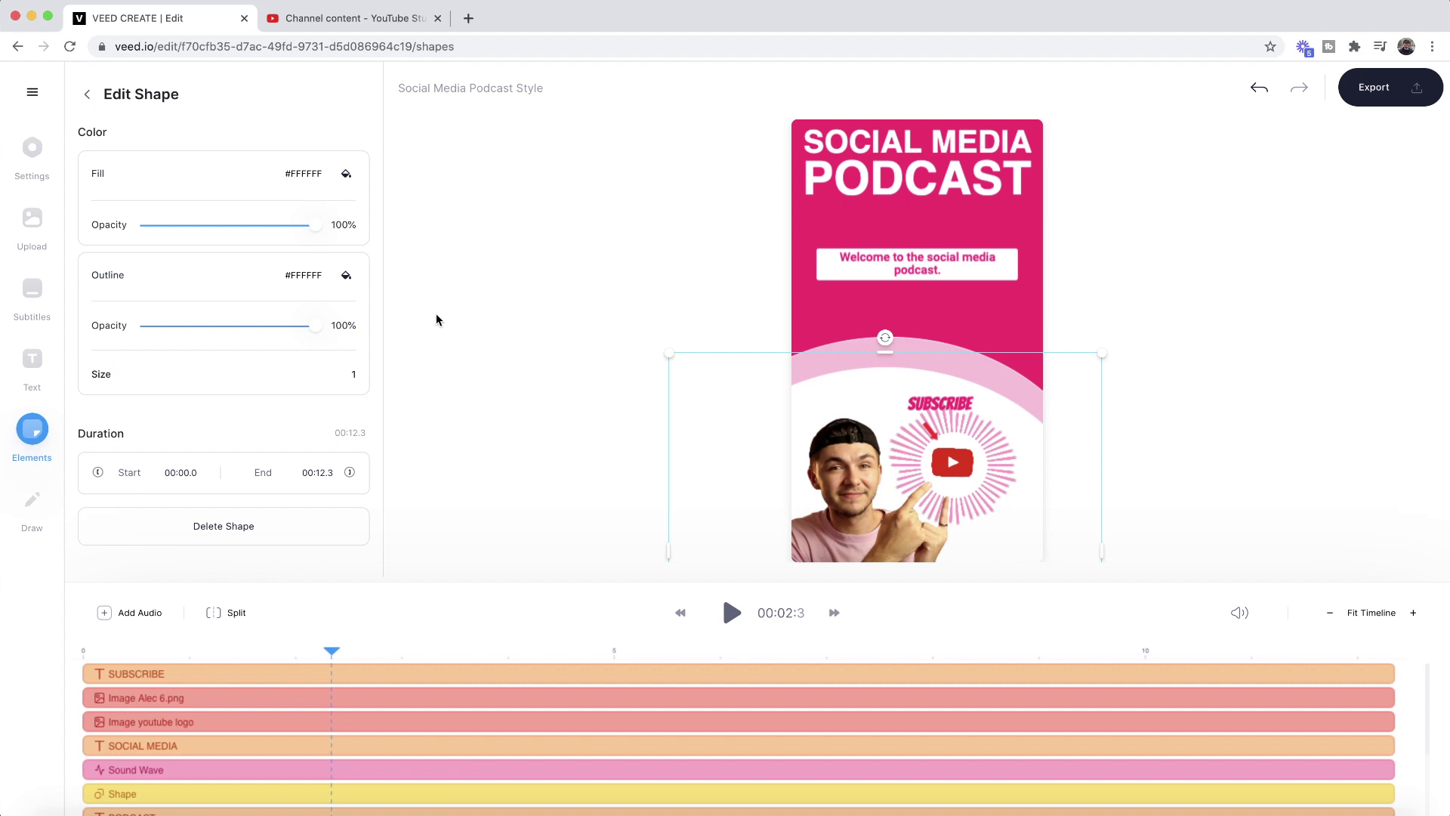
drag(318, 236, 353, 229)
click(346, 174)
click(418, 296)
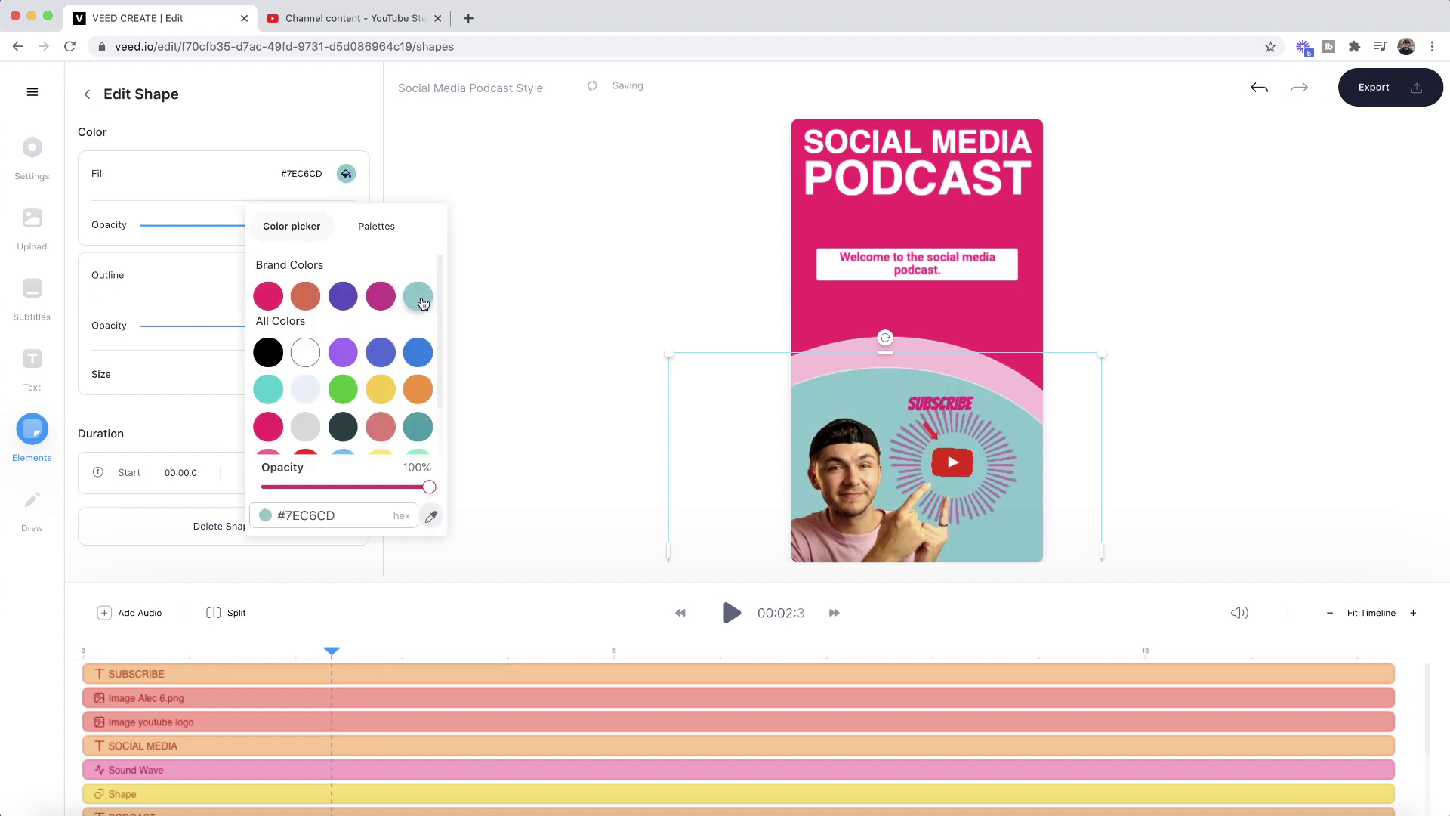
click(495, 195)
Step: Reselect the bottom arc shape and restore its fill to white, #FFFFFF
click(854, 396)
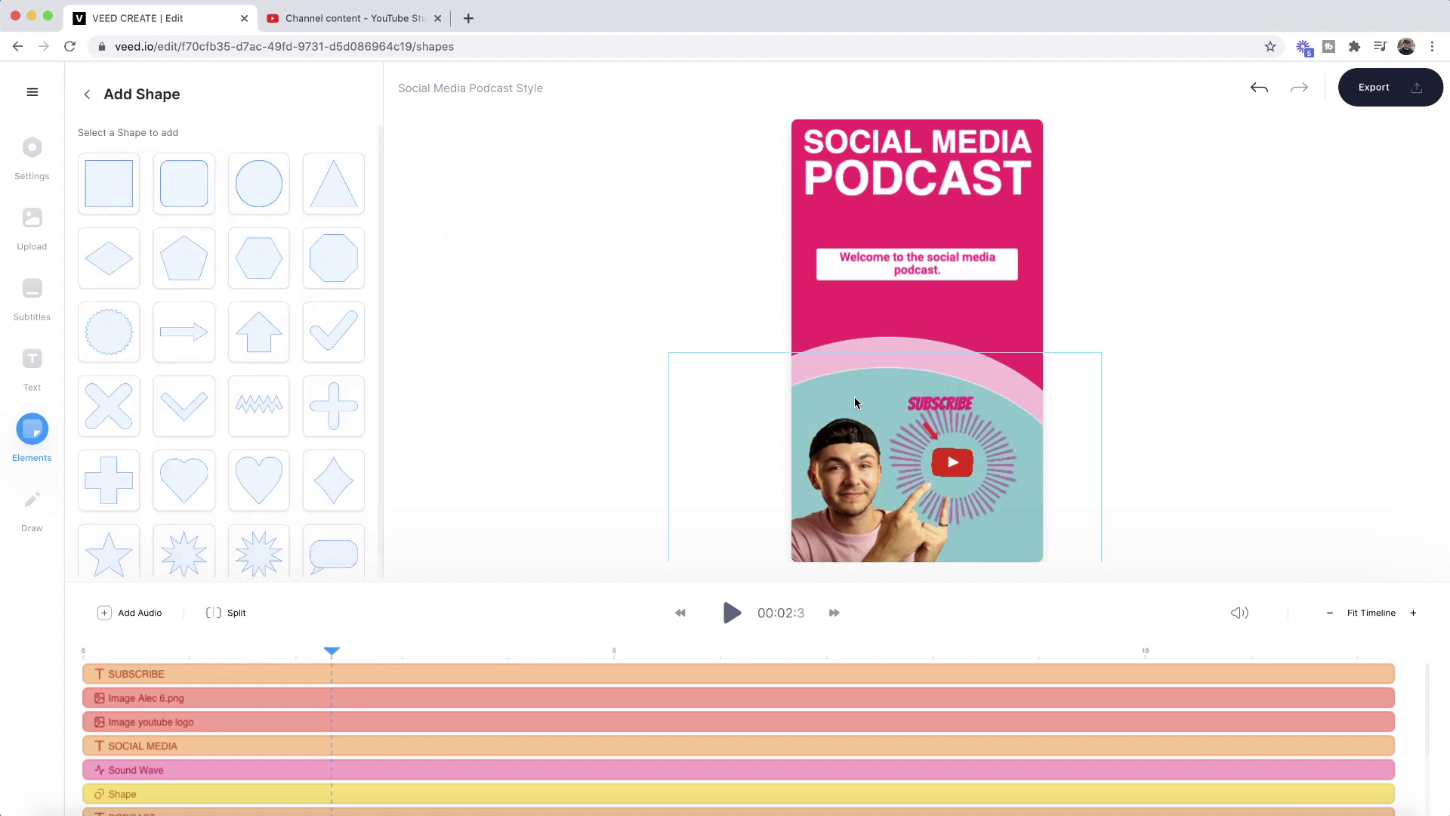
drag(312, 224, 365, 201)
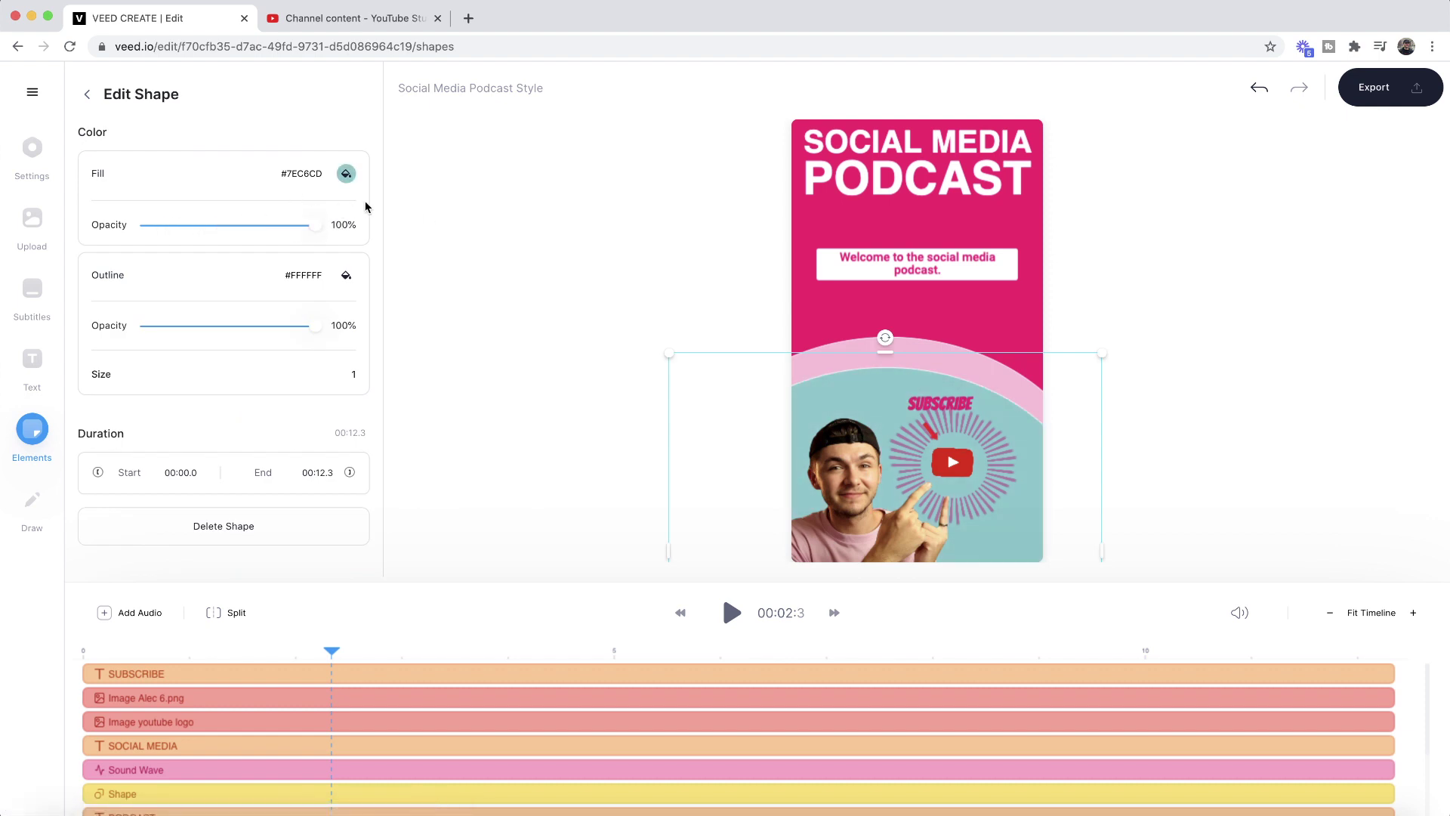
click(346, 174)
click(309, 366)
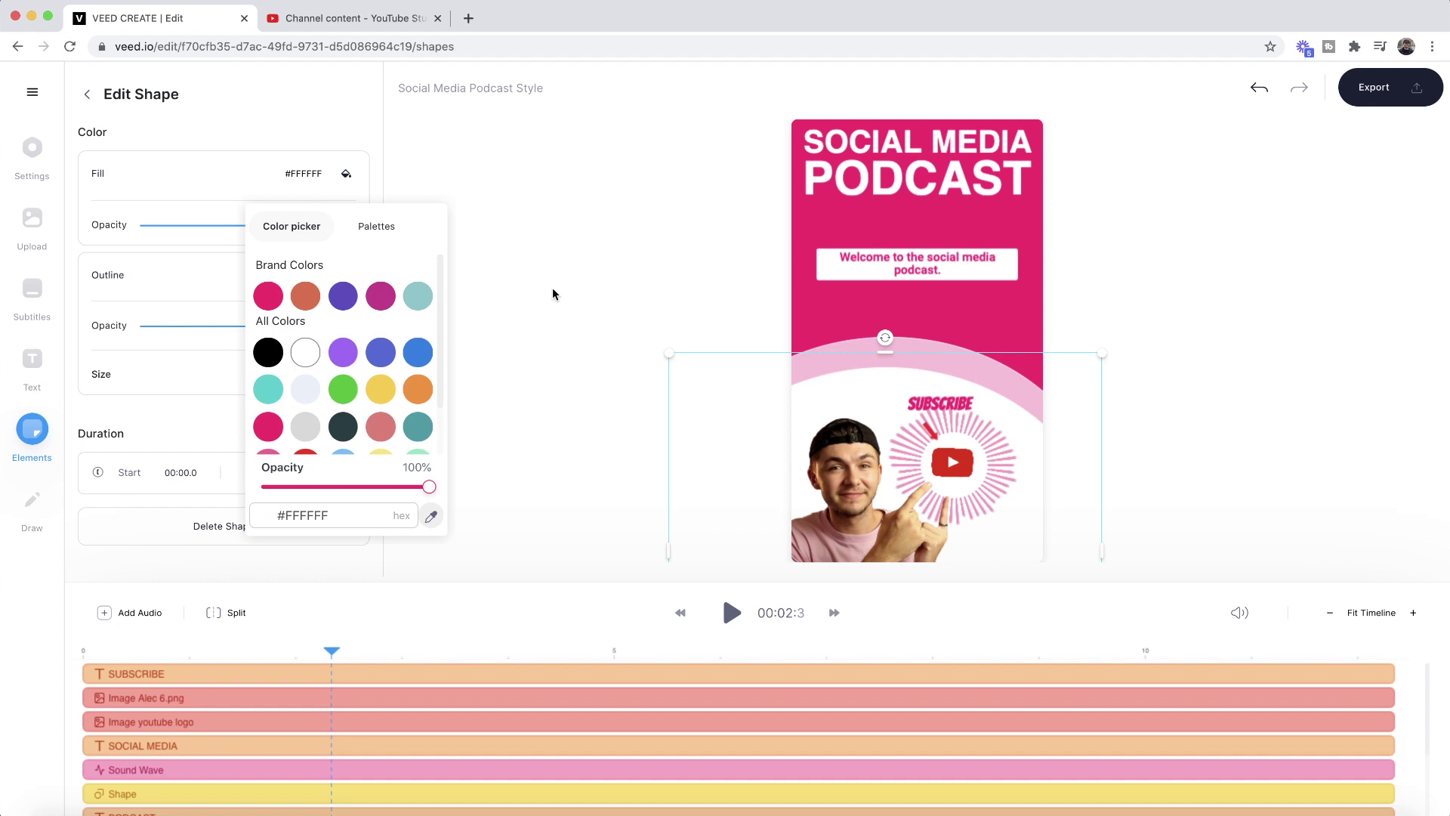
click(551, 287)
Step: Delete the translucent arc shape behind the white one, and undo the deletion
click(877, 337)
mouse_move(890, 339)
mouse_down()
mouse_move(987, 279)
mouse_move(870, 328)
mouse_move(891, 340)
mouse_up()
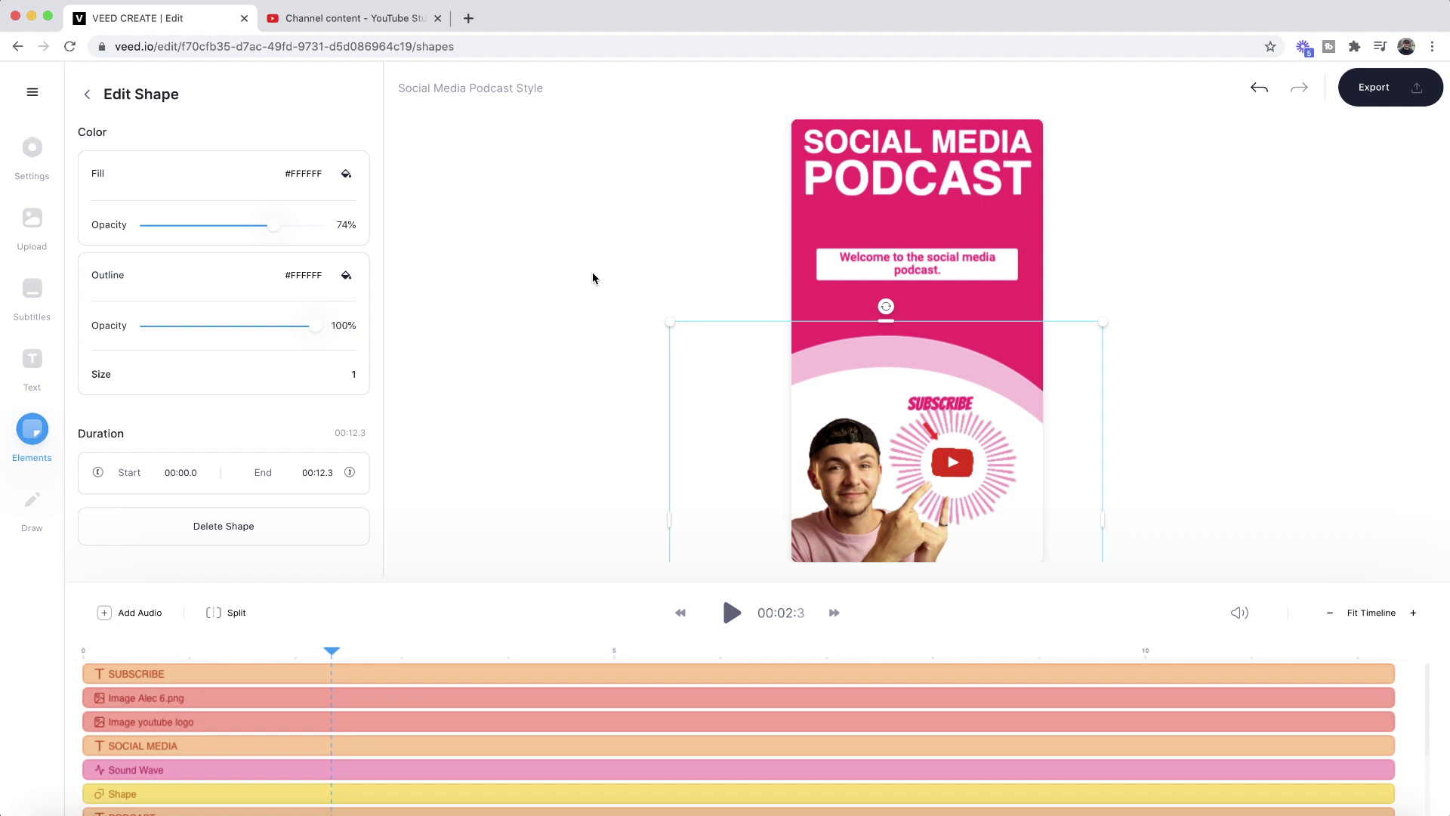
key(Delete)
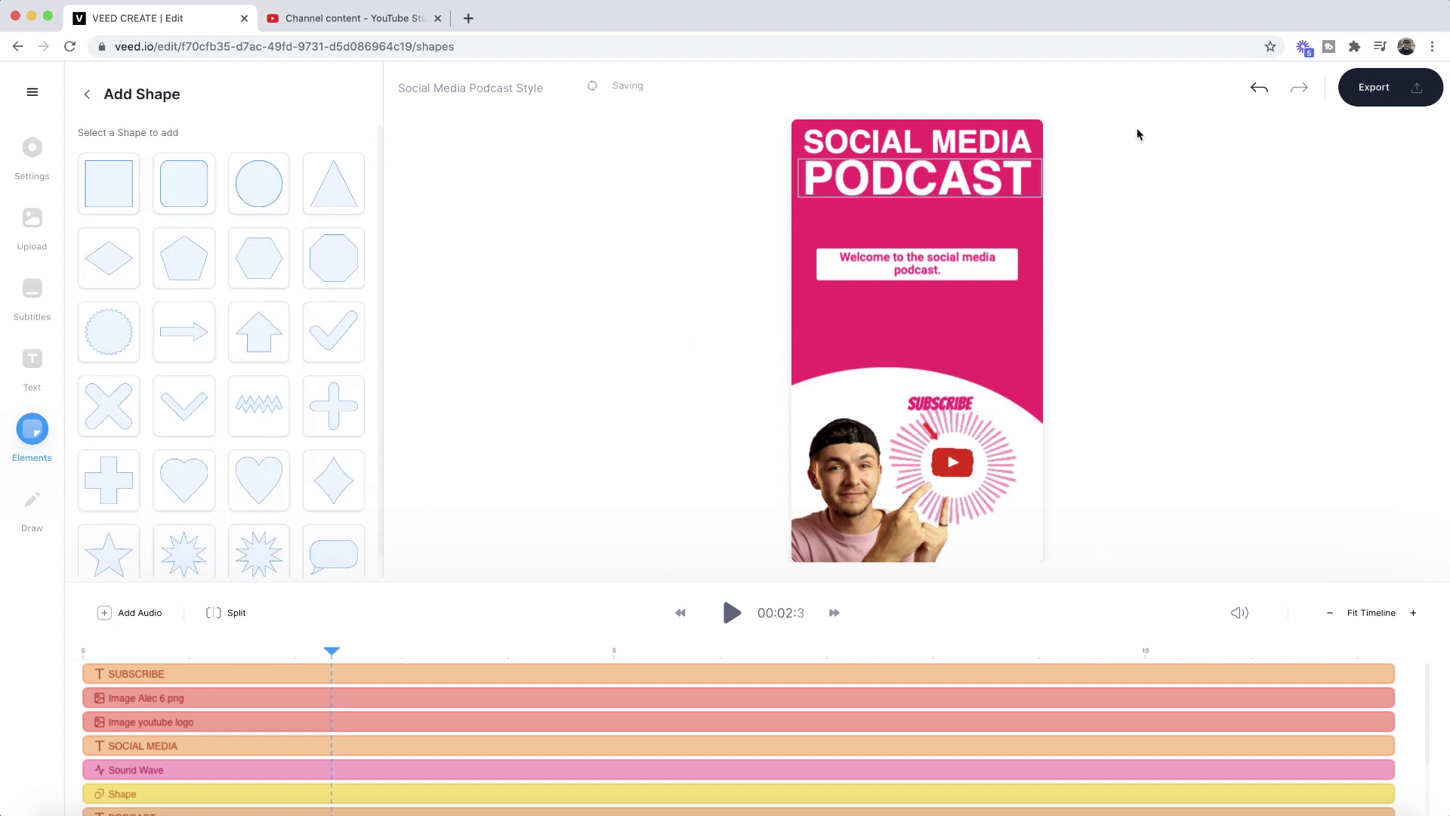
click(1254, 90)
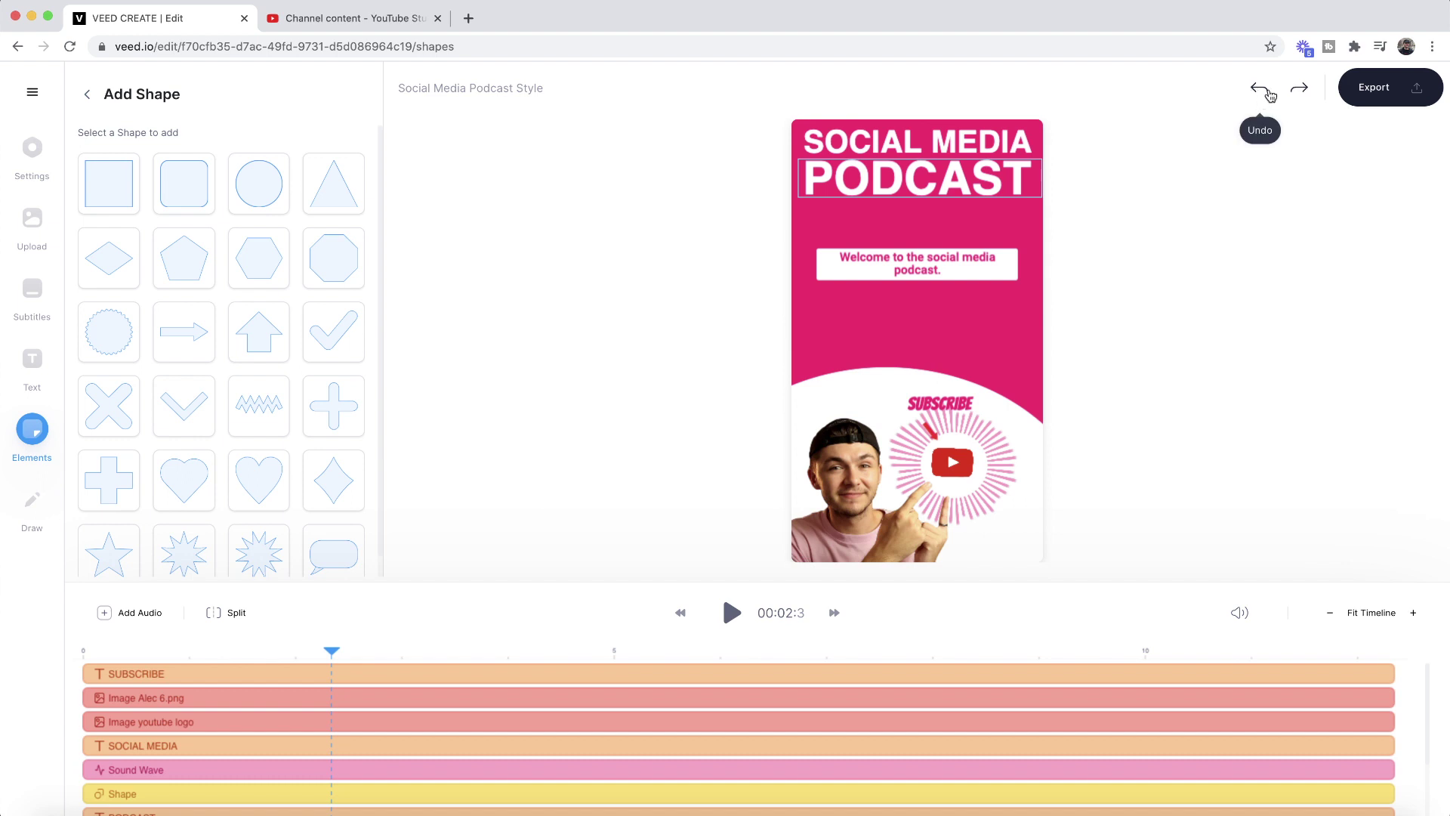
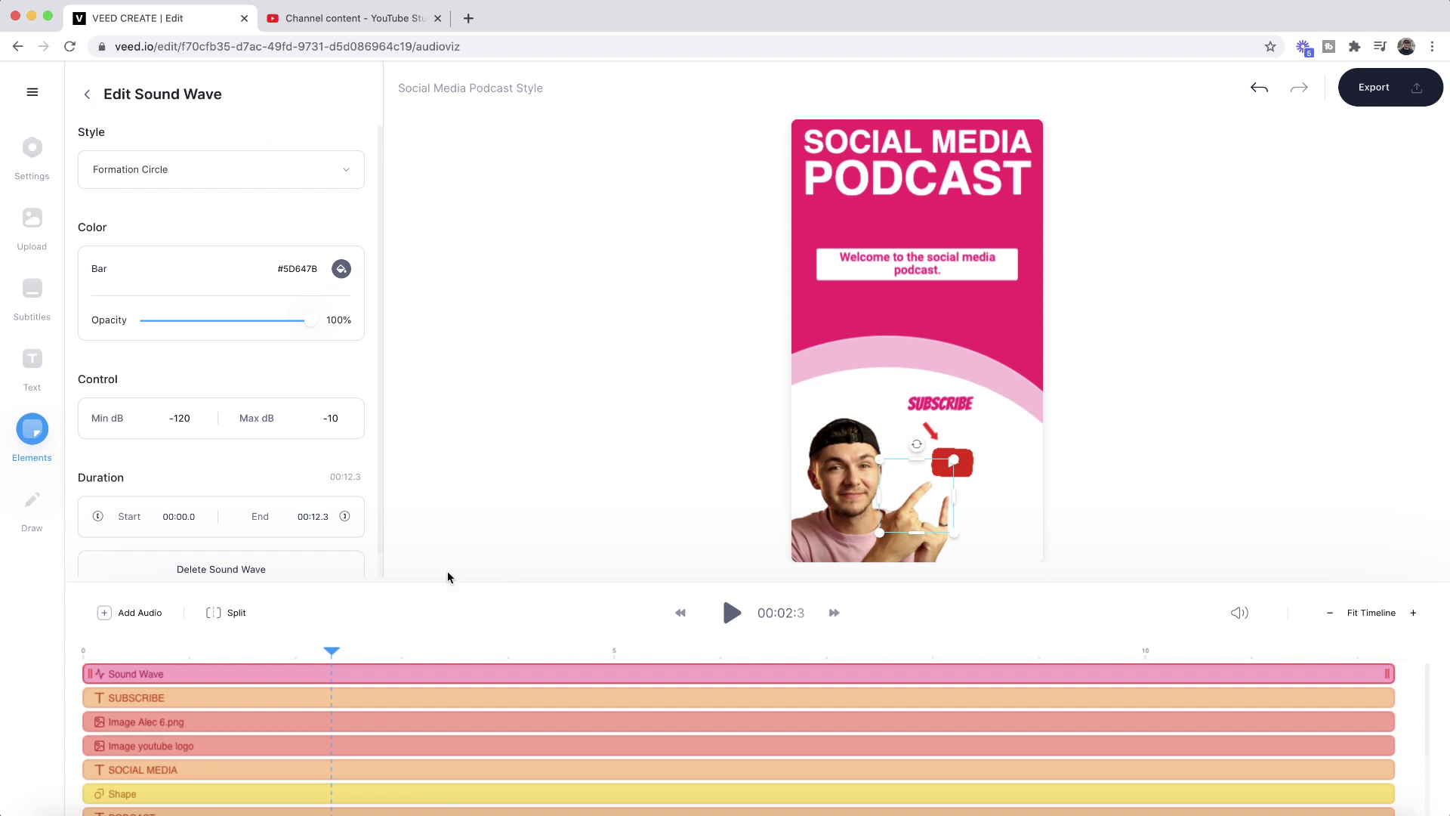
Step: Preview the new Formation Circle sound wave and enlarge it to surround the YouTube logo
click(731, 616)
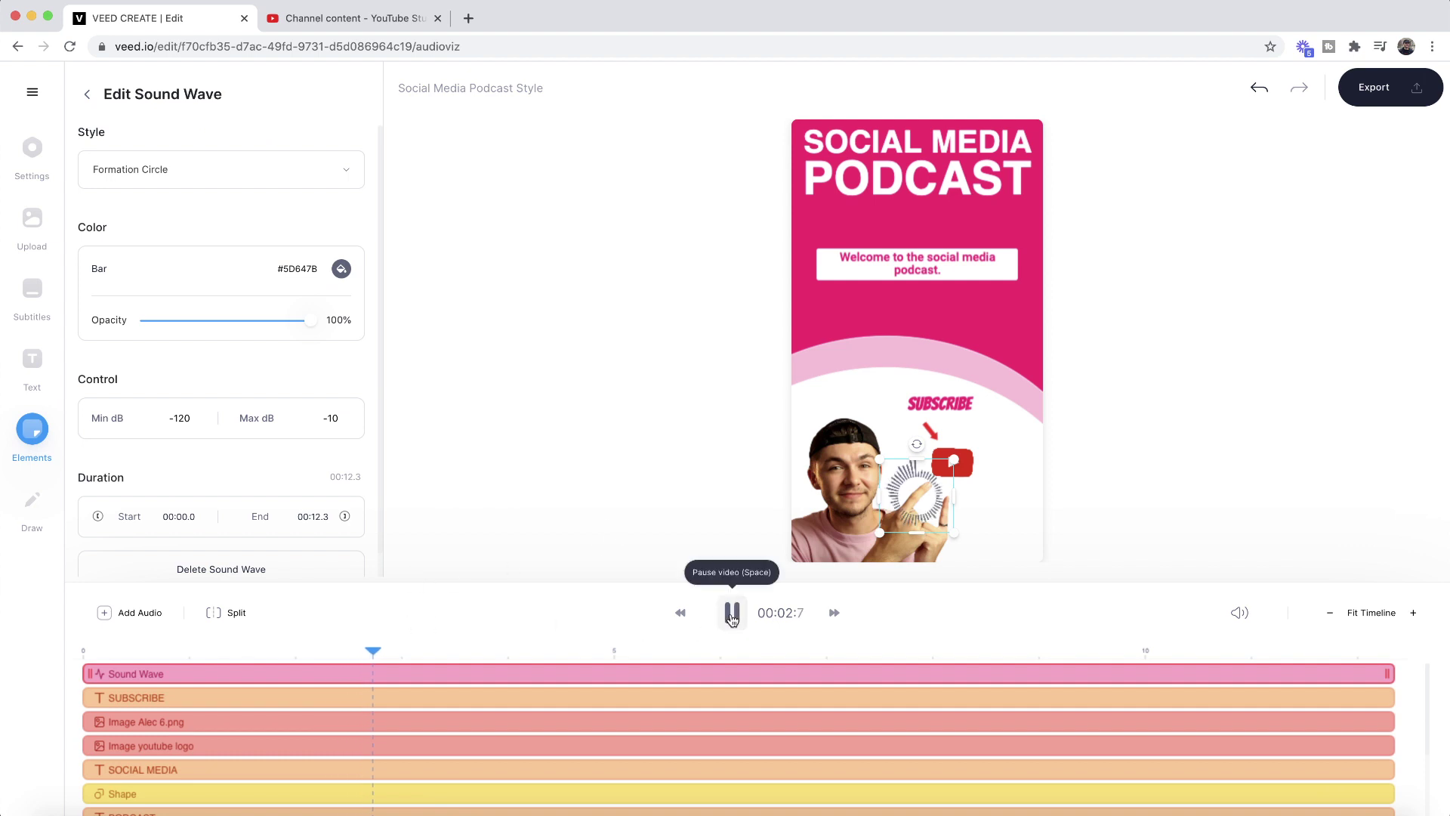
click(731, 615)
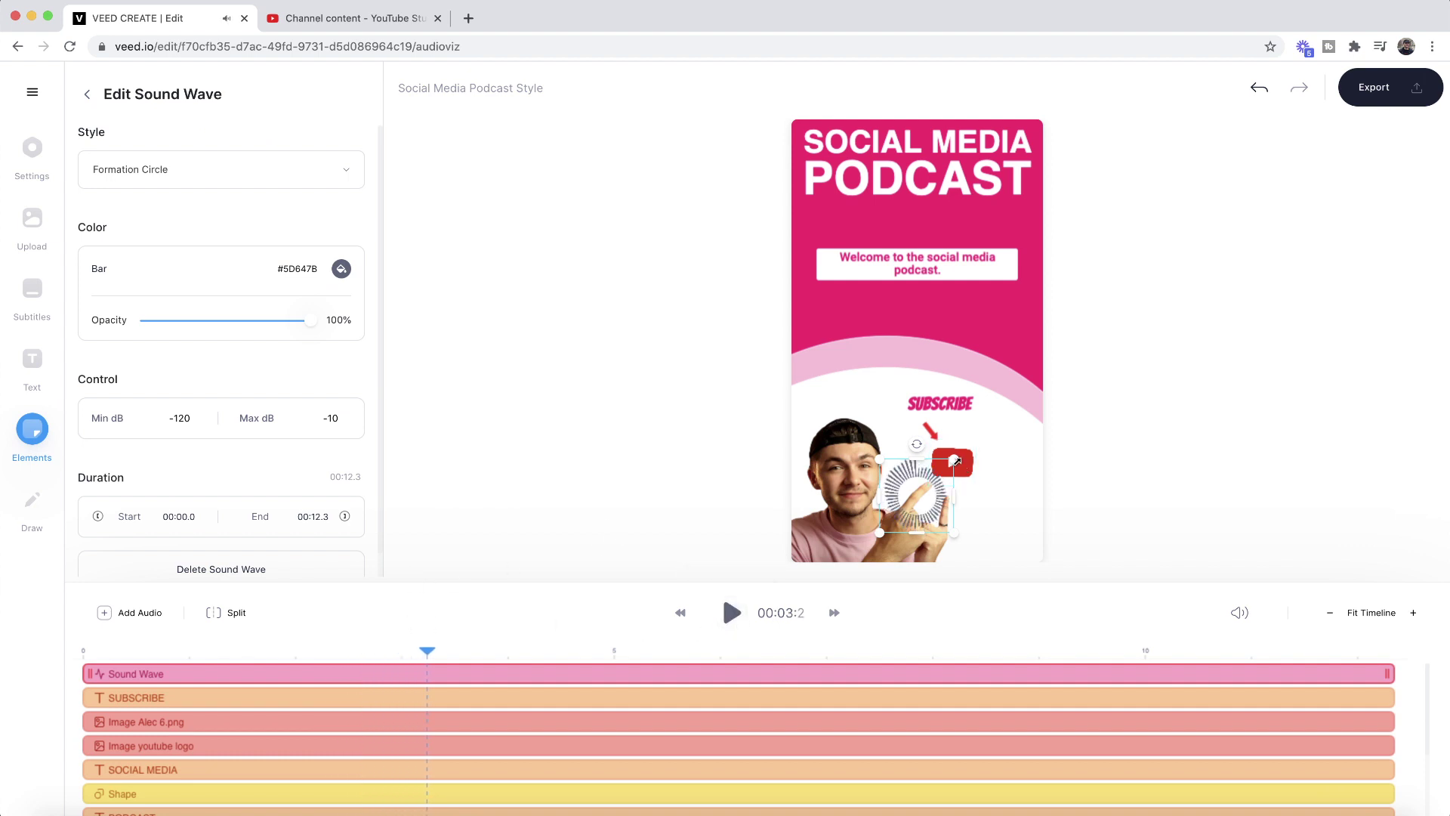
drag(955, 461, 1032, 385)
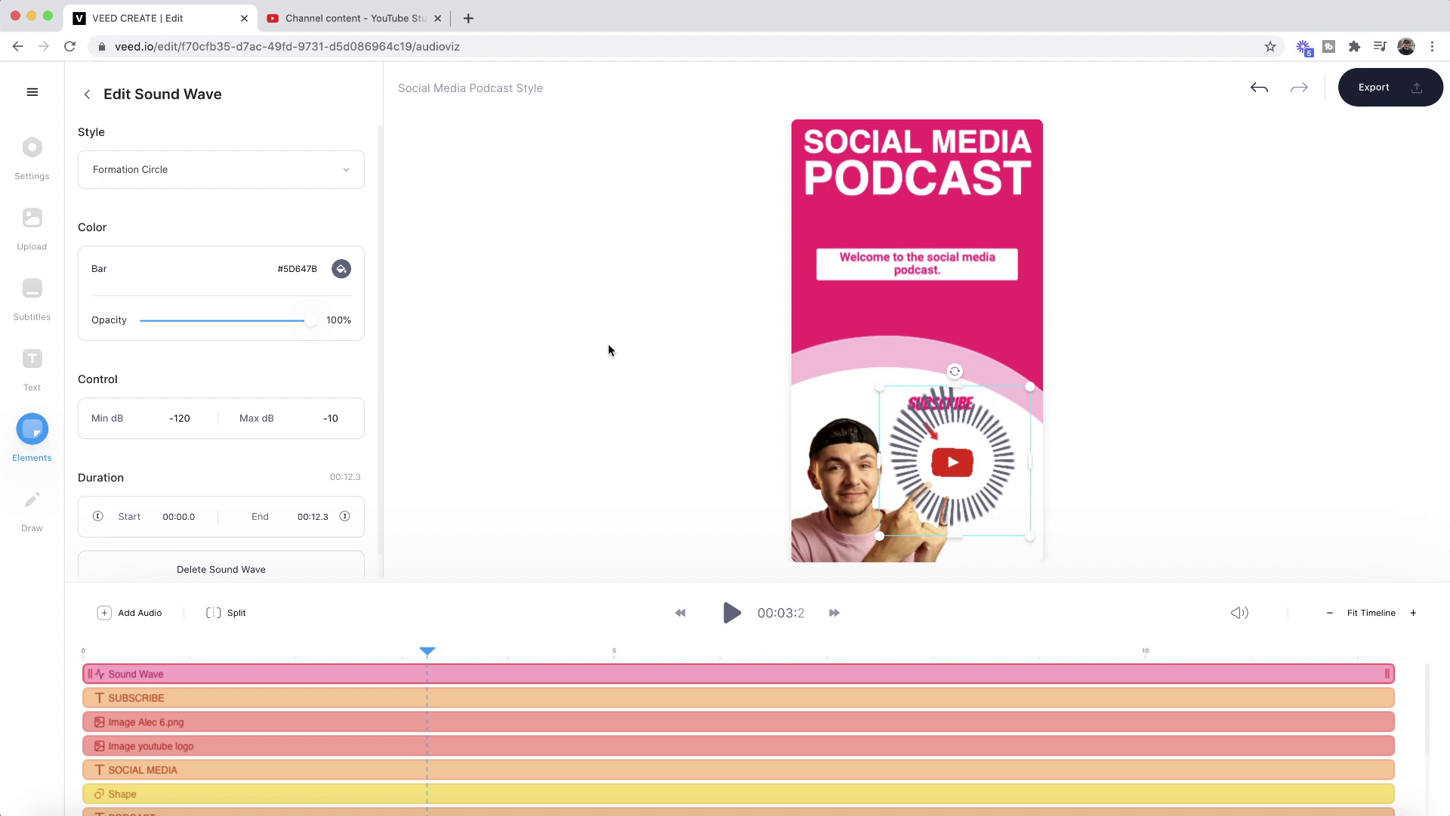
Step: Set the circular sound wave's bar colour to #FF006A and its opacity to 30%
click(340, 269)
click(263, 390)
click(447, 357)
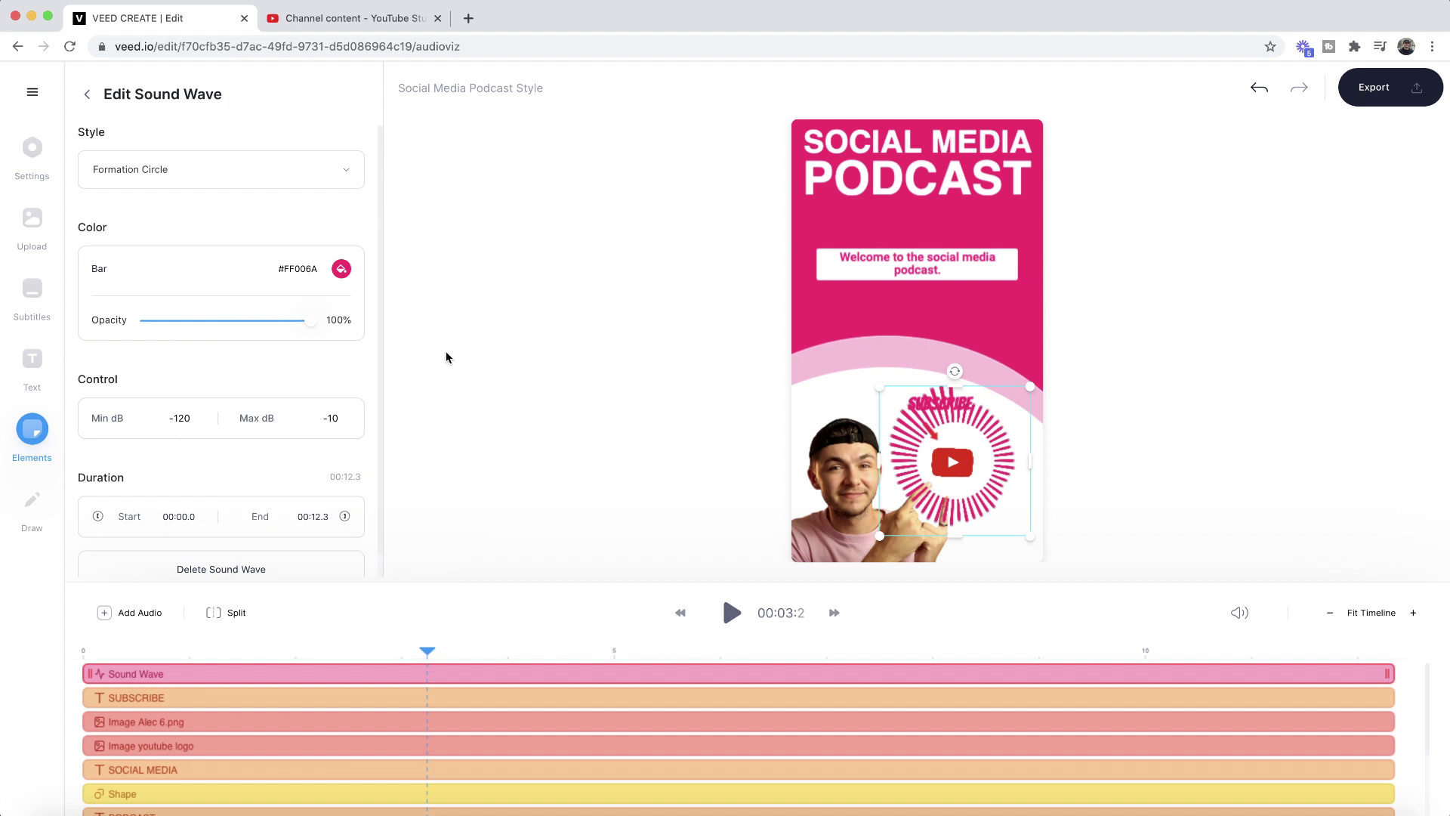
drag(310, 326, 197, 334)
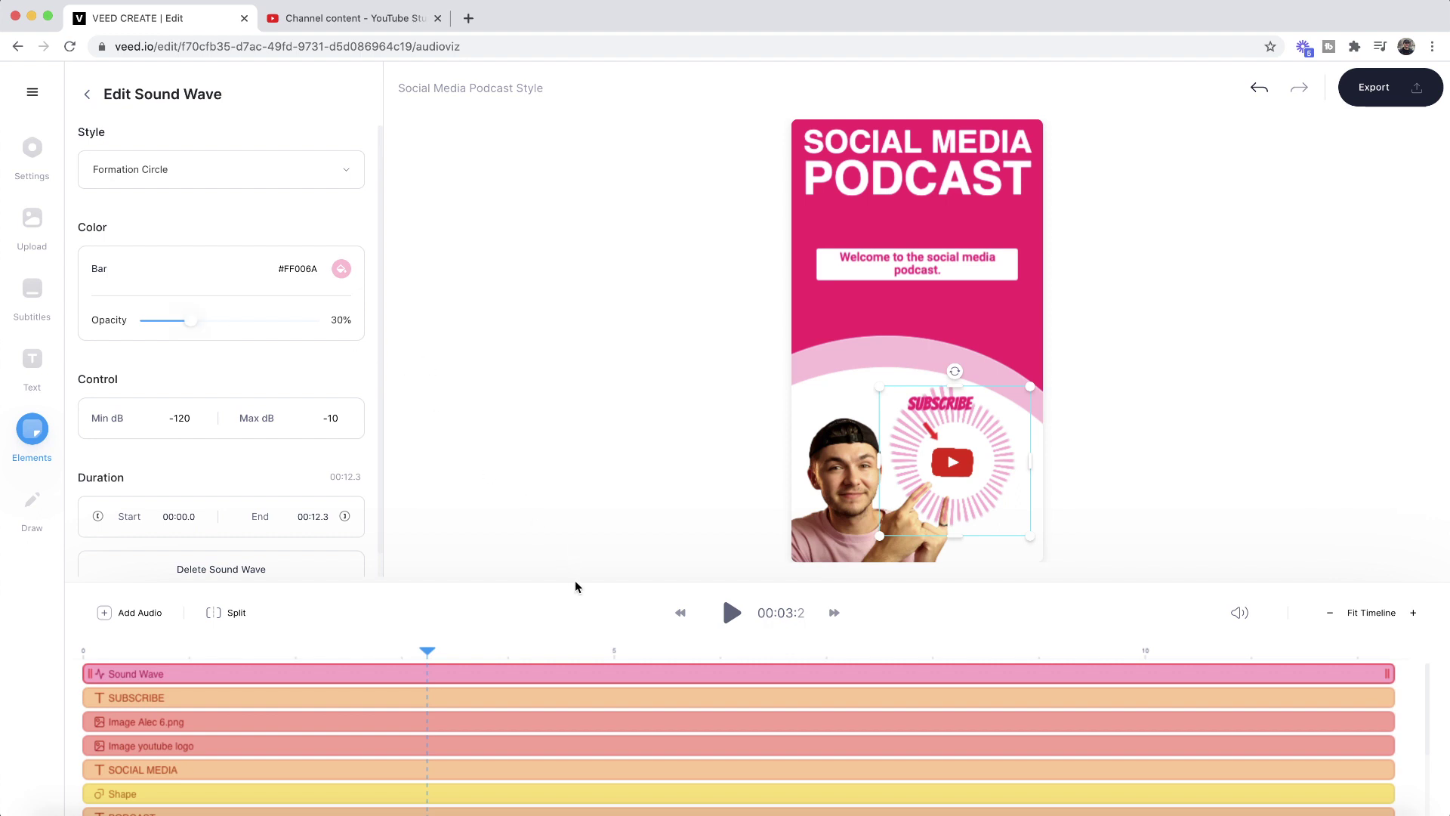
Step: Send the sound wave backward behind the portrait and YouTube logo until its layer sits directly below the PODCAST text
drag(585, 577, 586, 426)
right_click(913, 326)
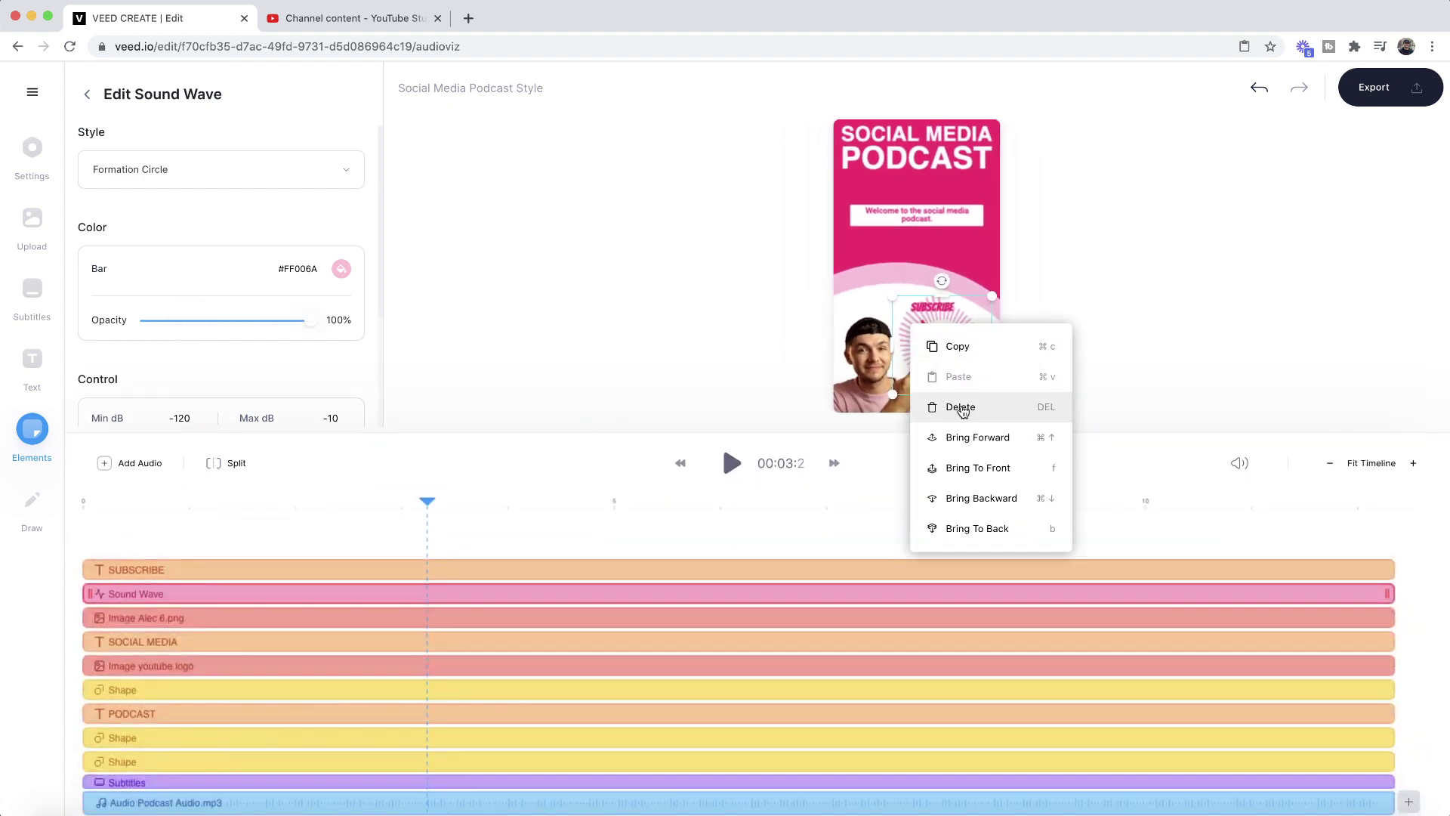
click(994, 496)
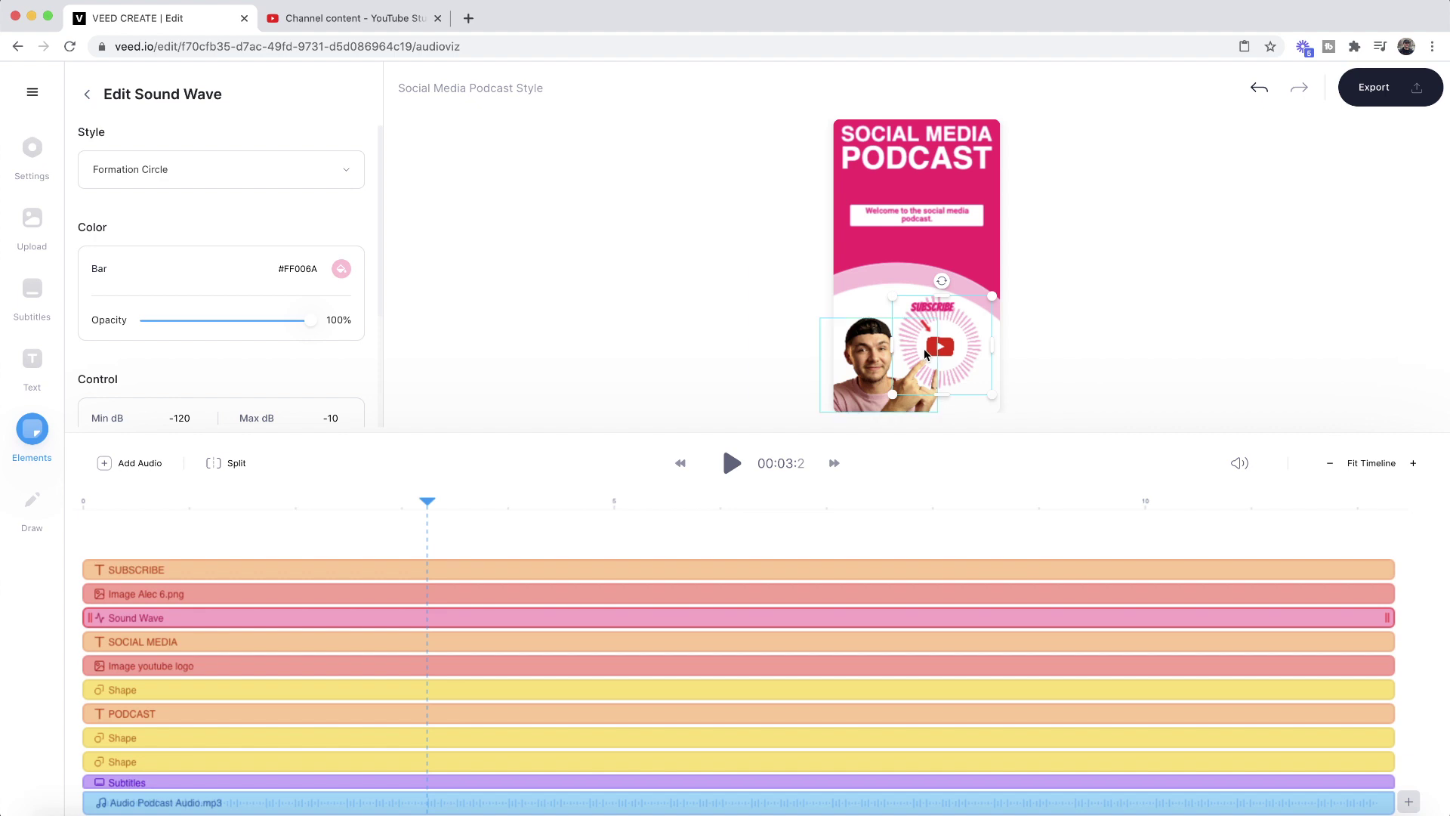
key(super+bracketleft)
key(super+bracketleft)
key(super+bracketleft)
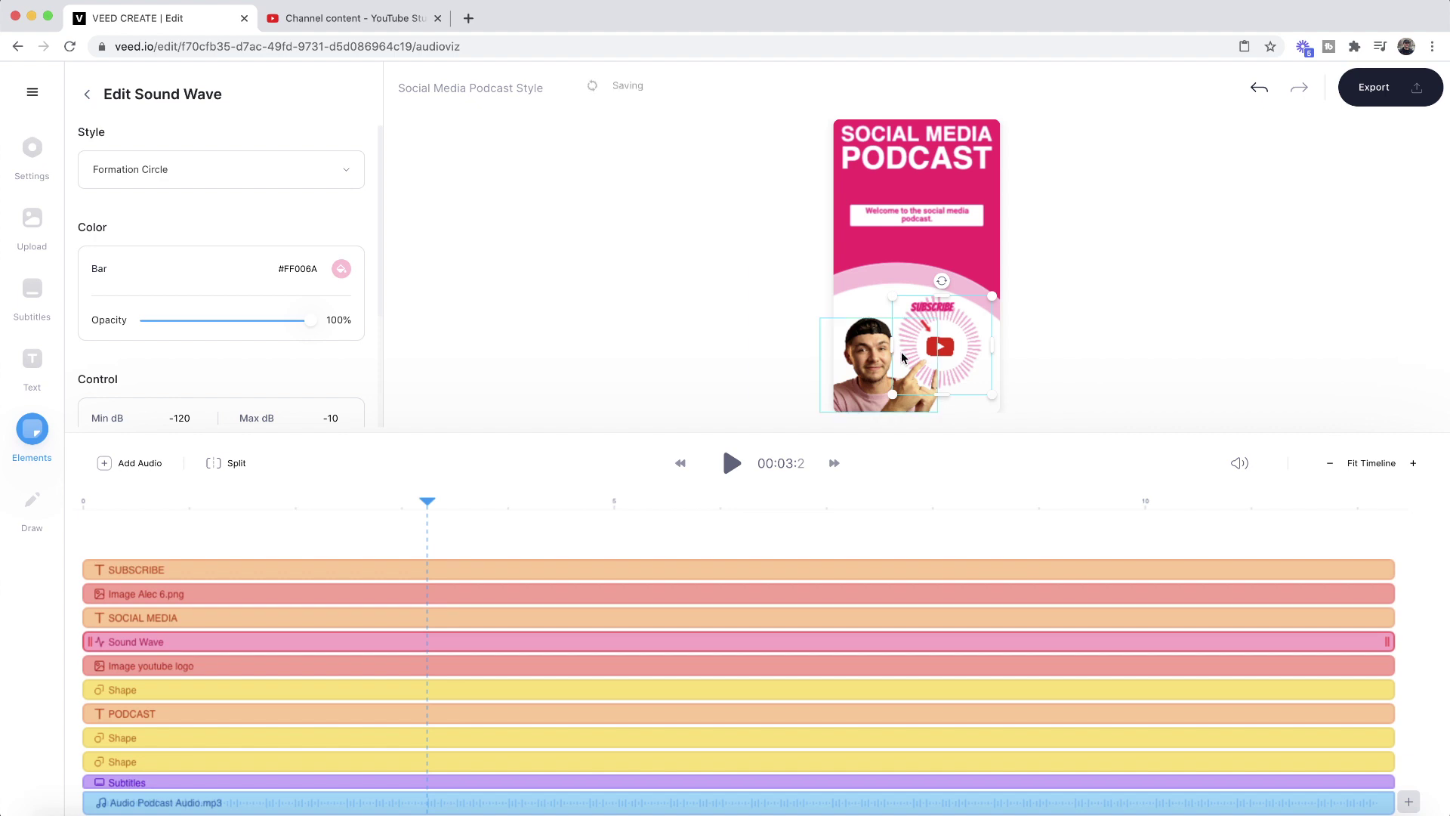
key(super+bracketleft)
key(super+bracketleft)
key(super+bracketright)
key(super+bracketright)
key(super+bracketleft)
key(super+bracketleft)
key(super+bracketright)
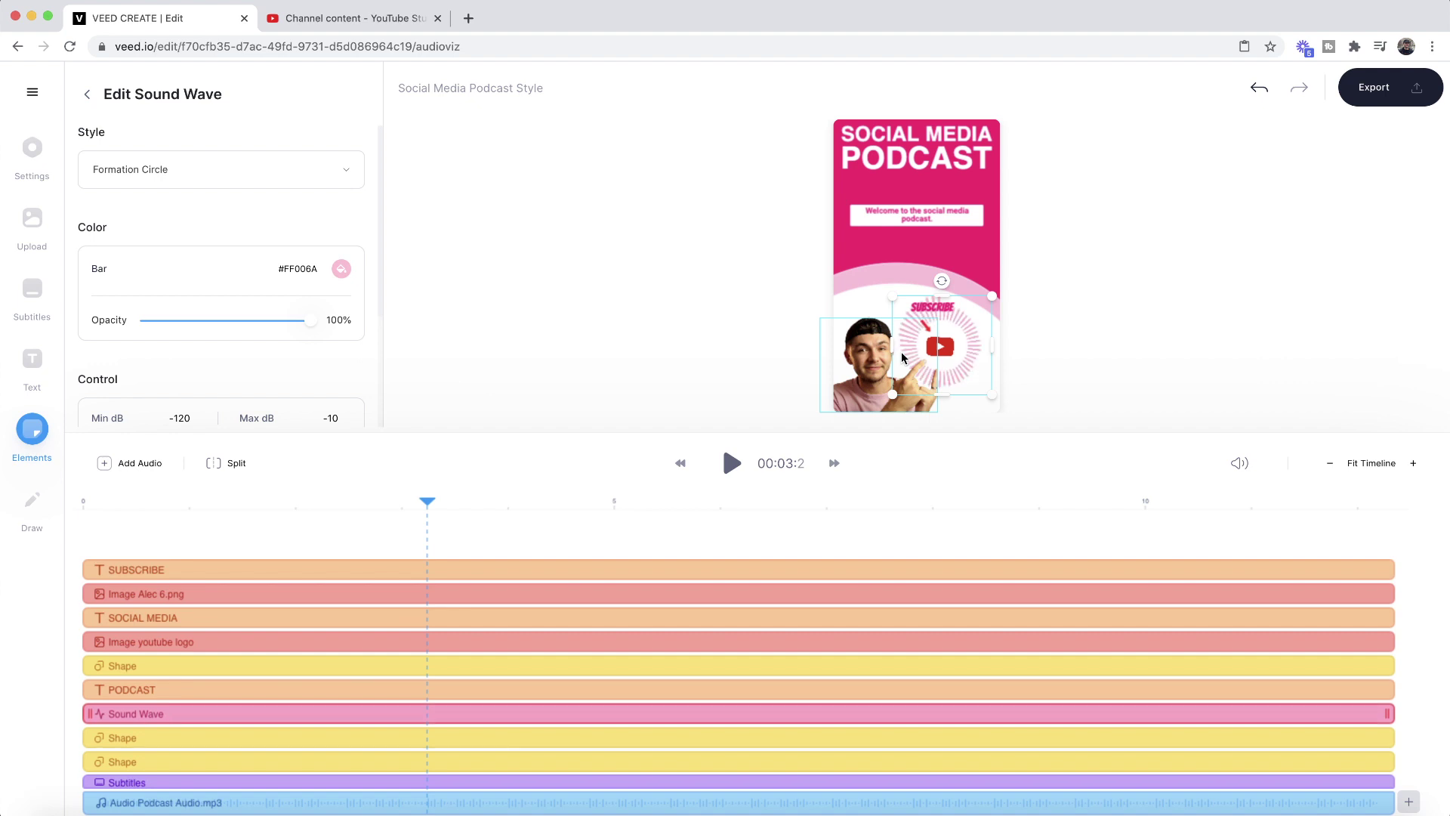
Step: Shrink the timeline, deselect the sound wave, and play the video briefly to check it behind the portrait
drag(711, 434, 690, 559)
click(672, 485)
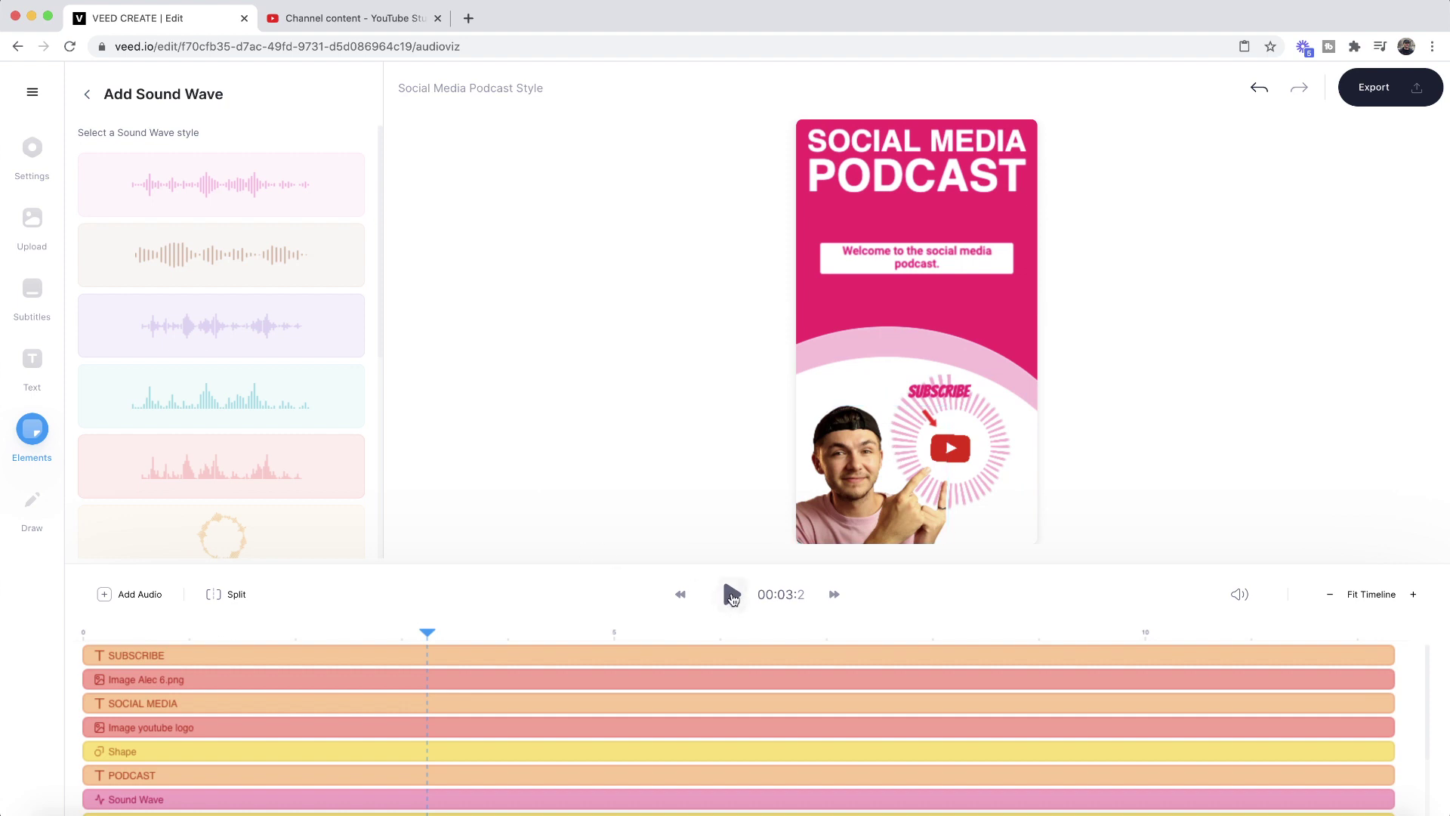
click(732, 597)
click(733, 595)
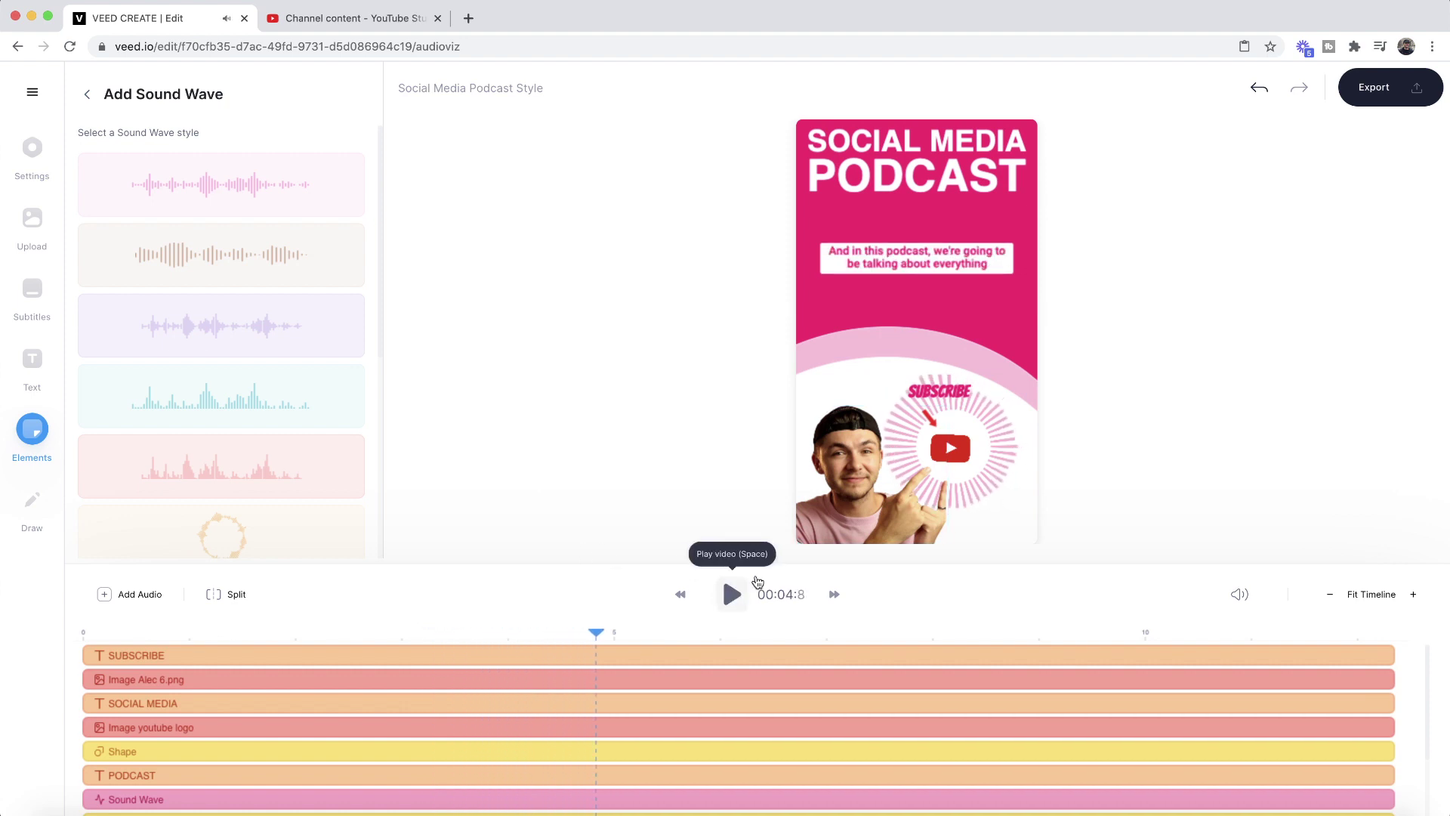
Step: Select the circular sound wave, set its Max dB to -115, and preview the effect
click(1011, 448)
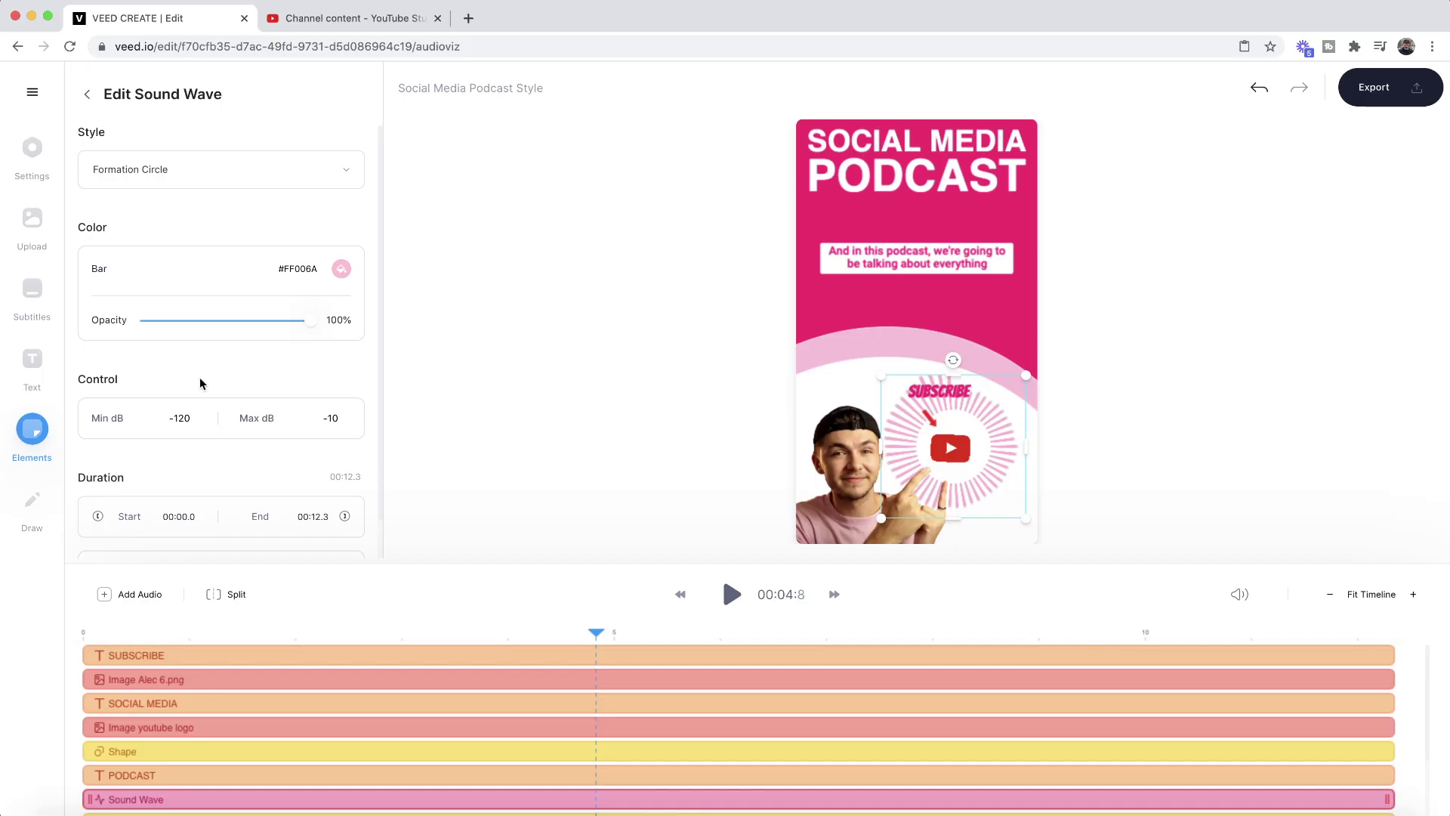
scroll(201, 385, down, 1)
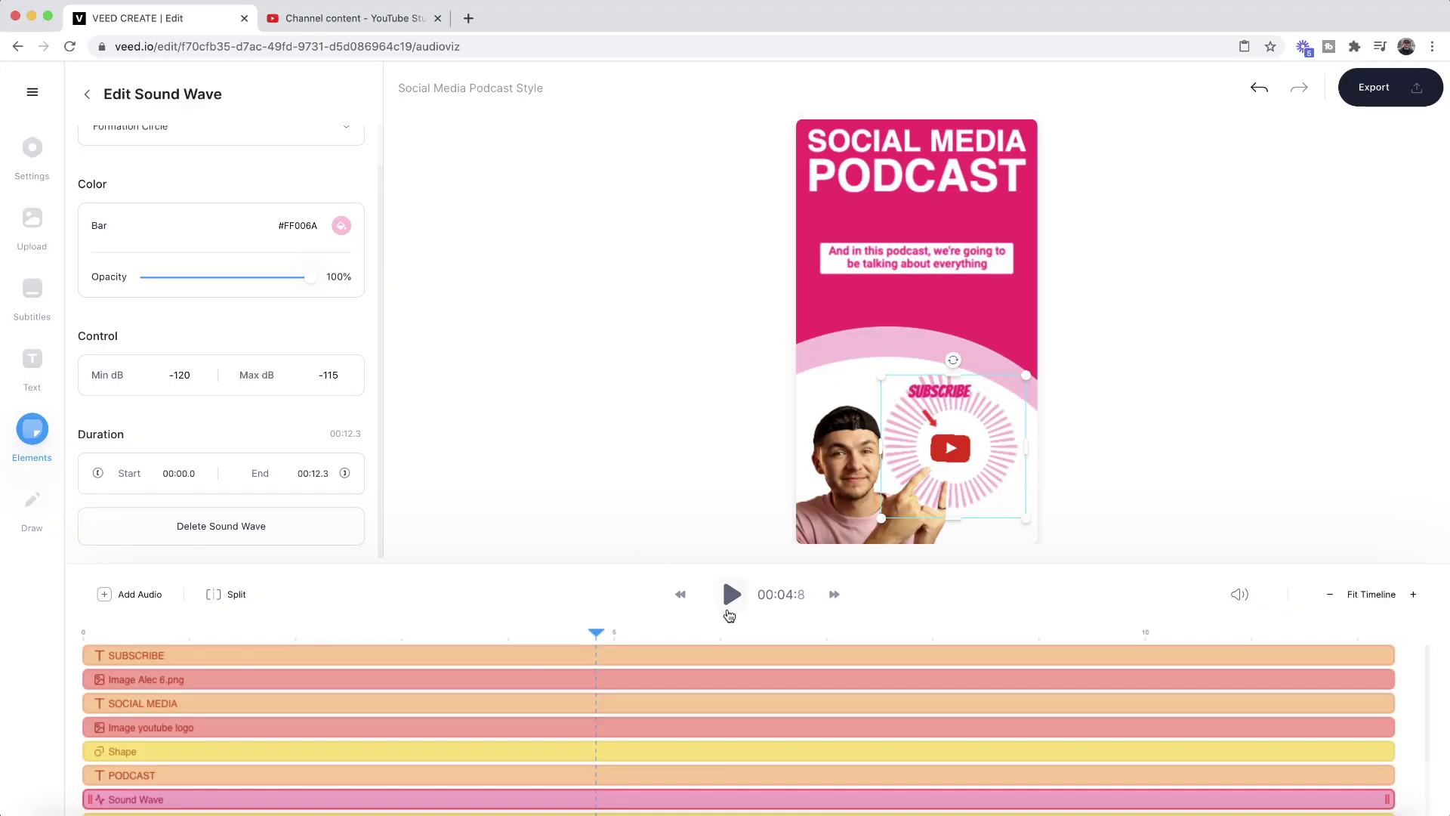
click(731, 596)
click(731, 597)
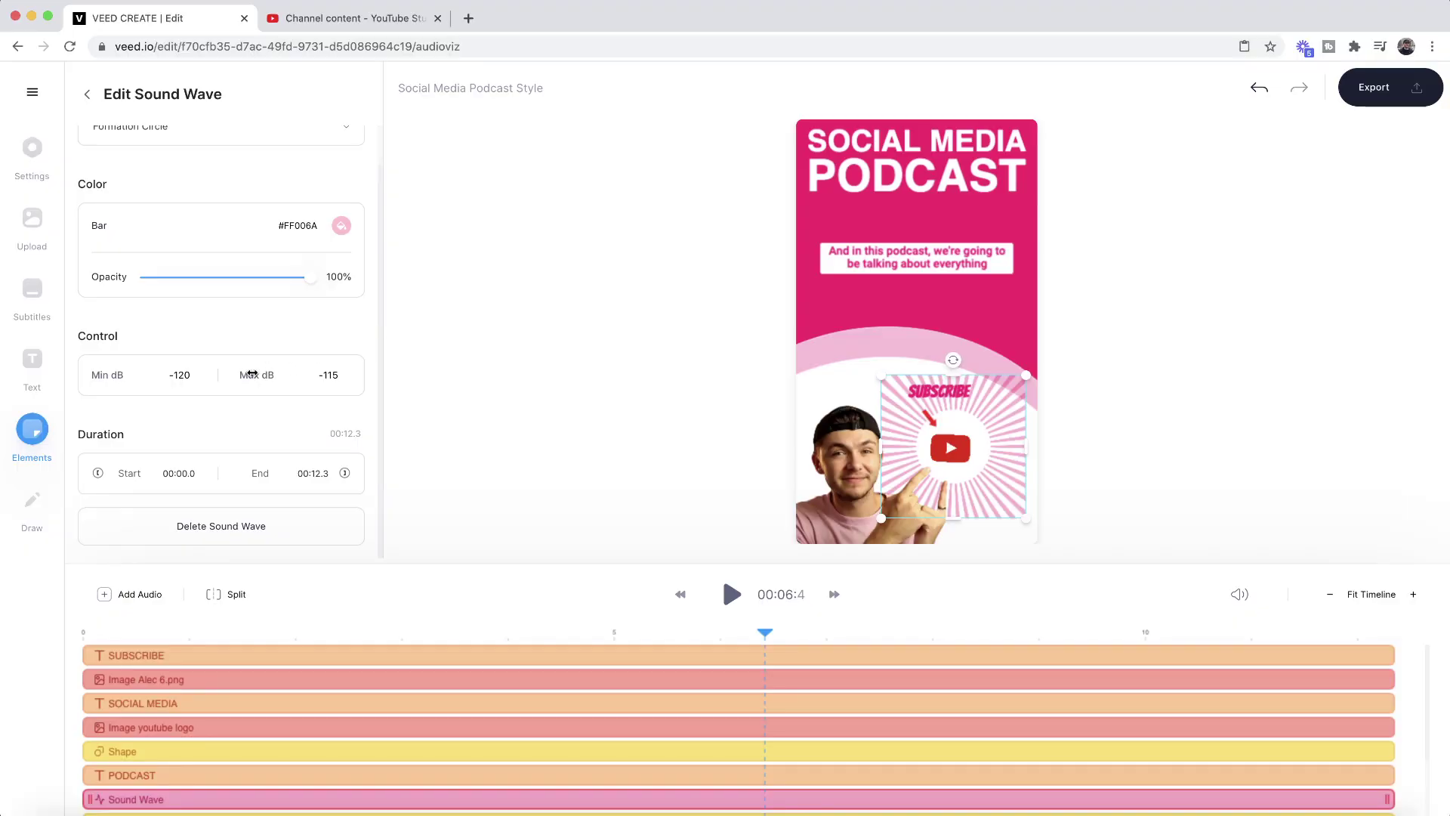
Step: Set the sound wave's Max dB to 45 and preview the animation
drag(251, 373, 273, 370)
click(733, 594)
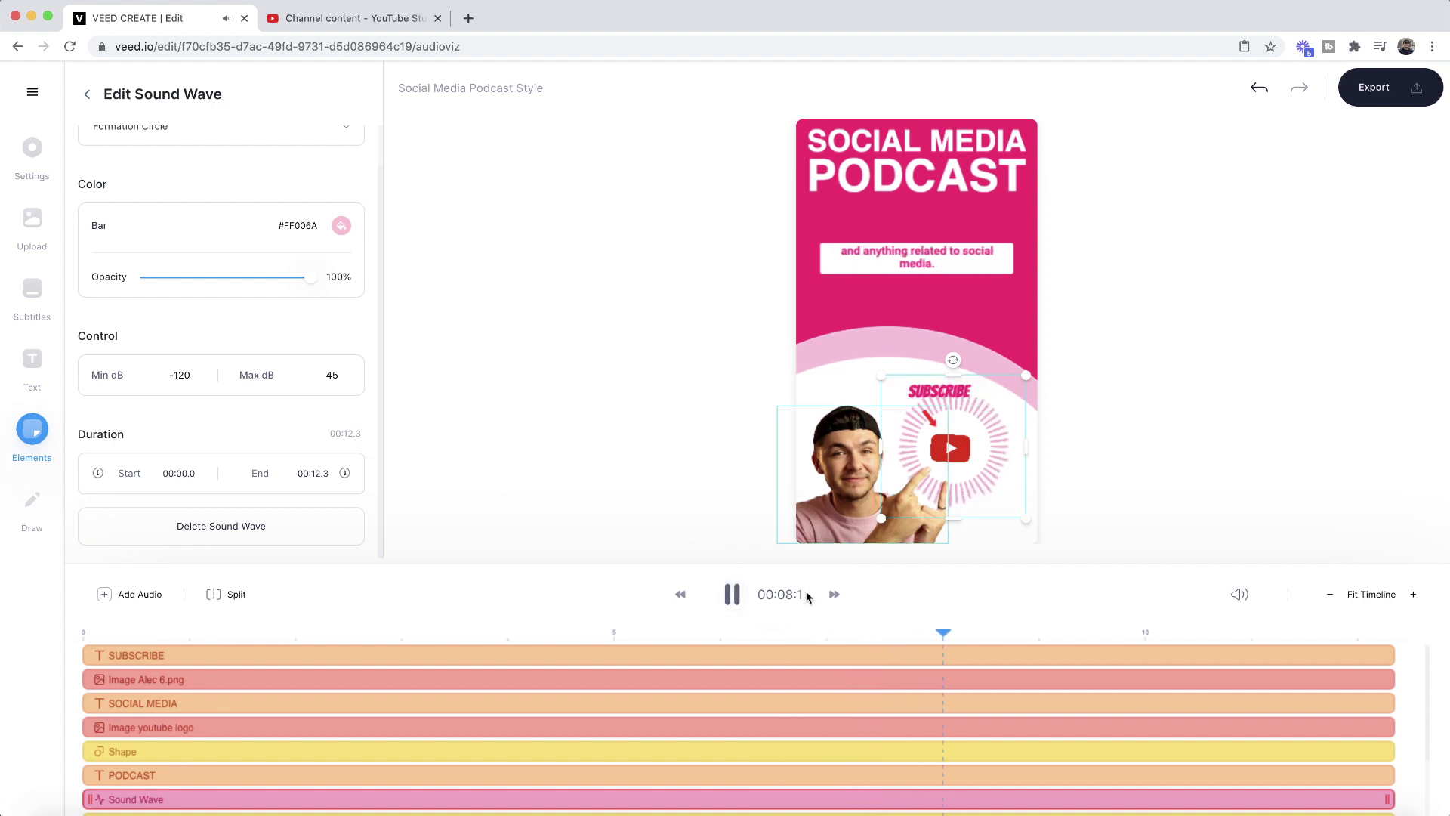
click(728, 600)
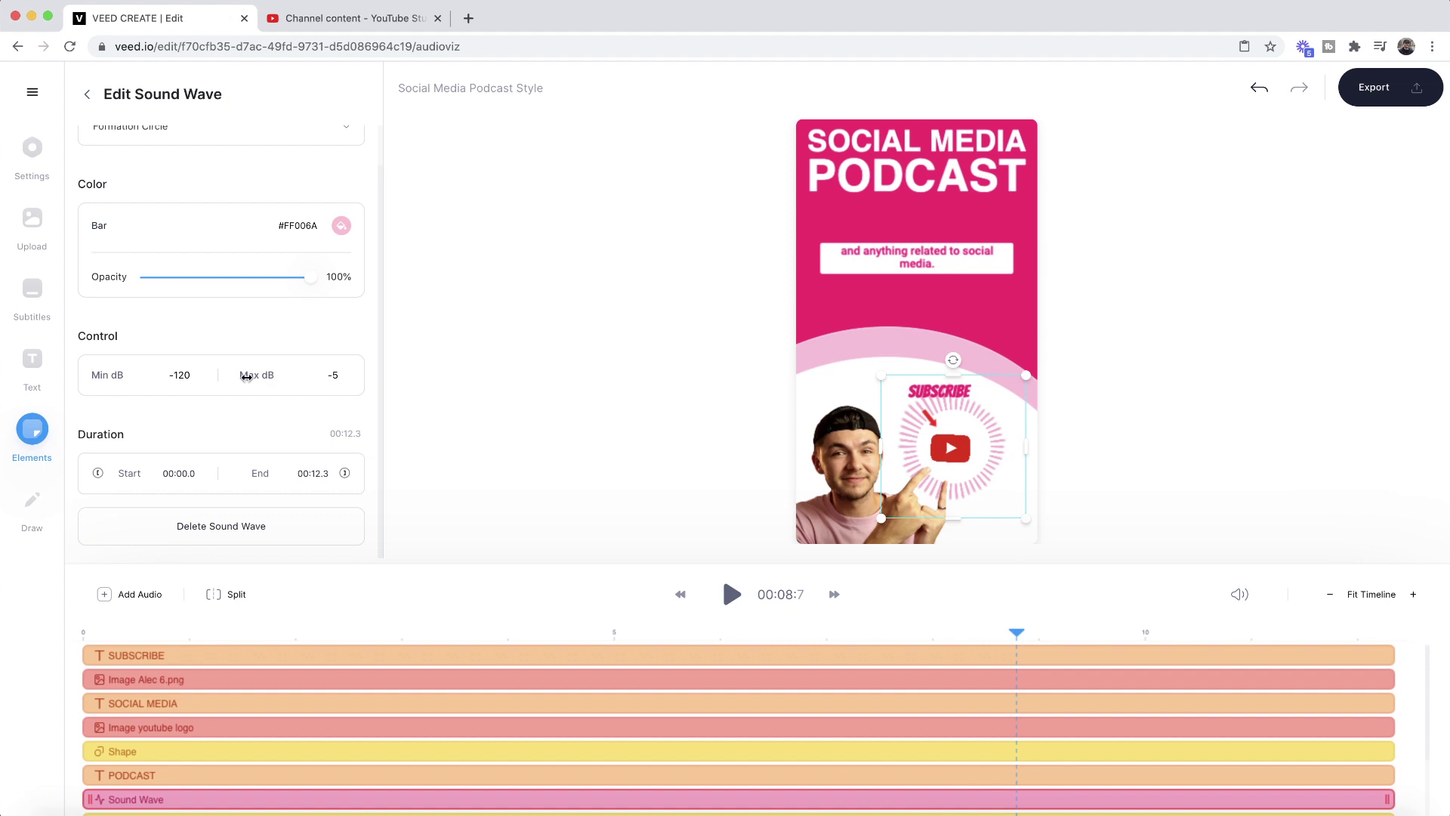
Step: Play the video to preview the circular sound wave around the YouTube logo
click(731, 595)
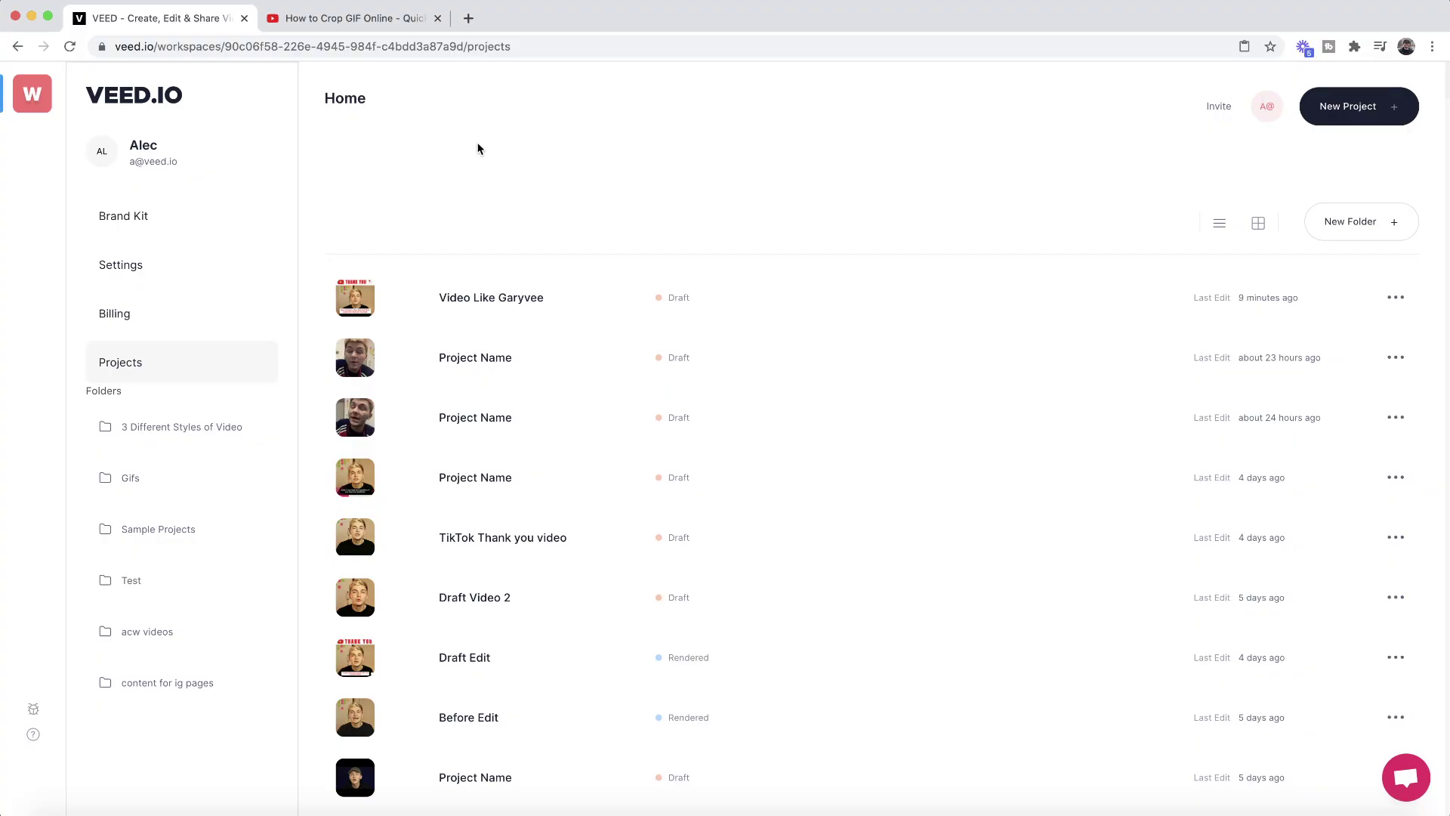
Step: Create a new project and copy the link of the YouTube video "How to Crop GIF Online - Quick & Easy"
click(1334, 108)
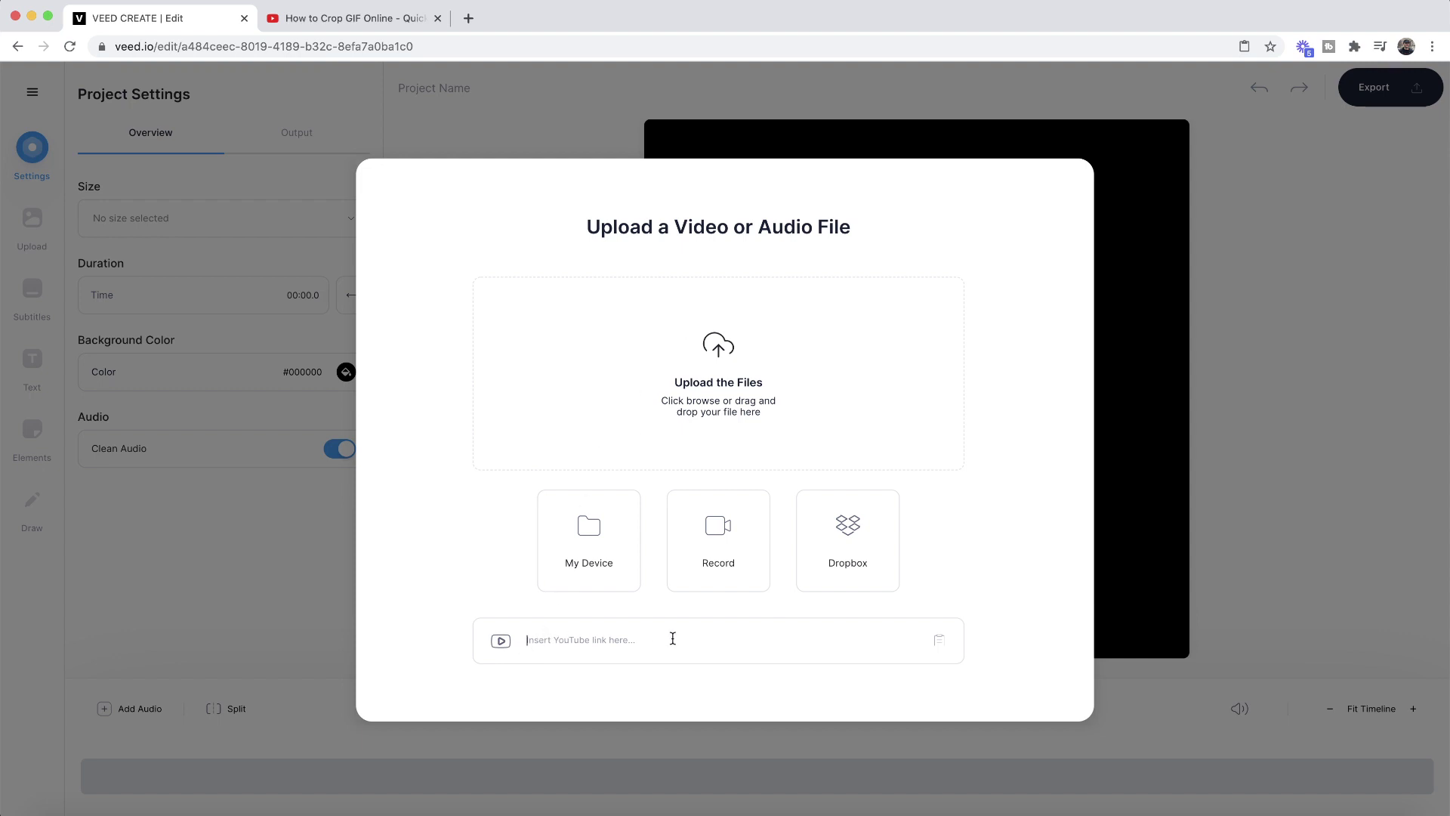
click(375, 31)
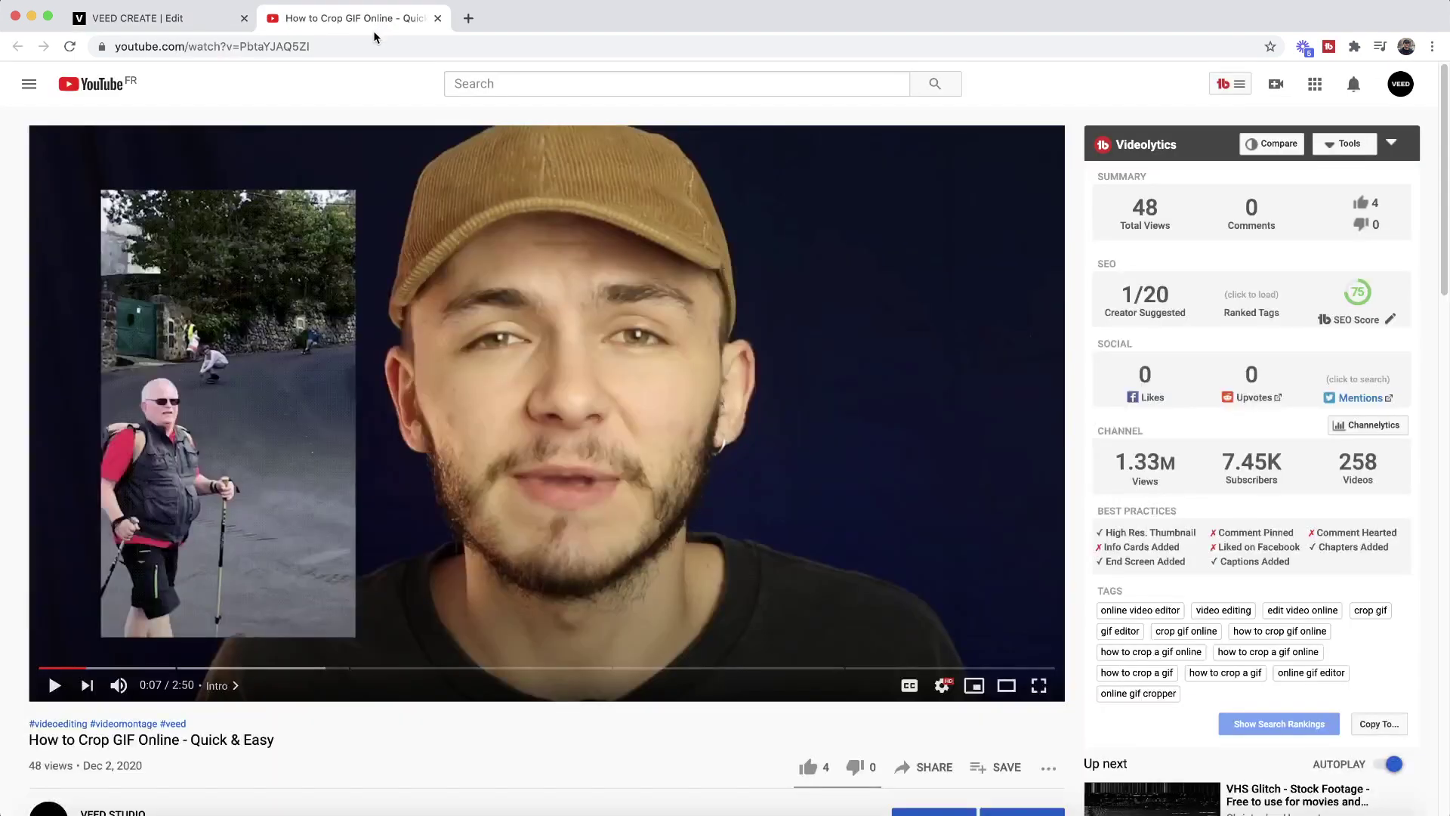
click(298, 46)
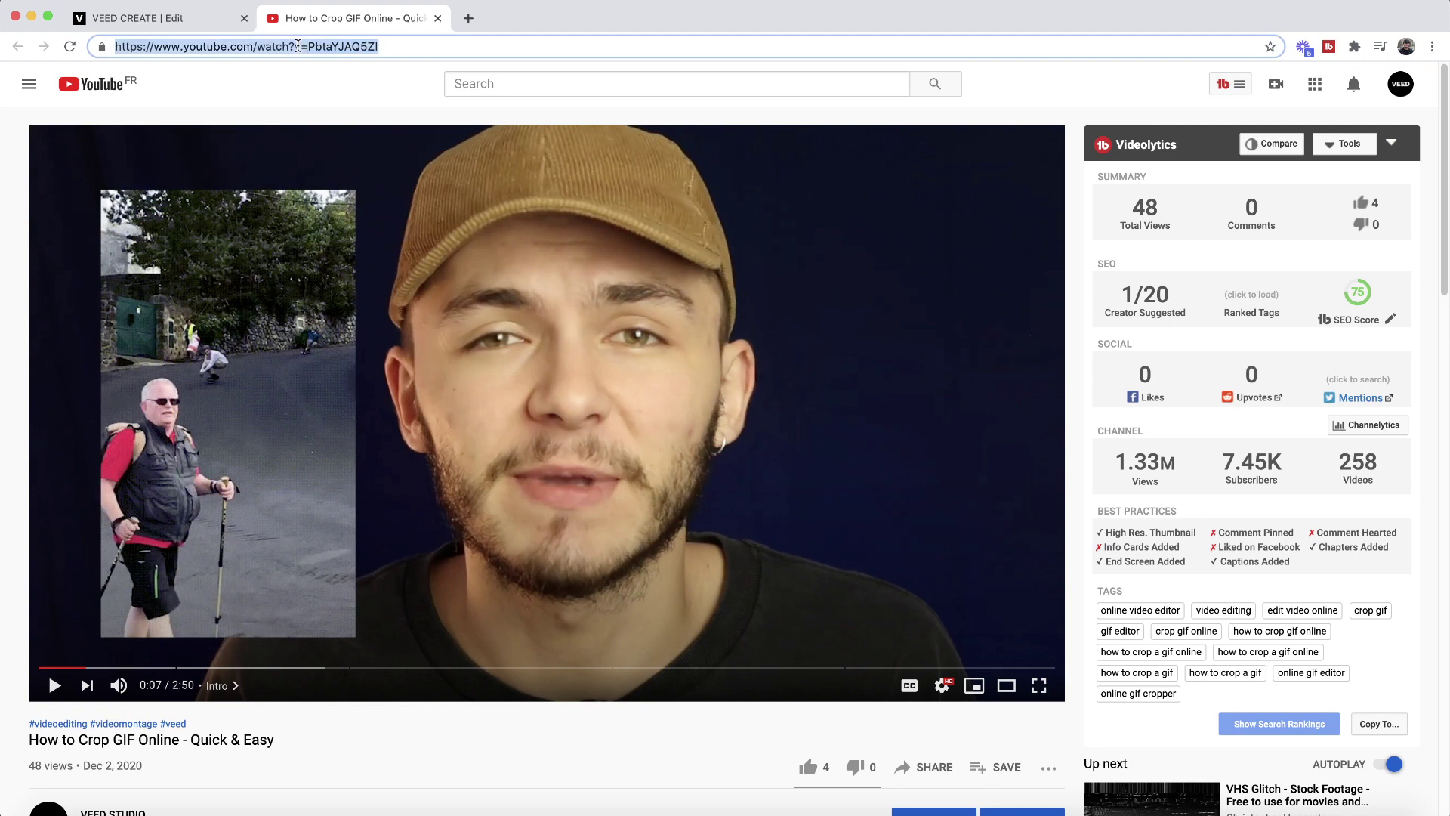
scroll(876, 661, down, 2)
click(916, 662)
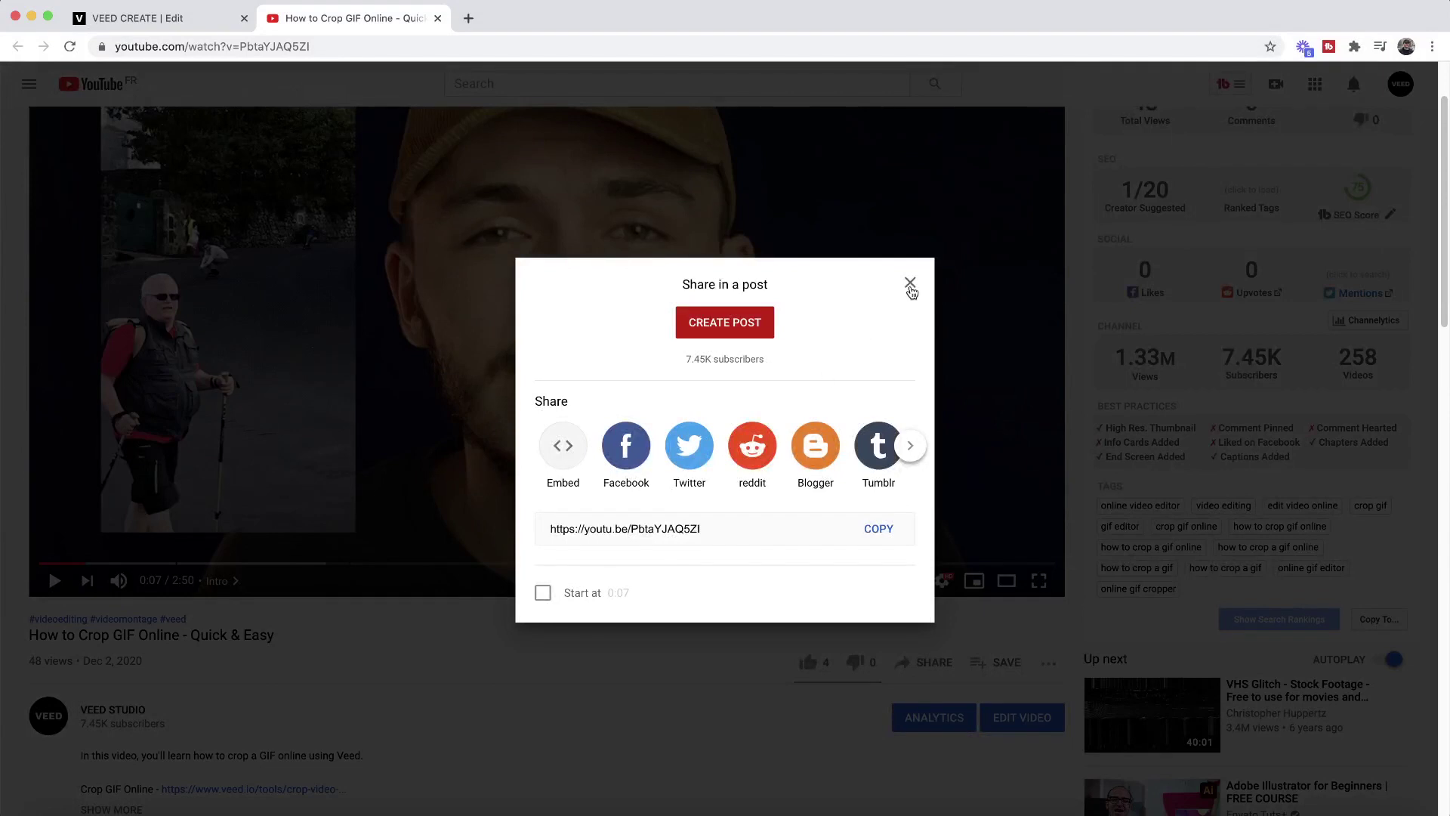
click(910, 282)
click(232, 44)
key(super+a)
key(super+c)
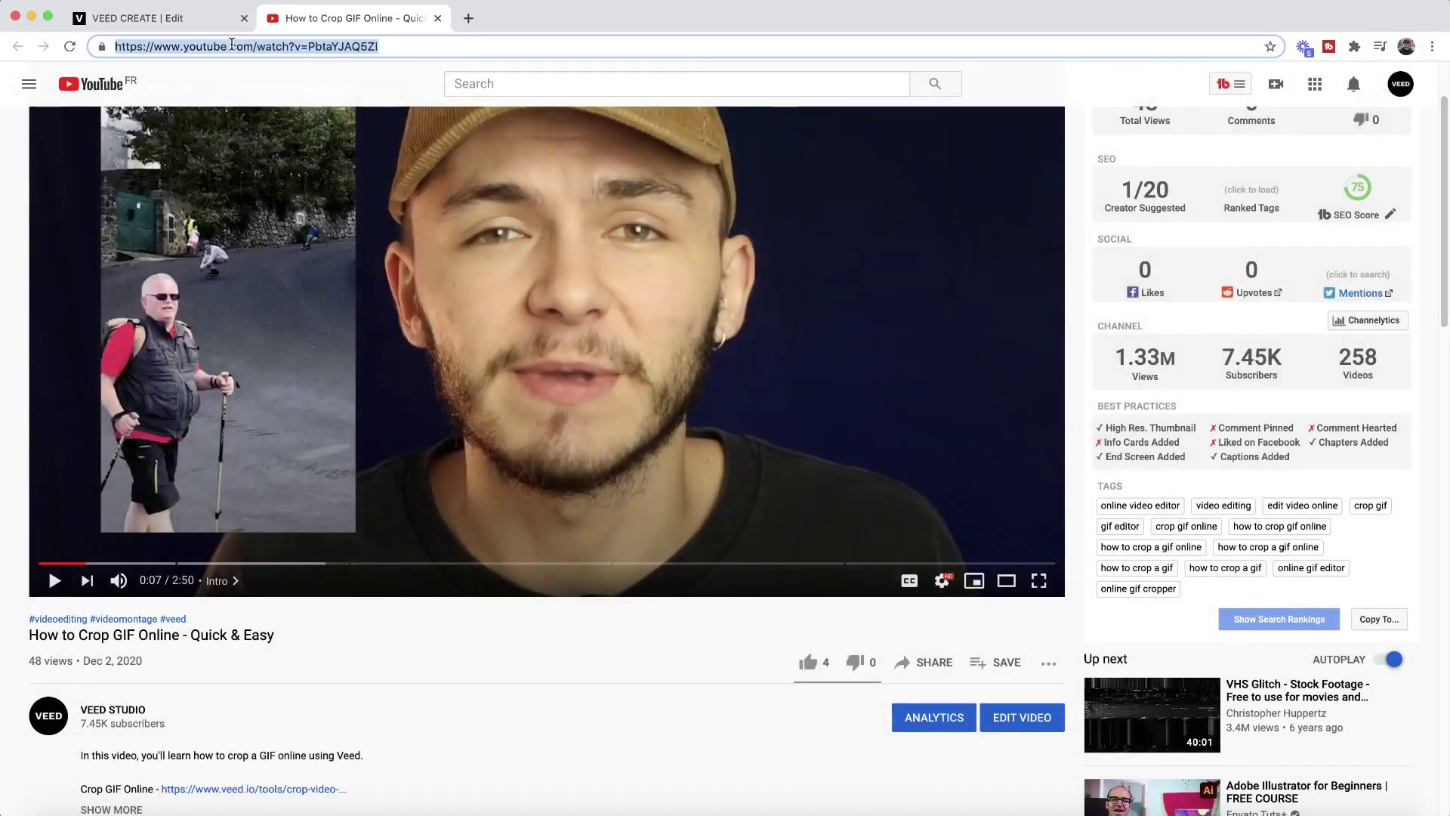
Step: Import the YouTube video into the new VEED project using the copied link
click(203, 25)
click(659, 627)
key(super+v)
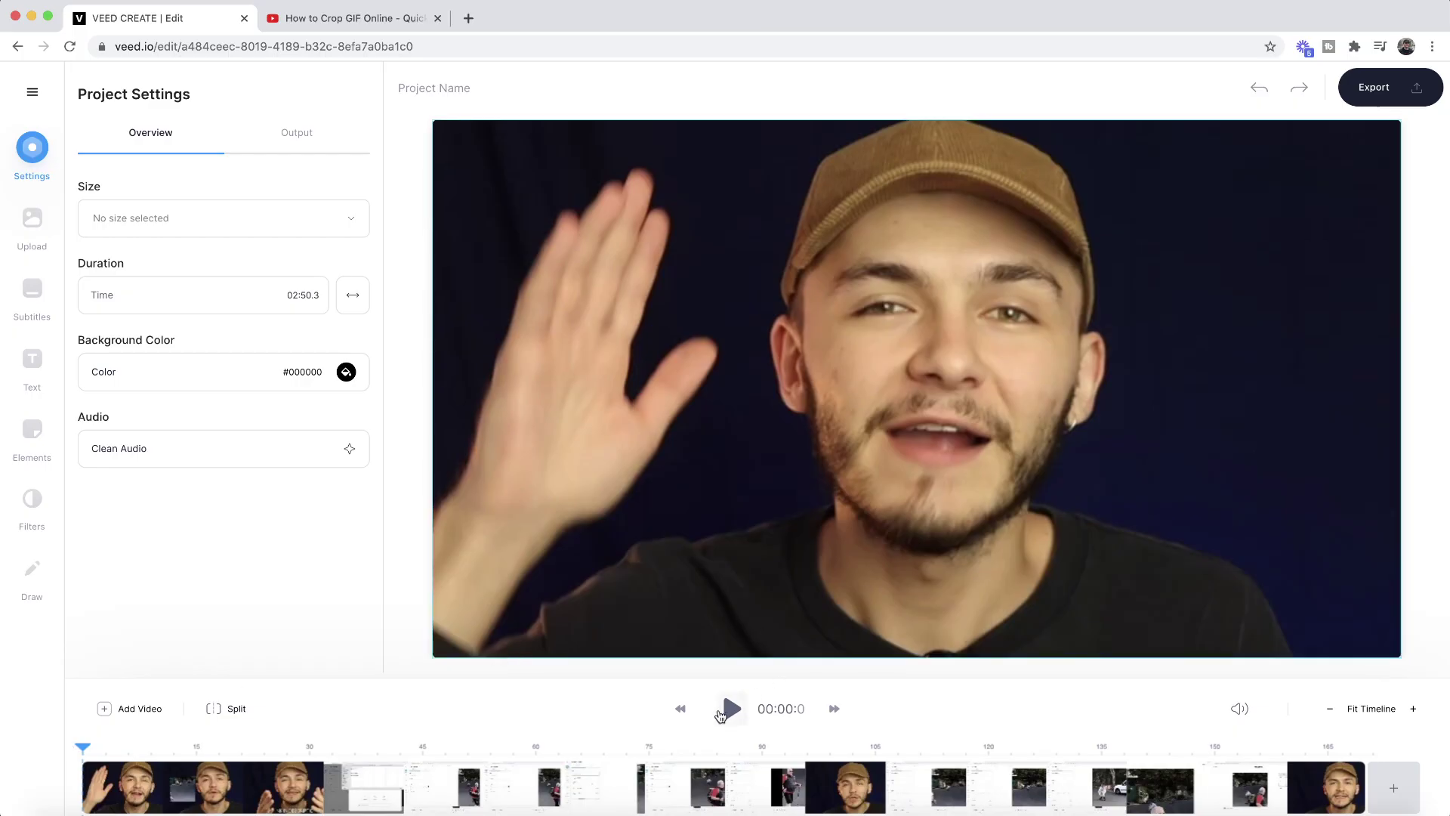
Step: Play the start of the imported video and split it at about 4.9 seconds, on the title card
click(722, 714)
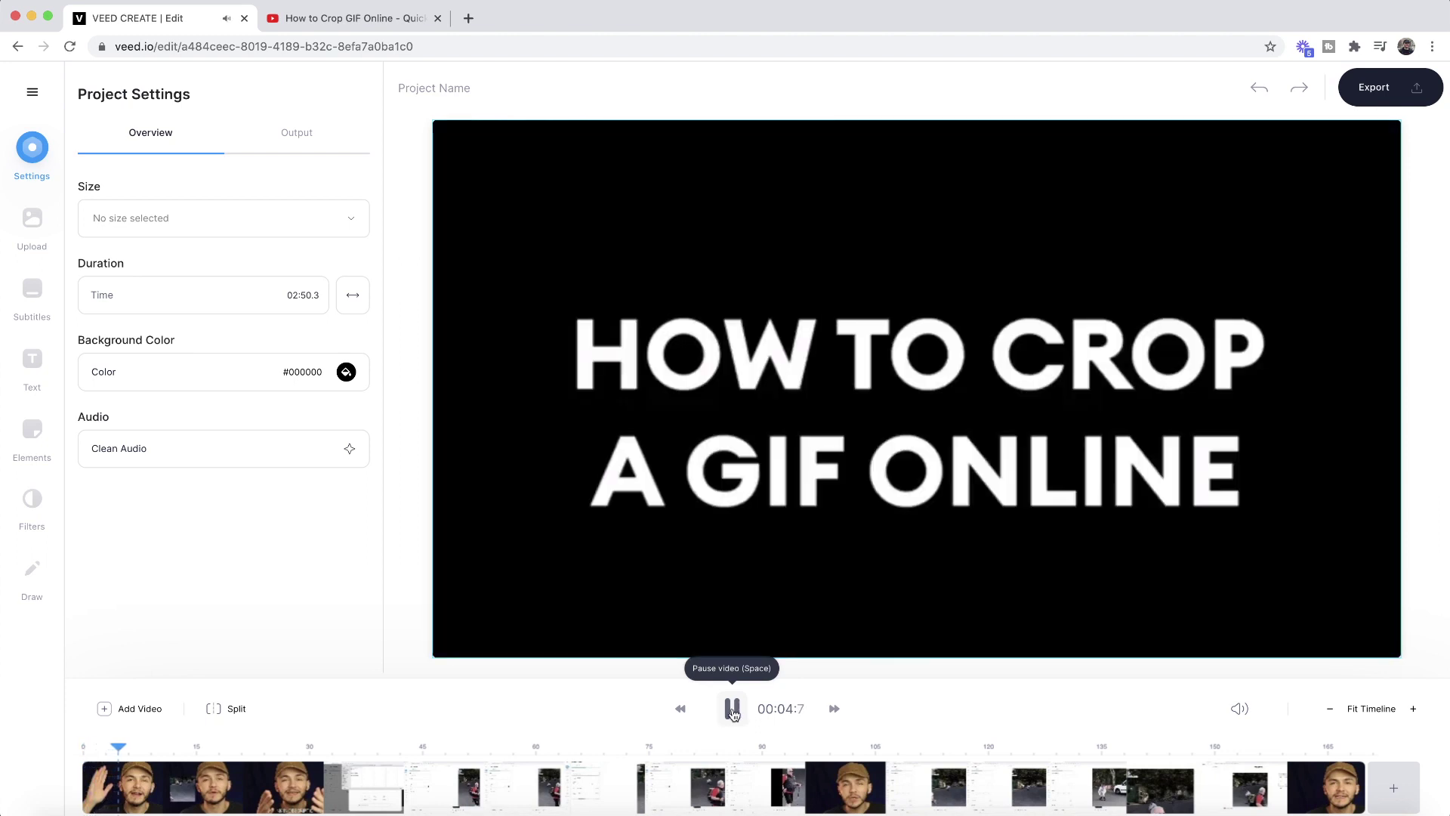
click(732, 713)
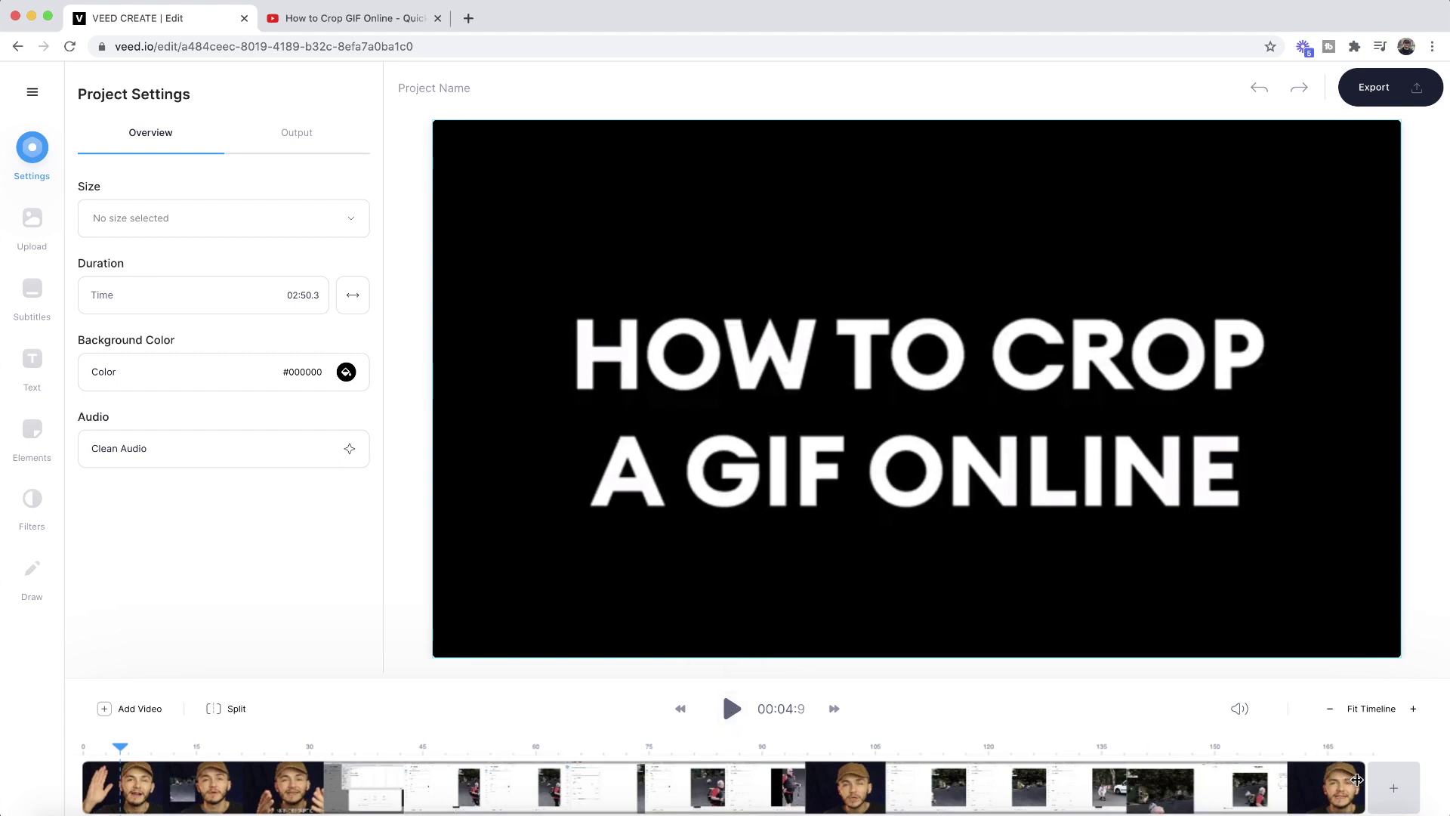
click(249, 707)
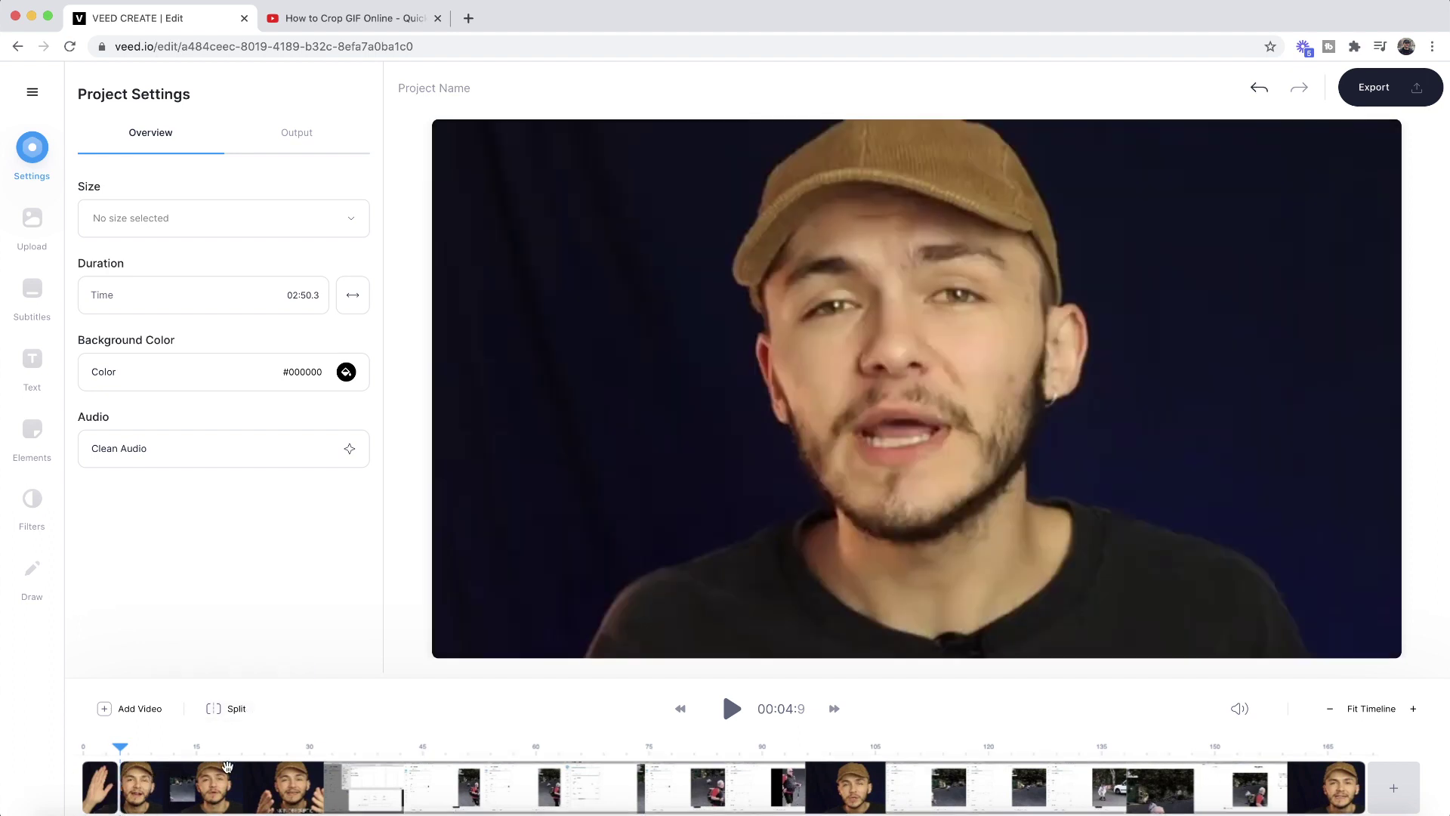
Step: Split the long remaining part of the video at 01:18 and 01:28
right_click(421, 781)
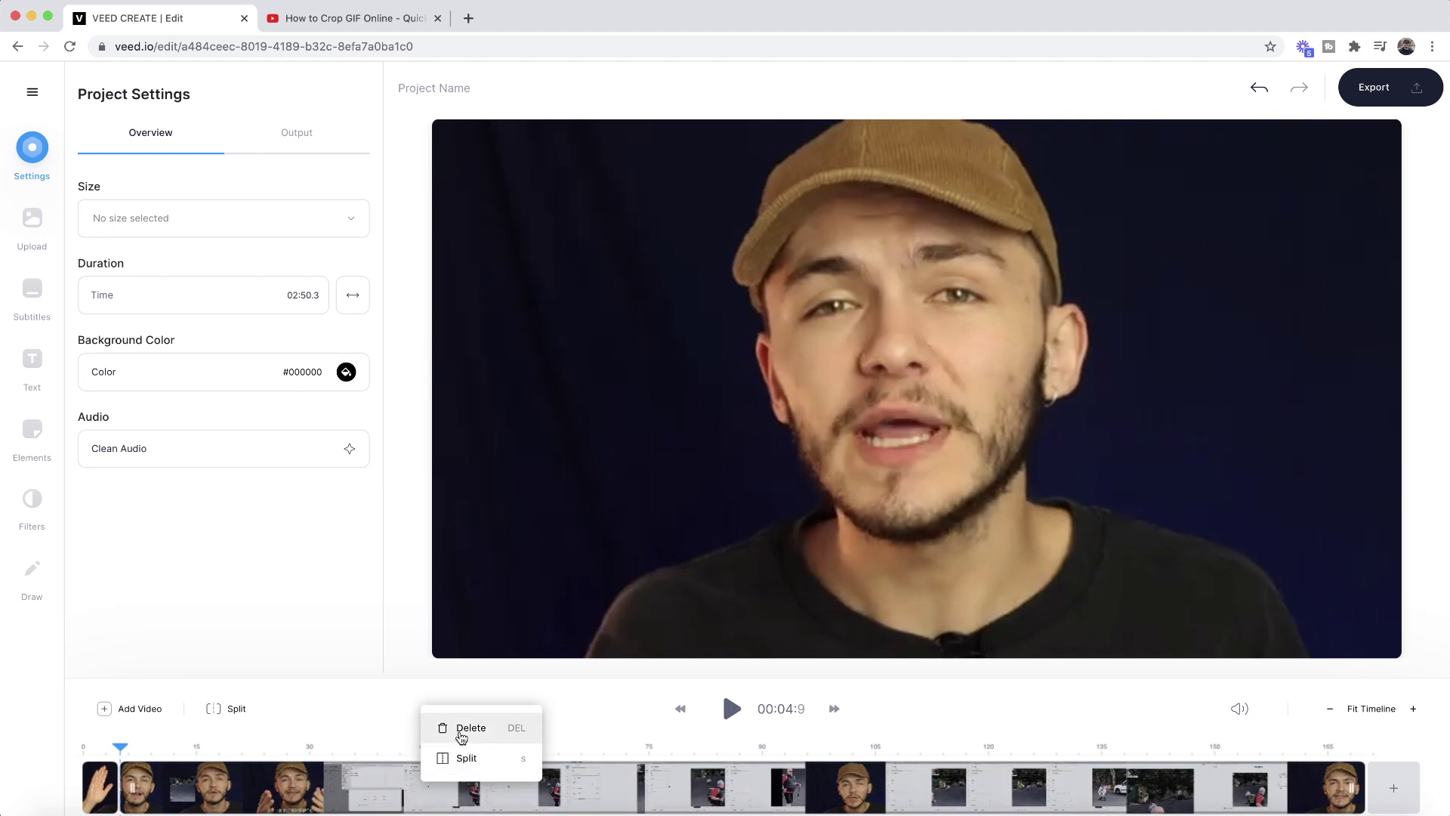
click(302, 737)
click(671, 752)
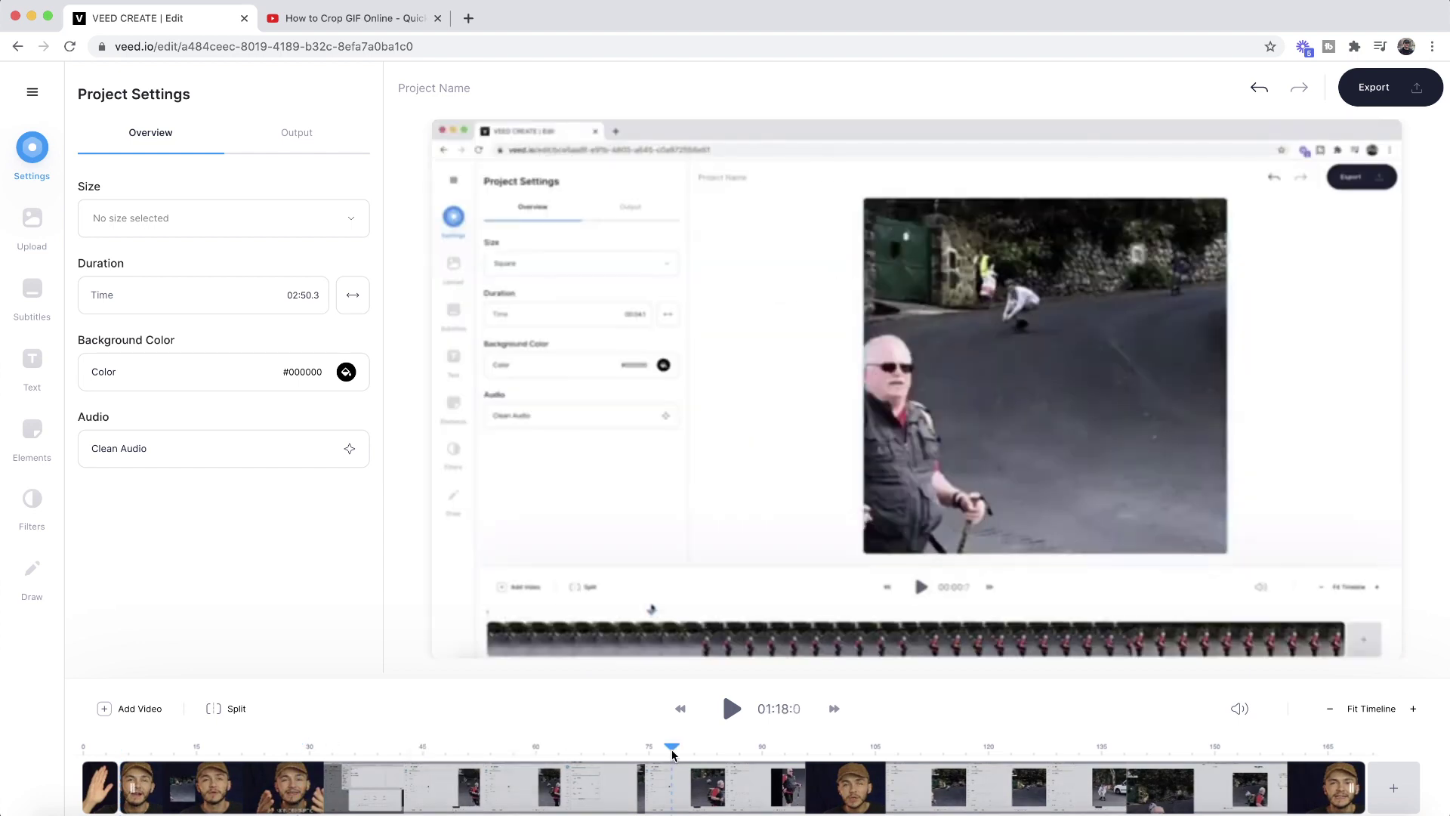
click(224, 708)
click(745, 749)
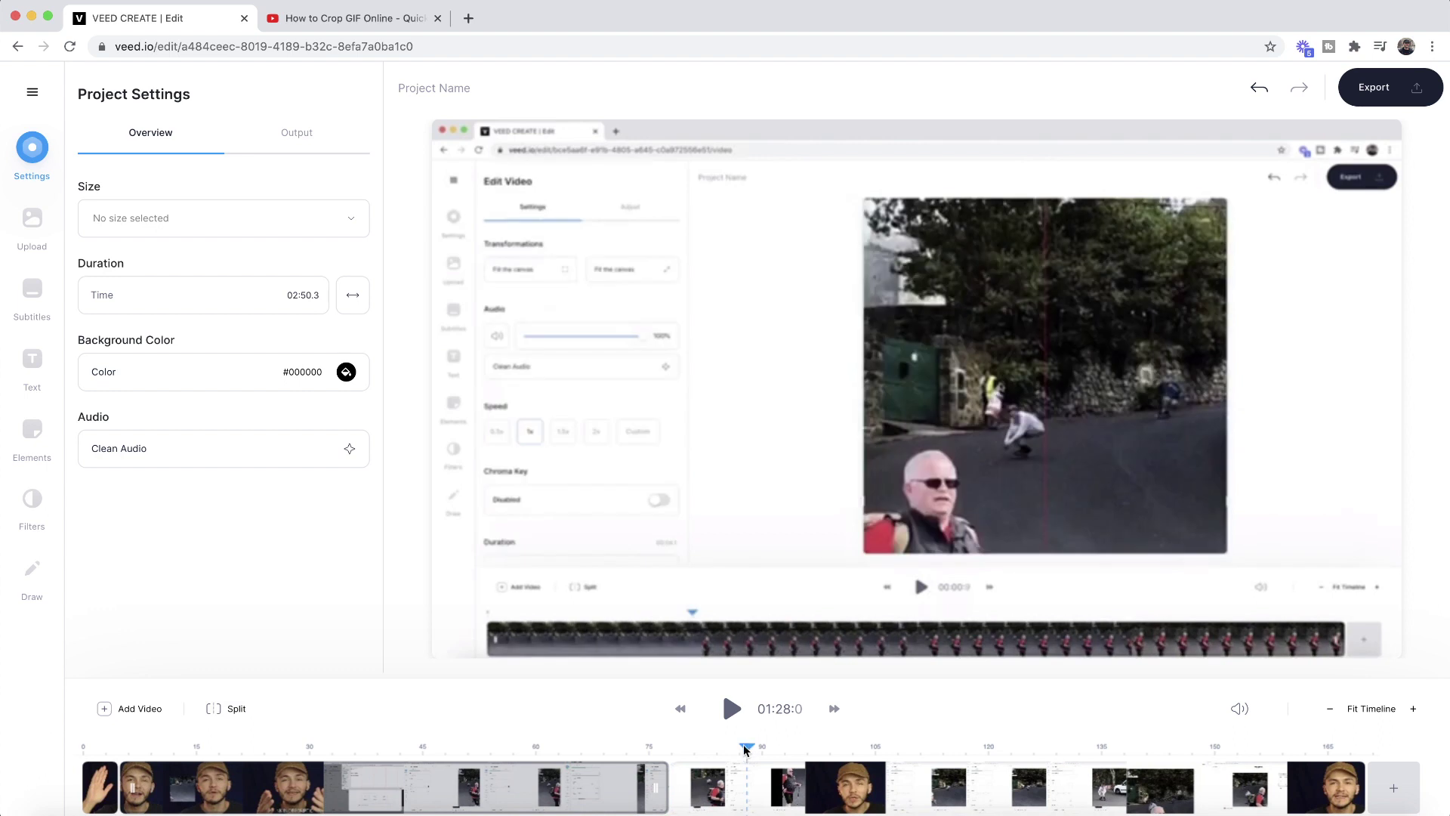
click(224, 708)
Step: Delete the three clips after the opening wave, keeping only the first clip of the video
right_click(374, 774)
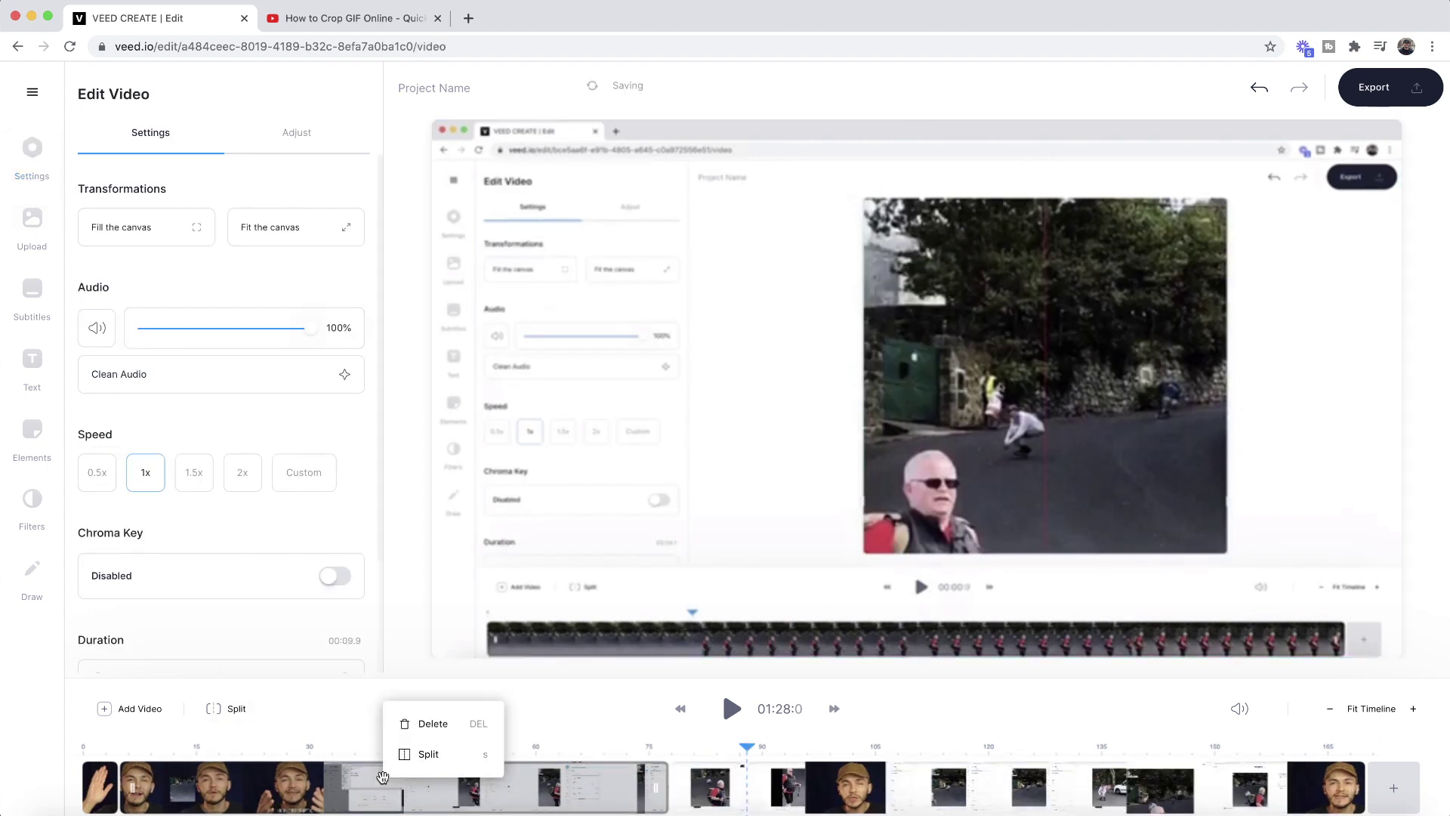
click(447, 727)
right_click(897, 791)
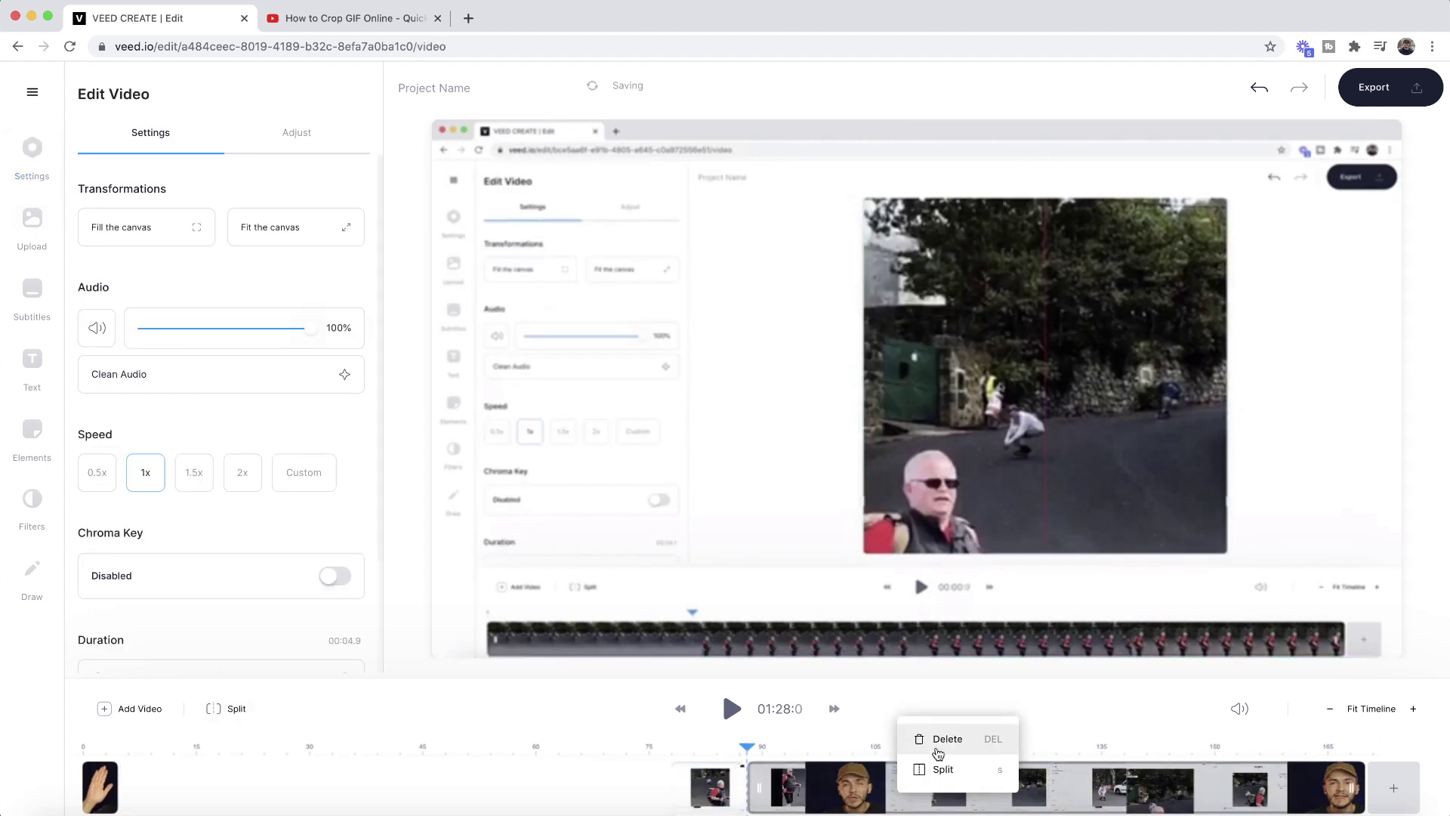
click(938, 744)
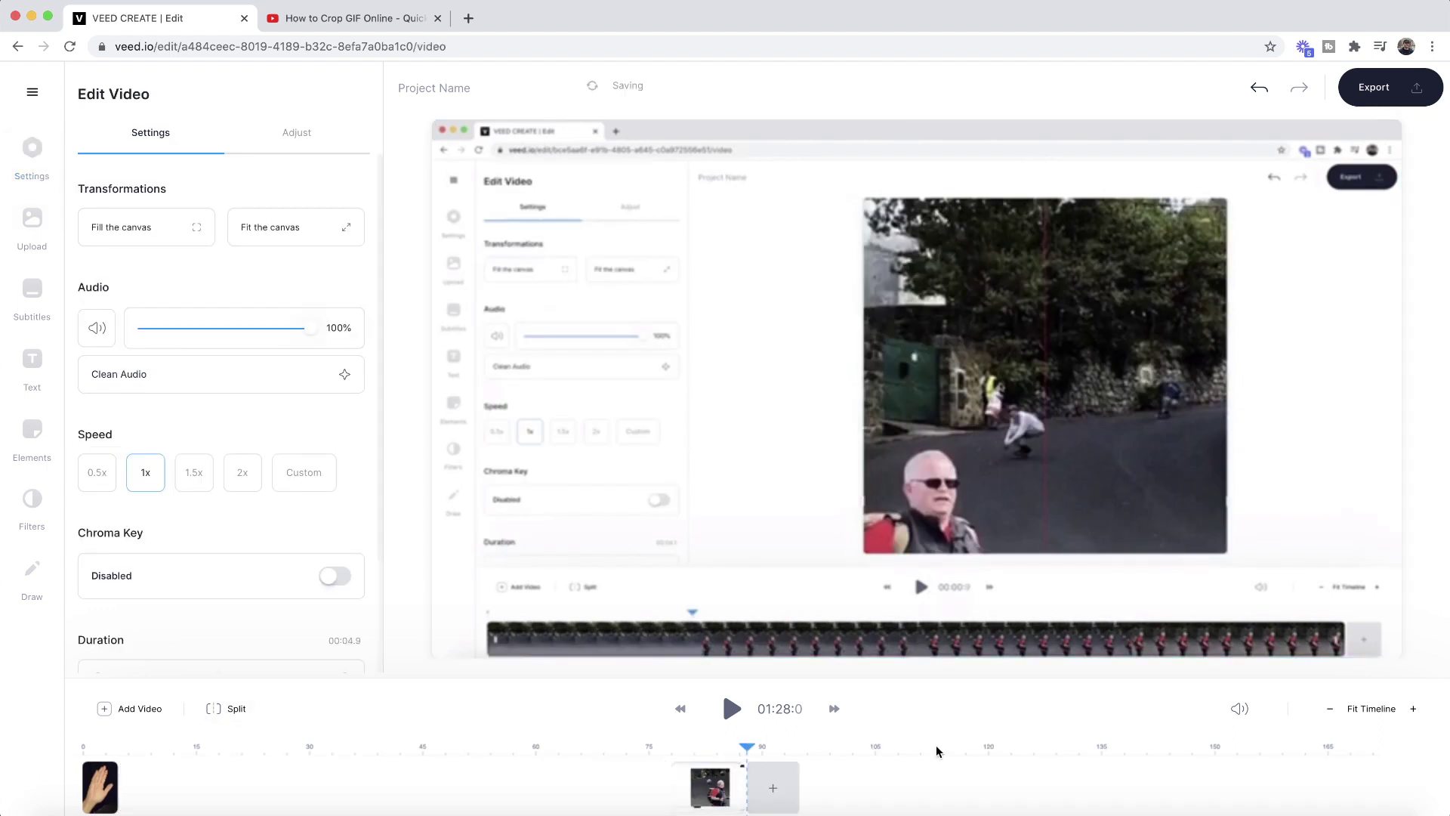
right_click(727, 770)
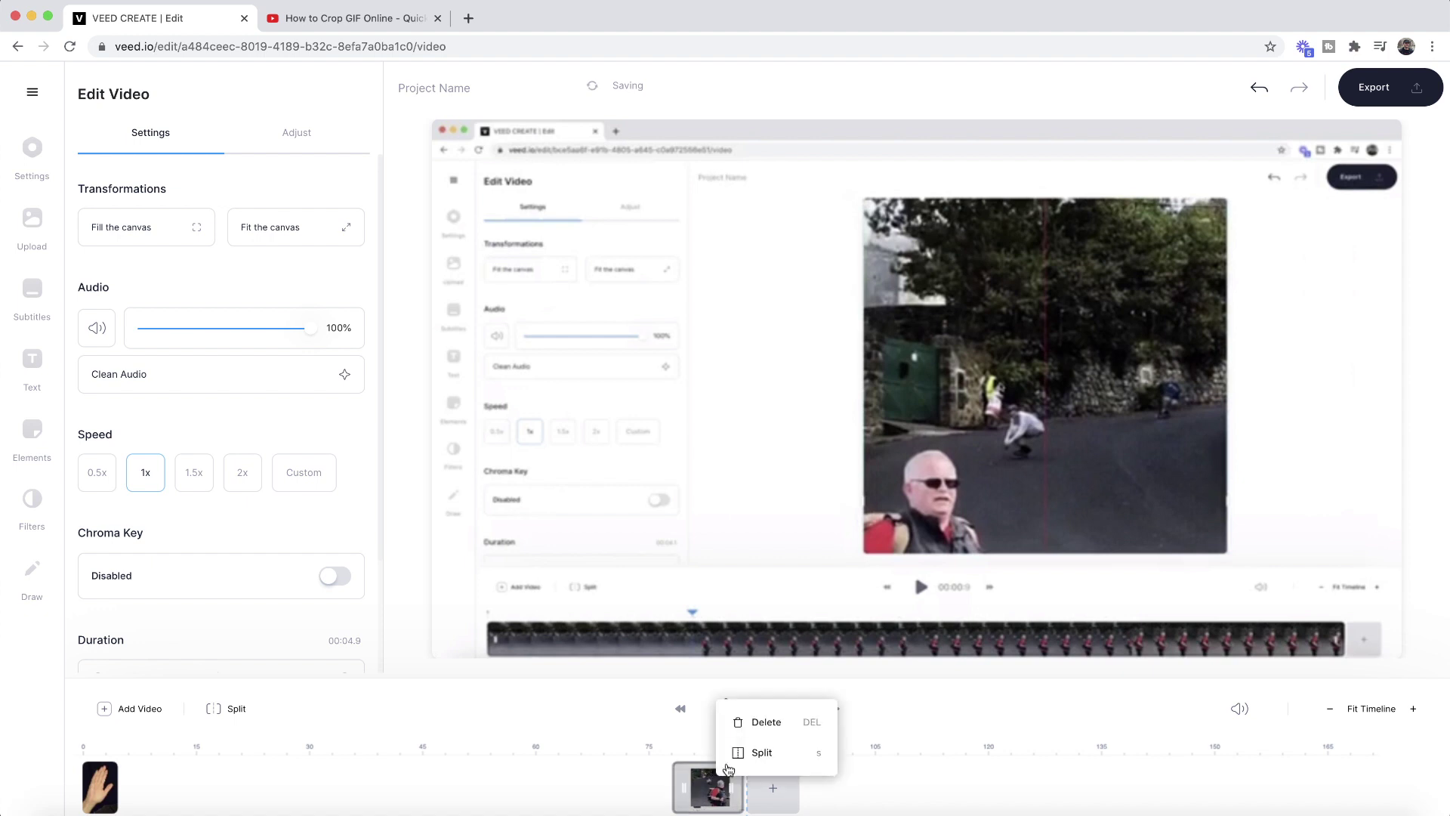
click(764, 722)
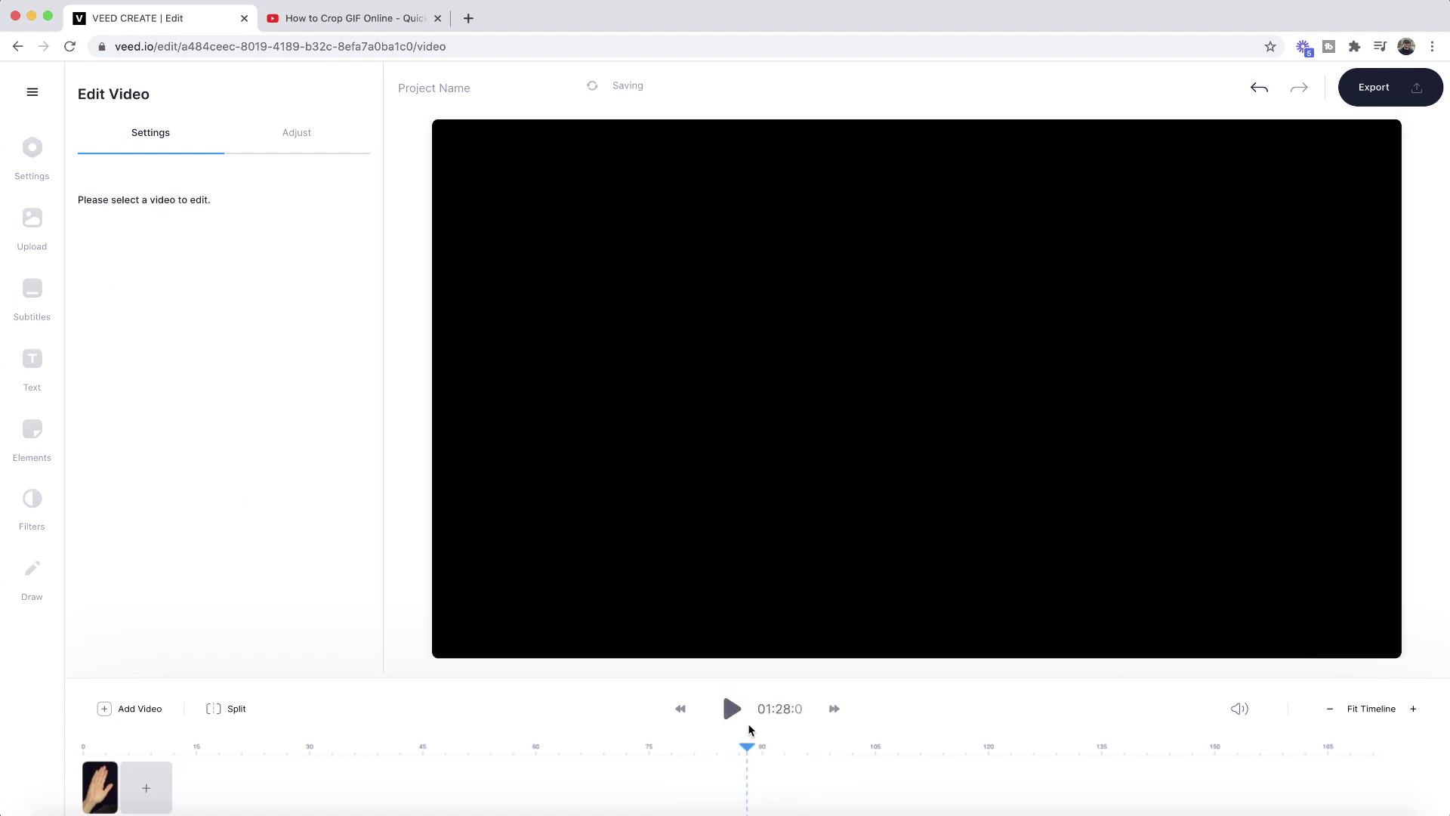
Step: Fit the timeline to the remaining clip and play it briefly from the beginning
click(1371, 707)
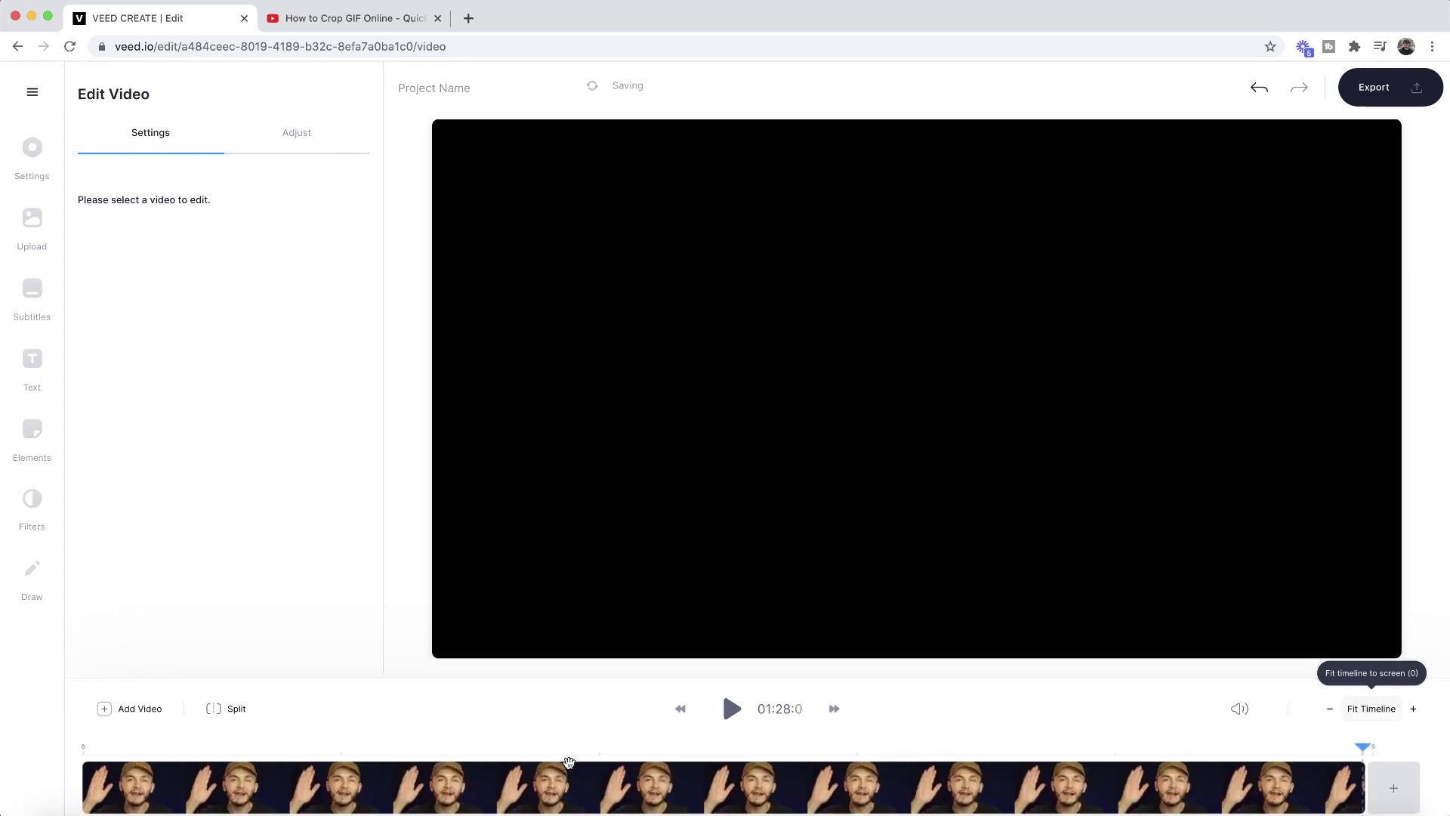
click(182, 750)
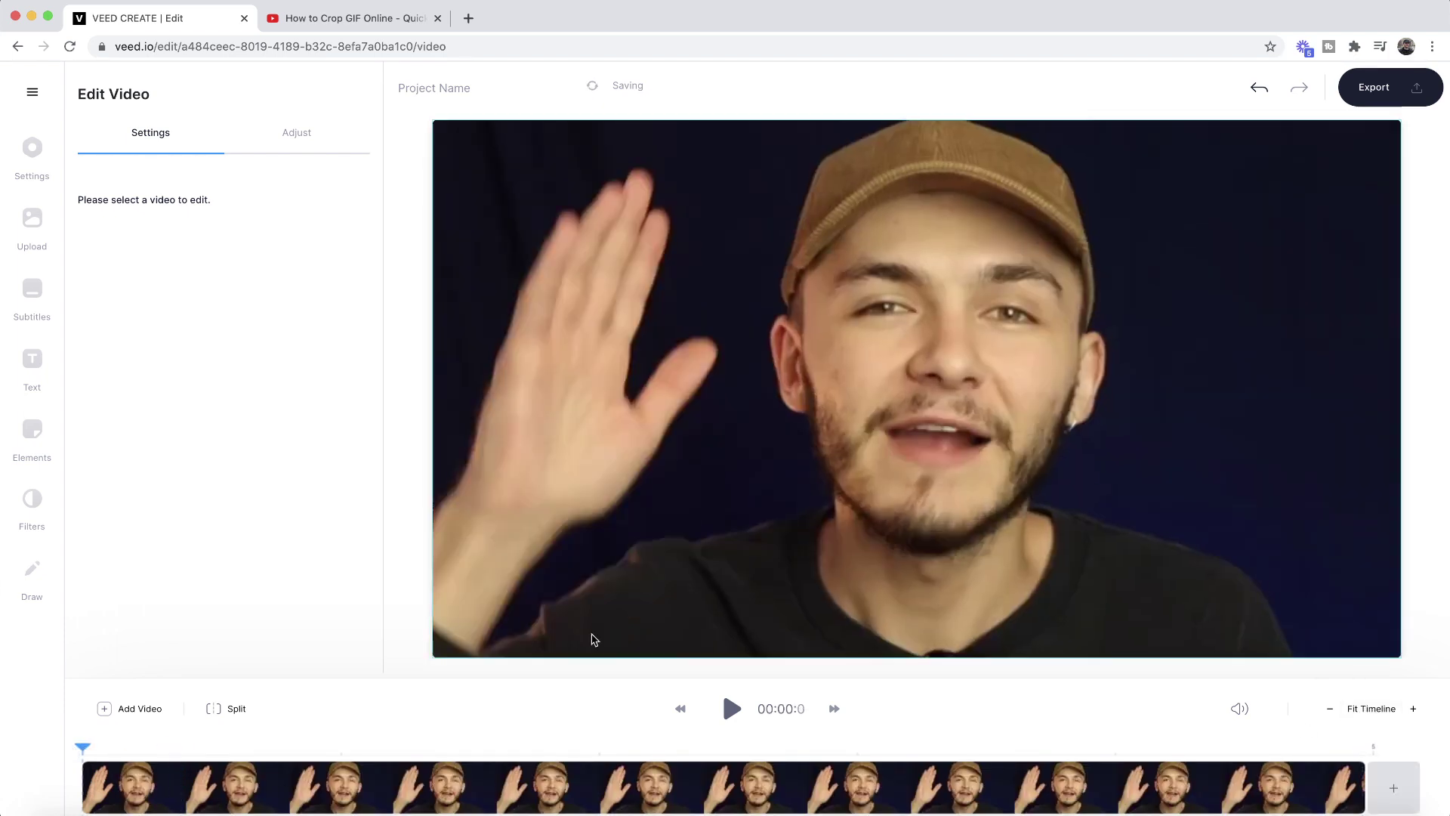
click(728, 710)
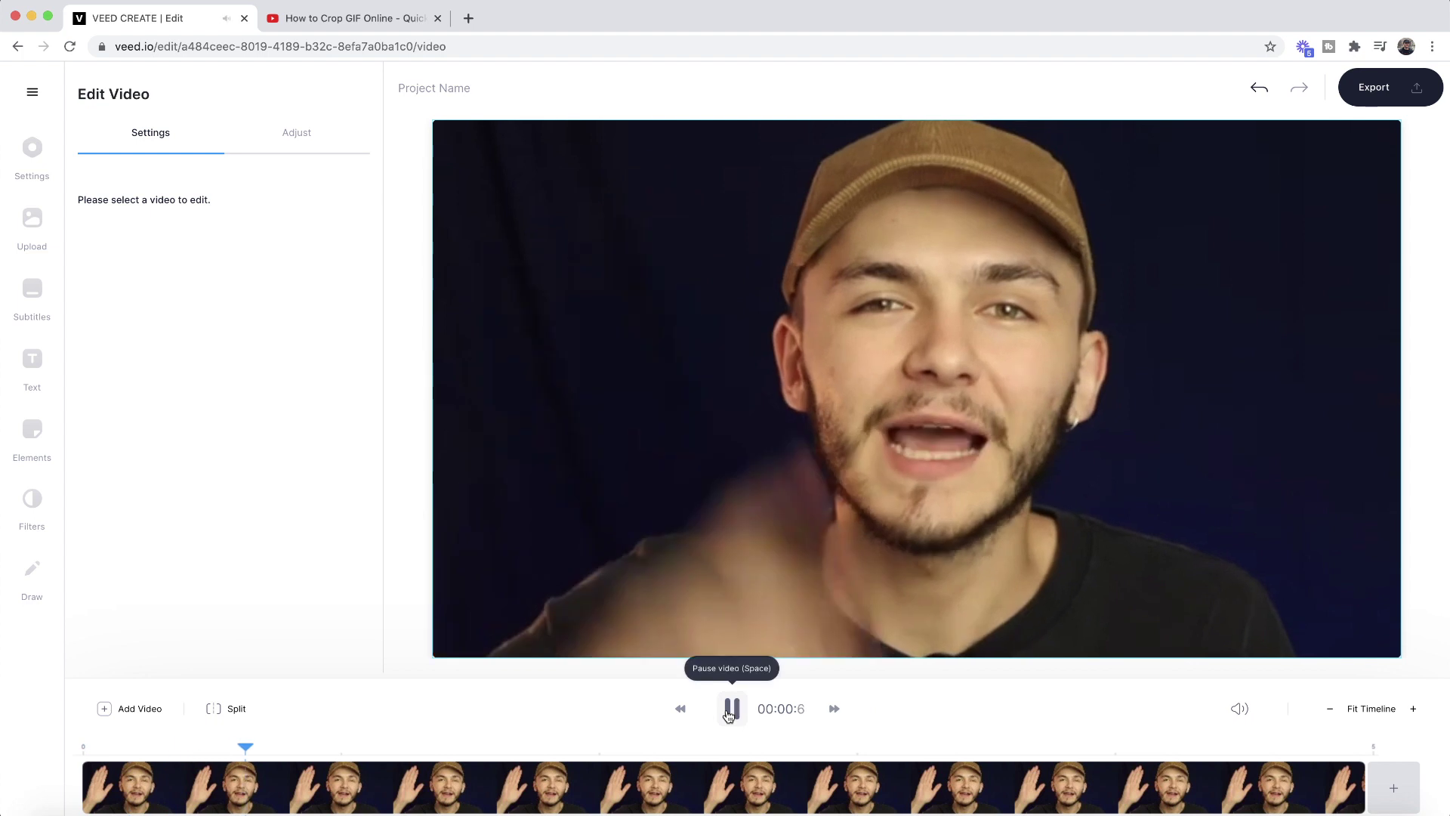
click(729, 710)
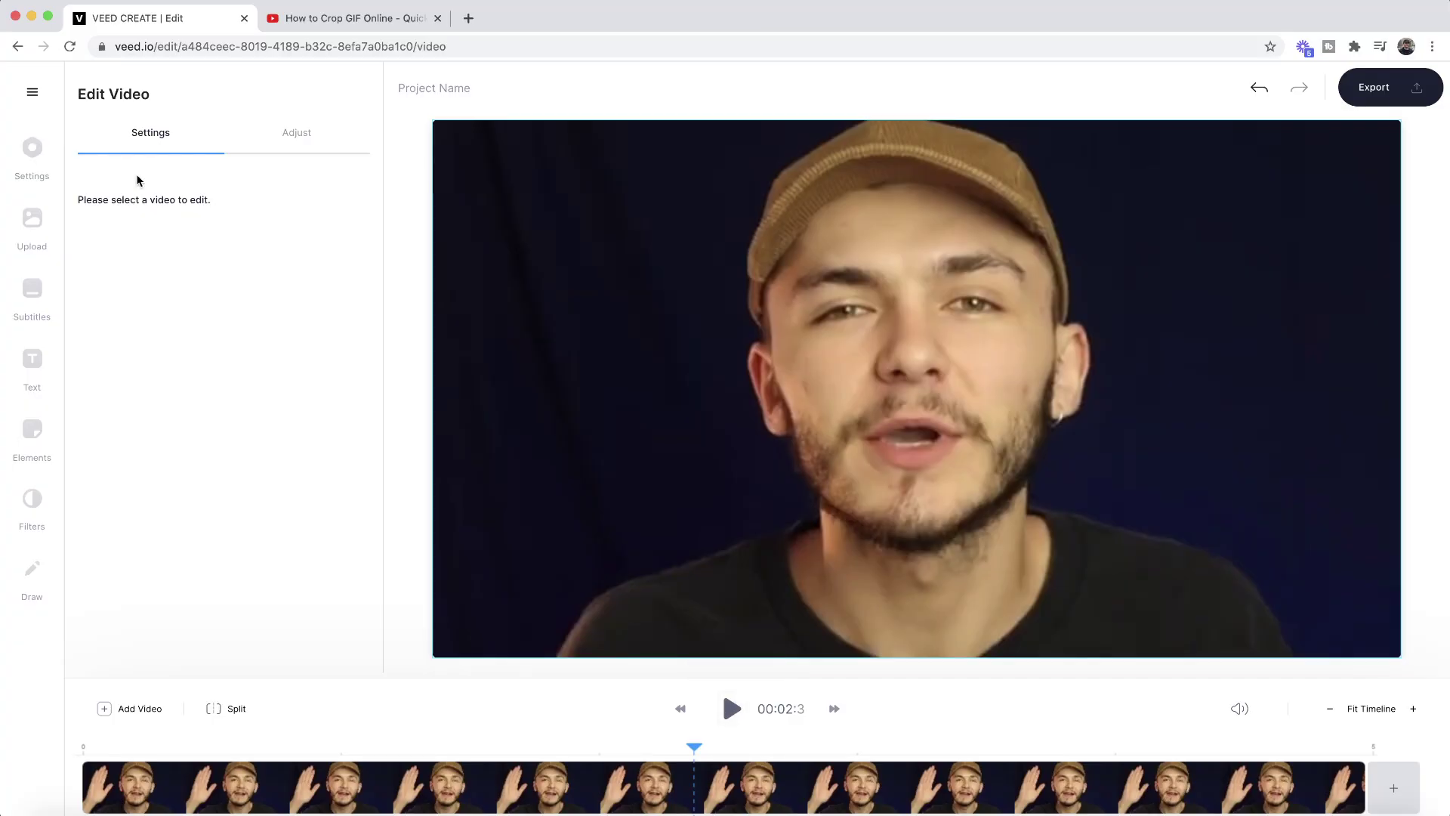
Step: Set the project size to the Story format with a 9:16 ratio
click(31, 151)
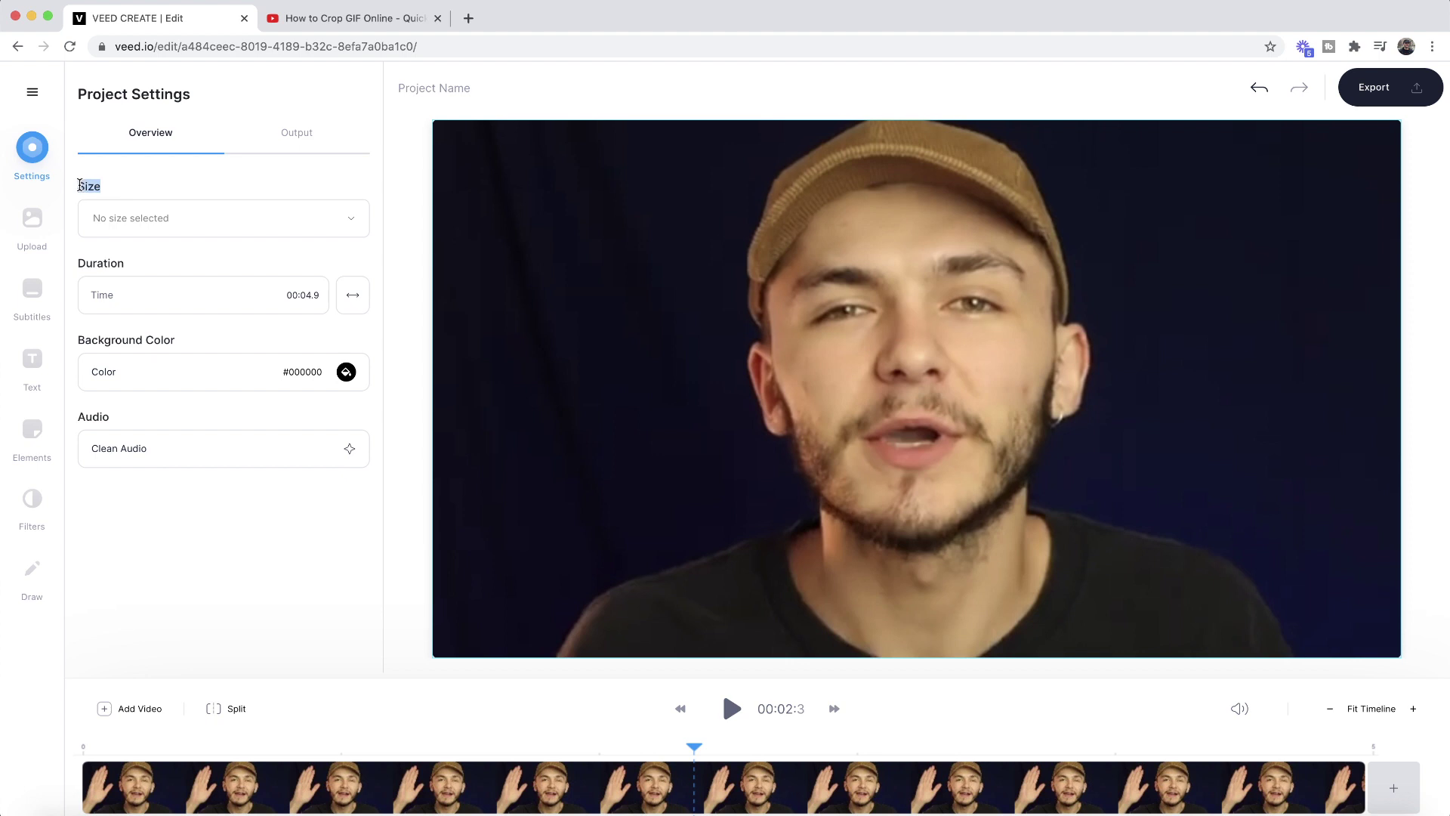
click(309, 218)
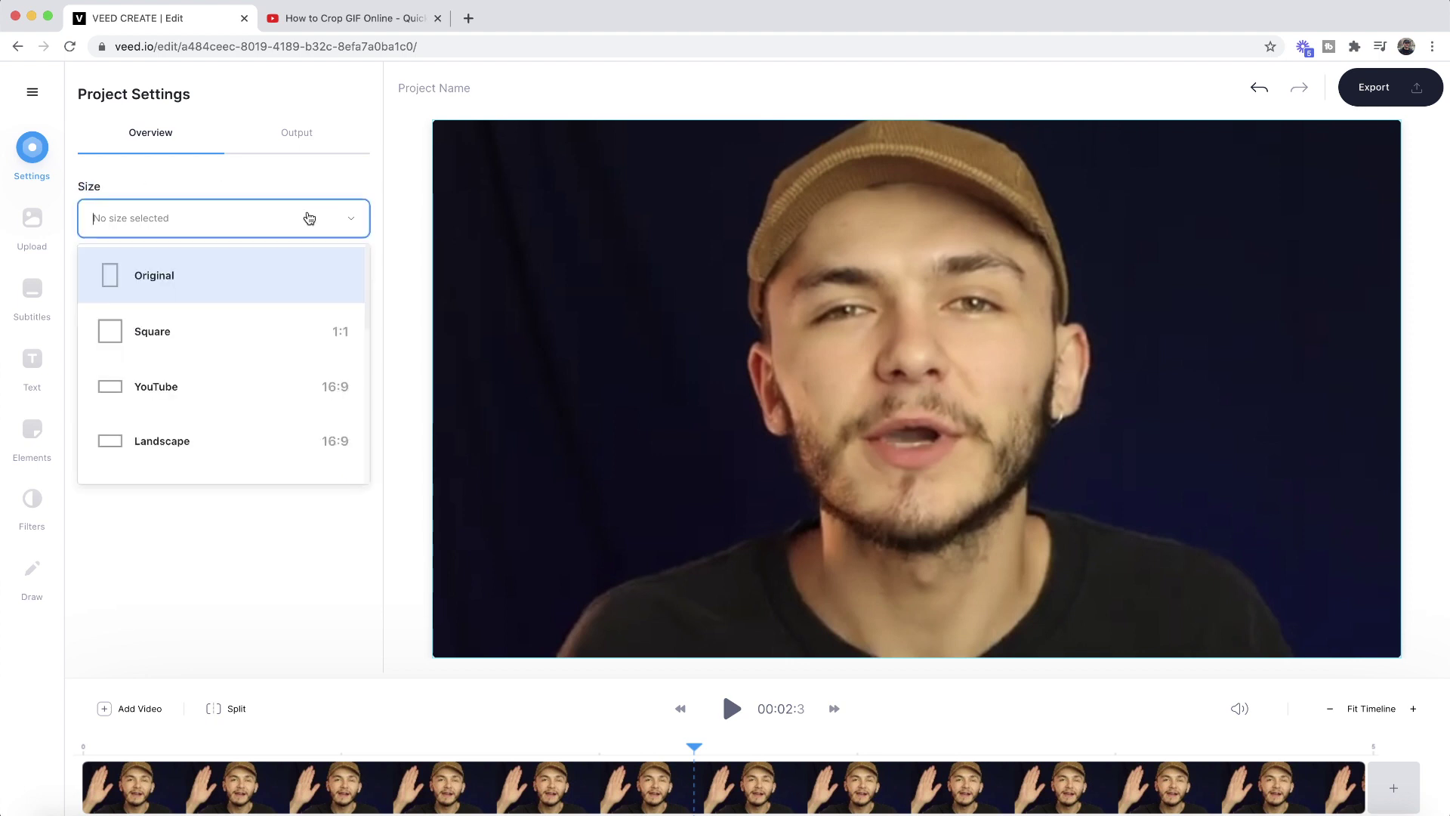
scroll(249, 336, down, 3)
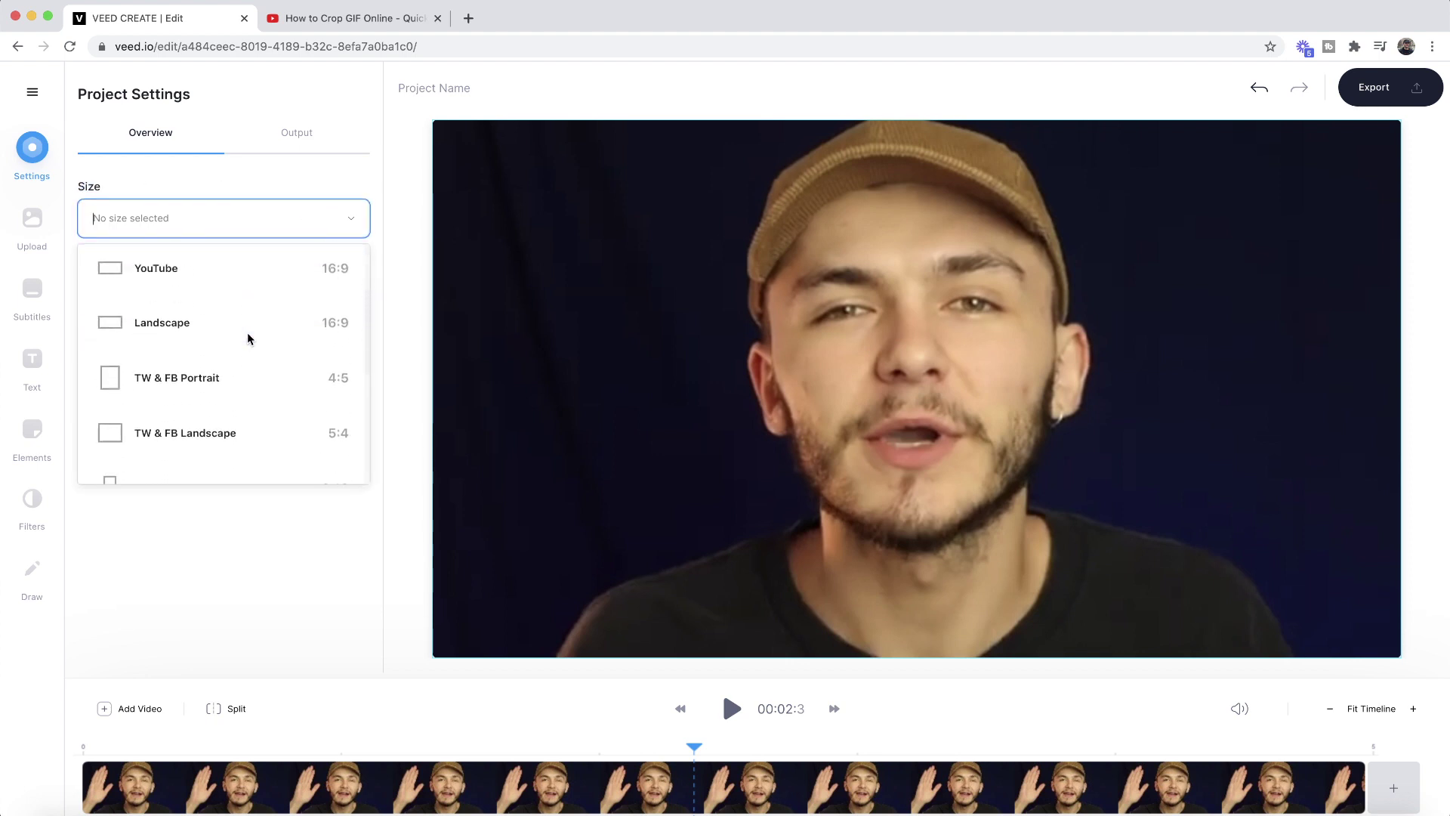
scroll(249, 336, up, 3)
scroll(249, 339, down, 2)
scroll(249, 338, down, 2)
scroll(250, 338, up, 2)
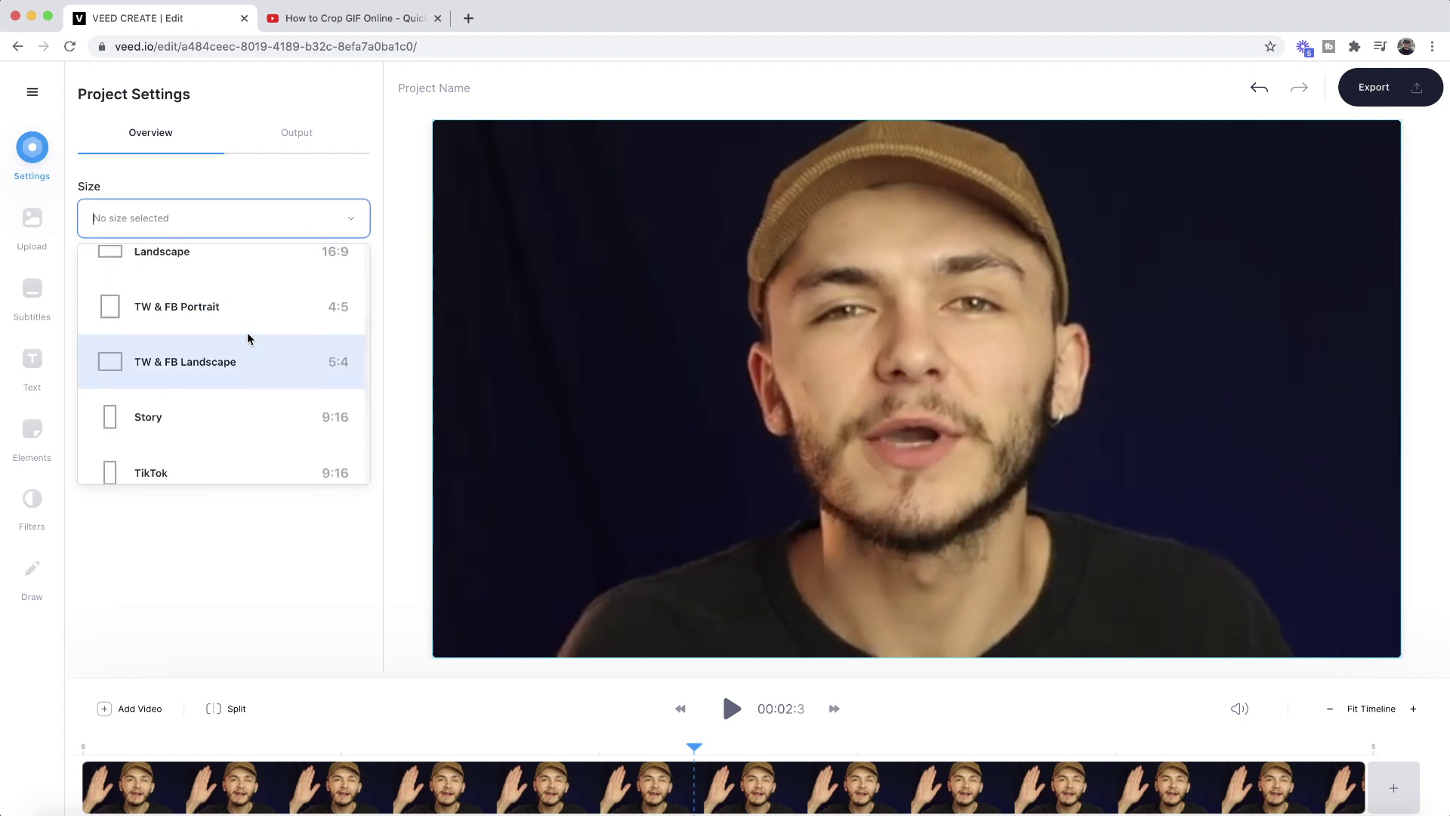
scroll(249, 338, down, 1)
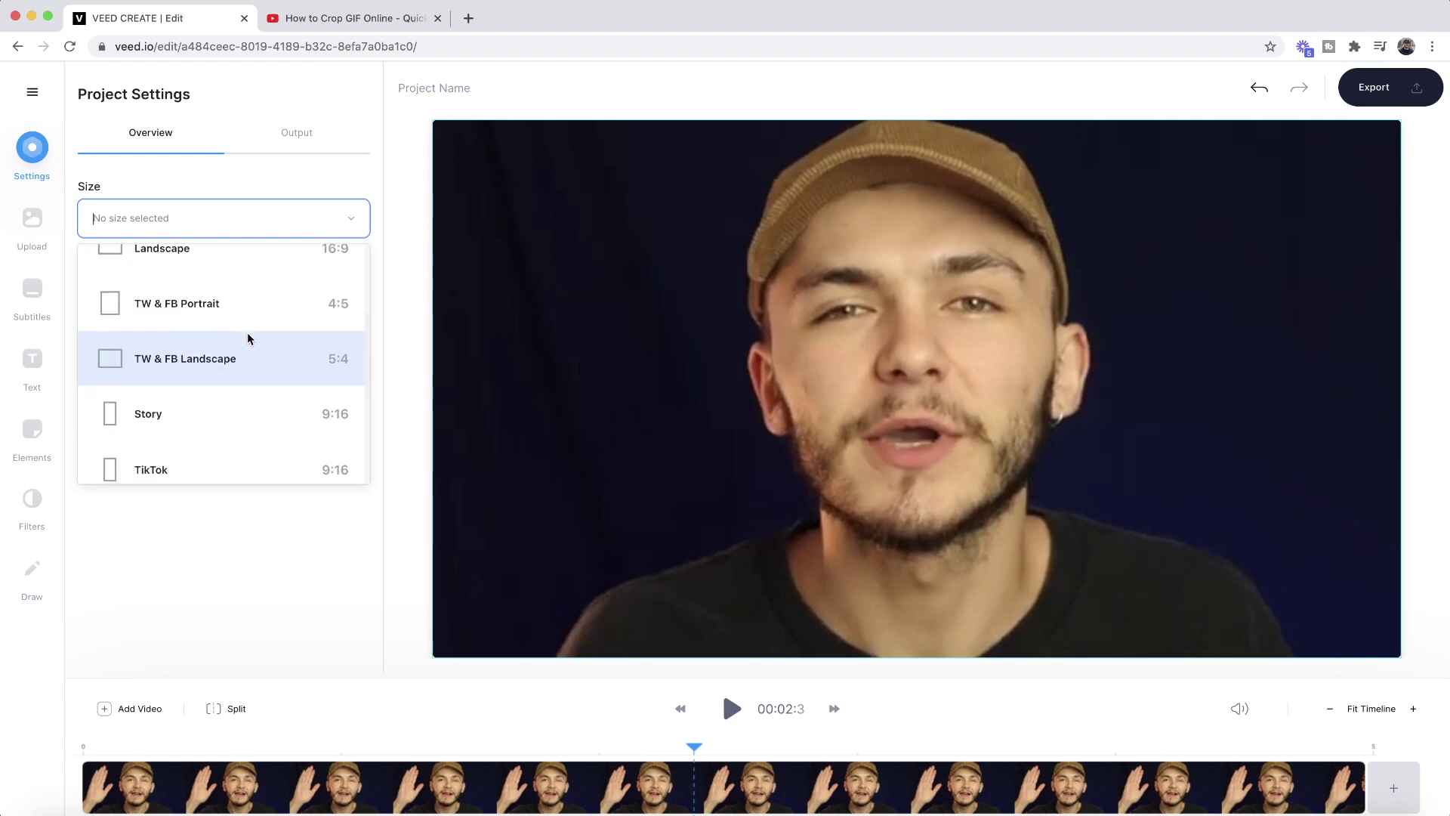
click(208, 417)
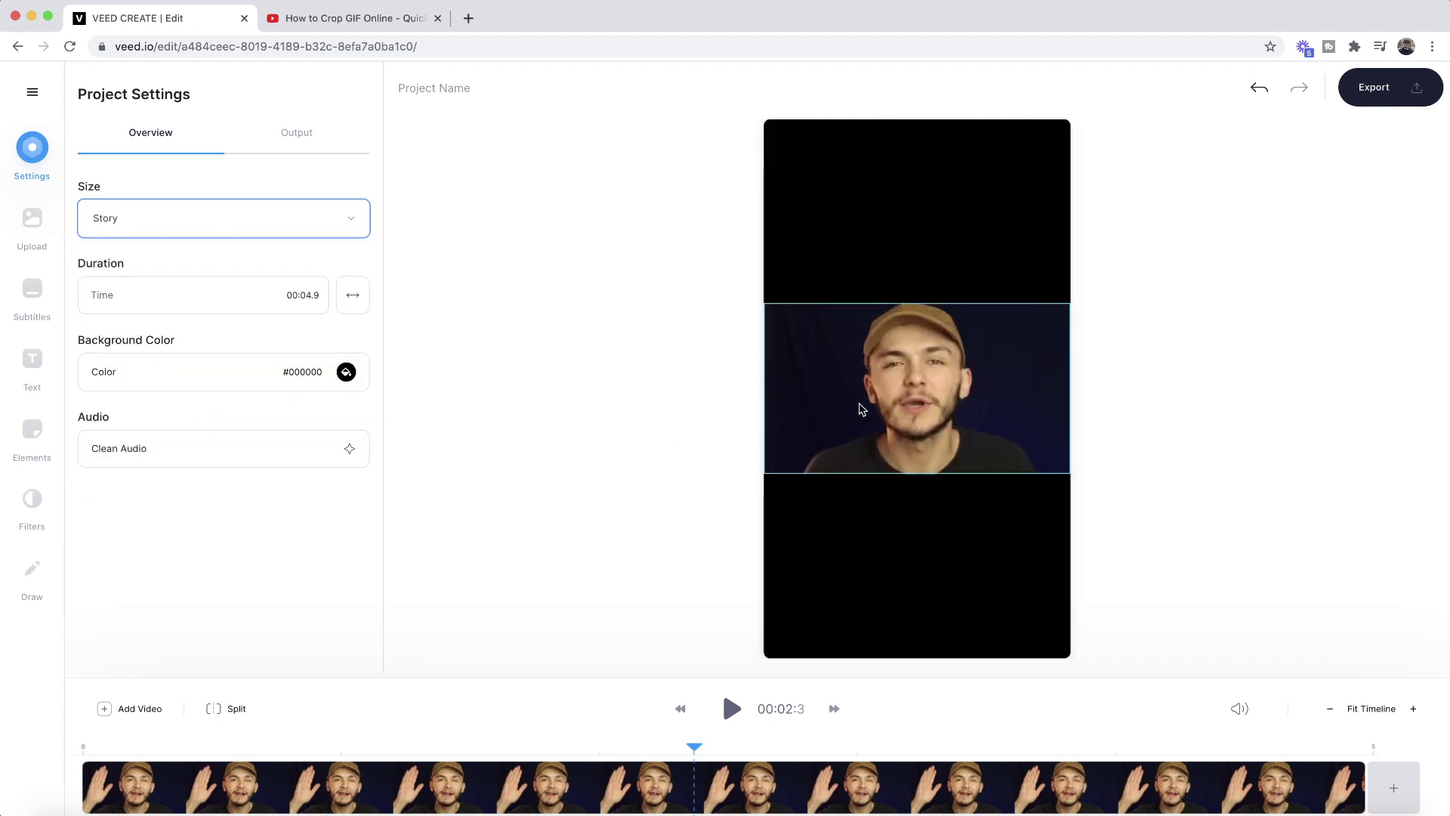
Step: Stretch the video's upper and lower edges to fill the whole height of the vertical canvas
click(902, 373)
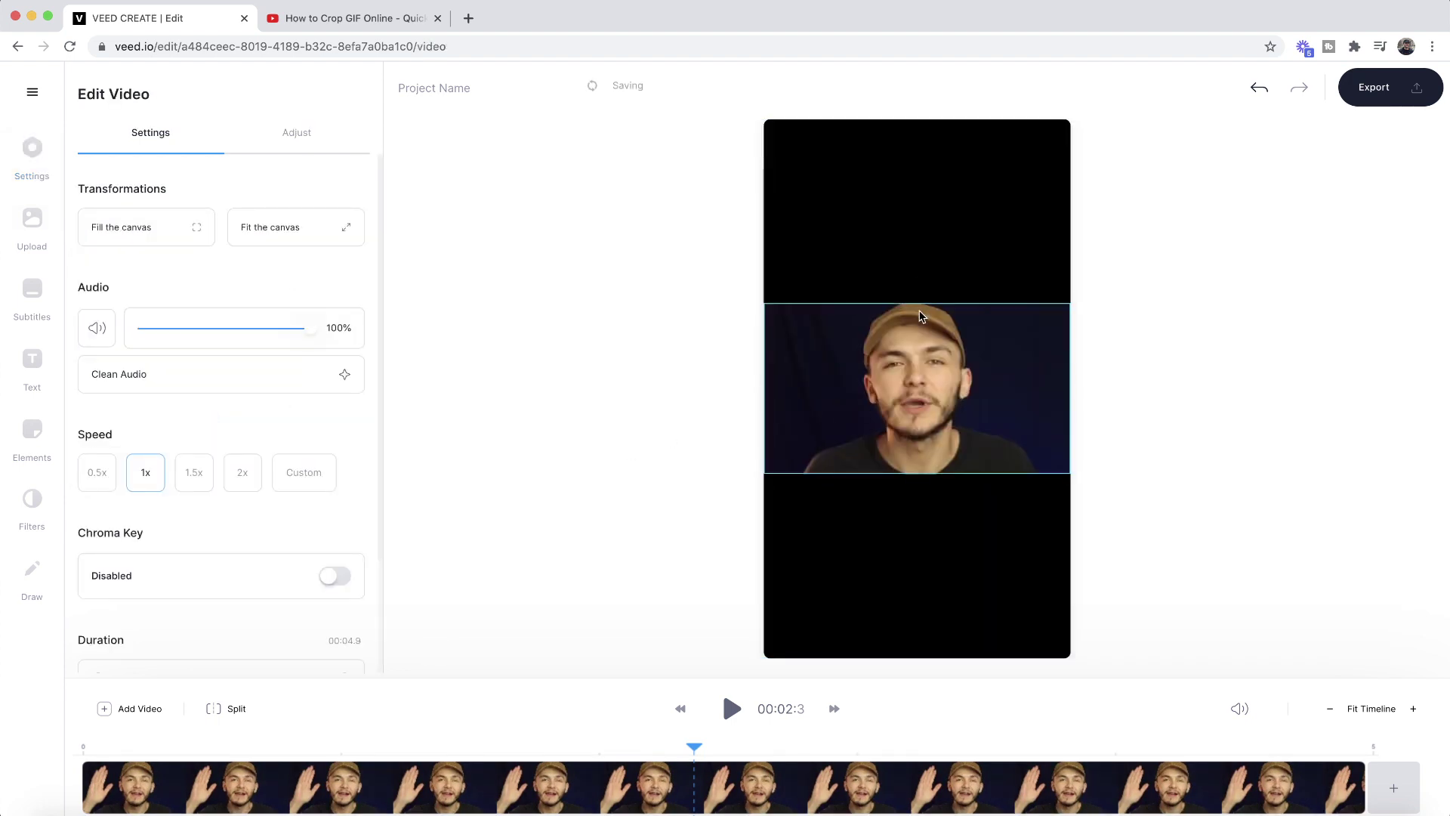
drag(919, 304, 919, 121)
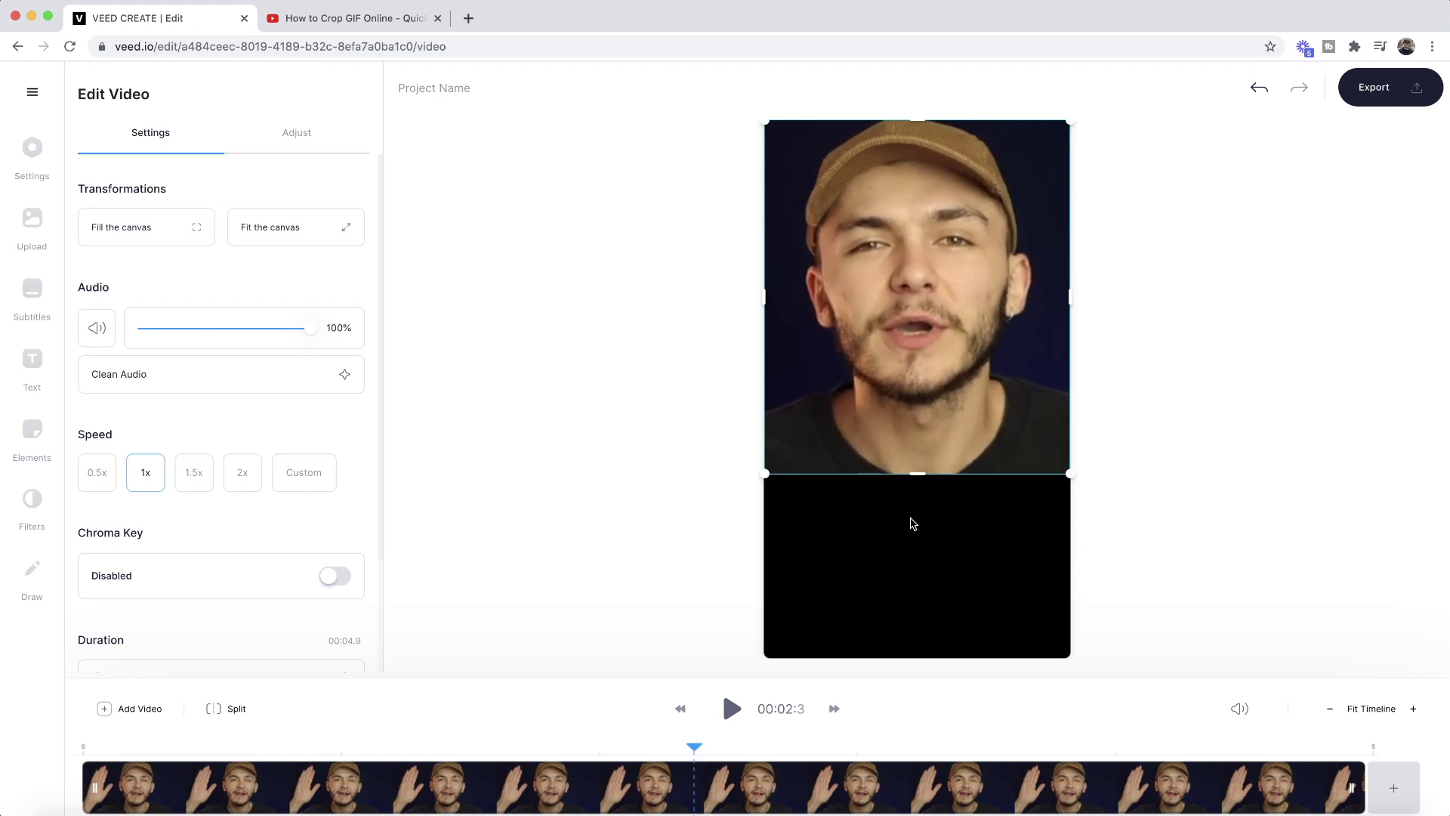
drag(922, 473, 919, 657)
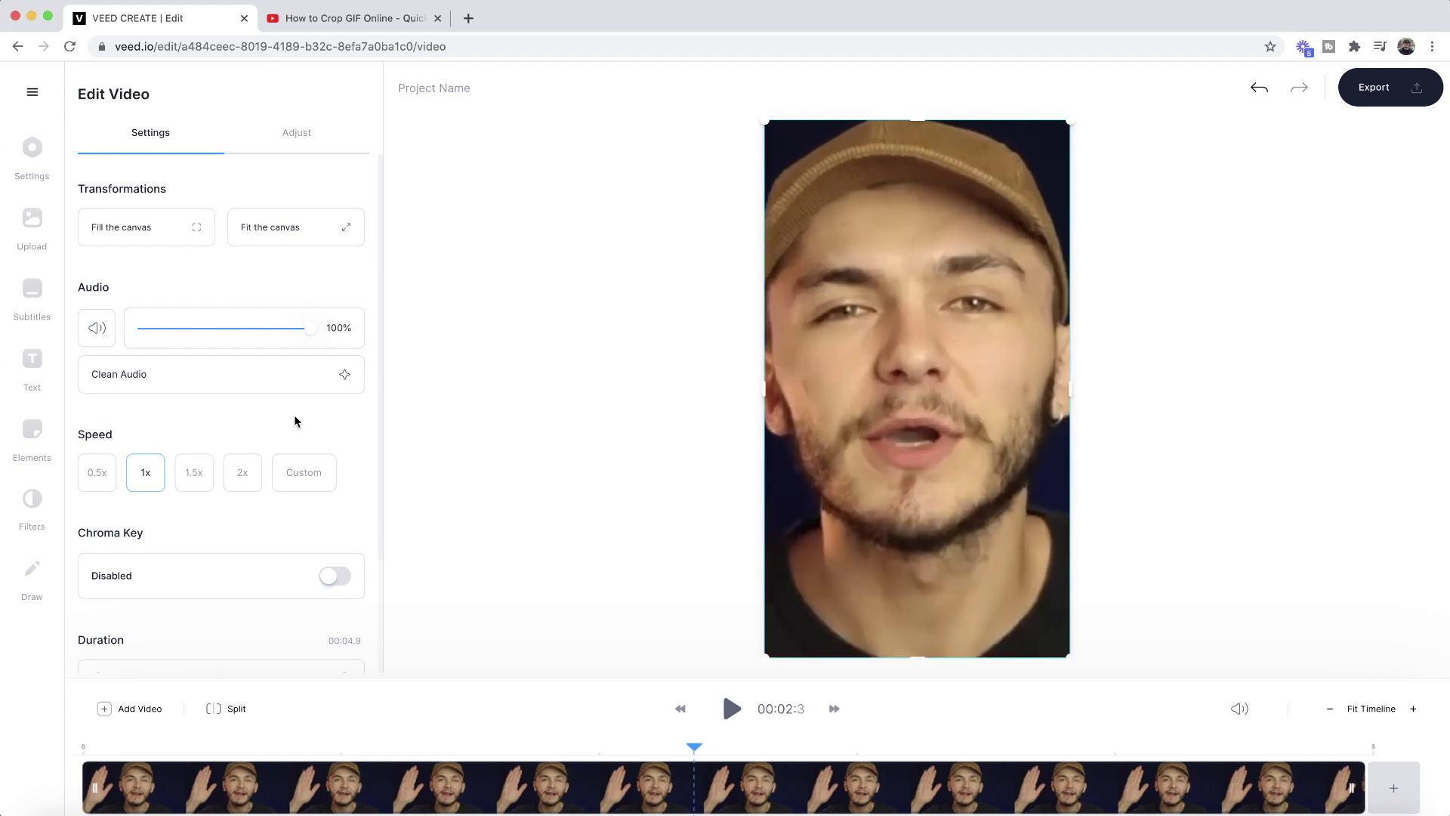
Step: Change the project size to Square, and try filling the canvas with the video before fitting it to the canvas
click(38, 143)
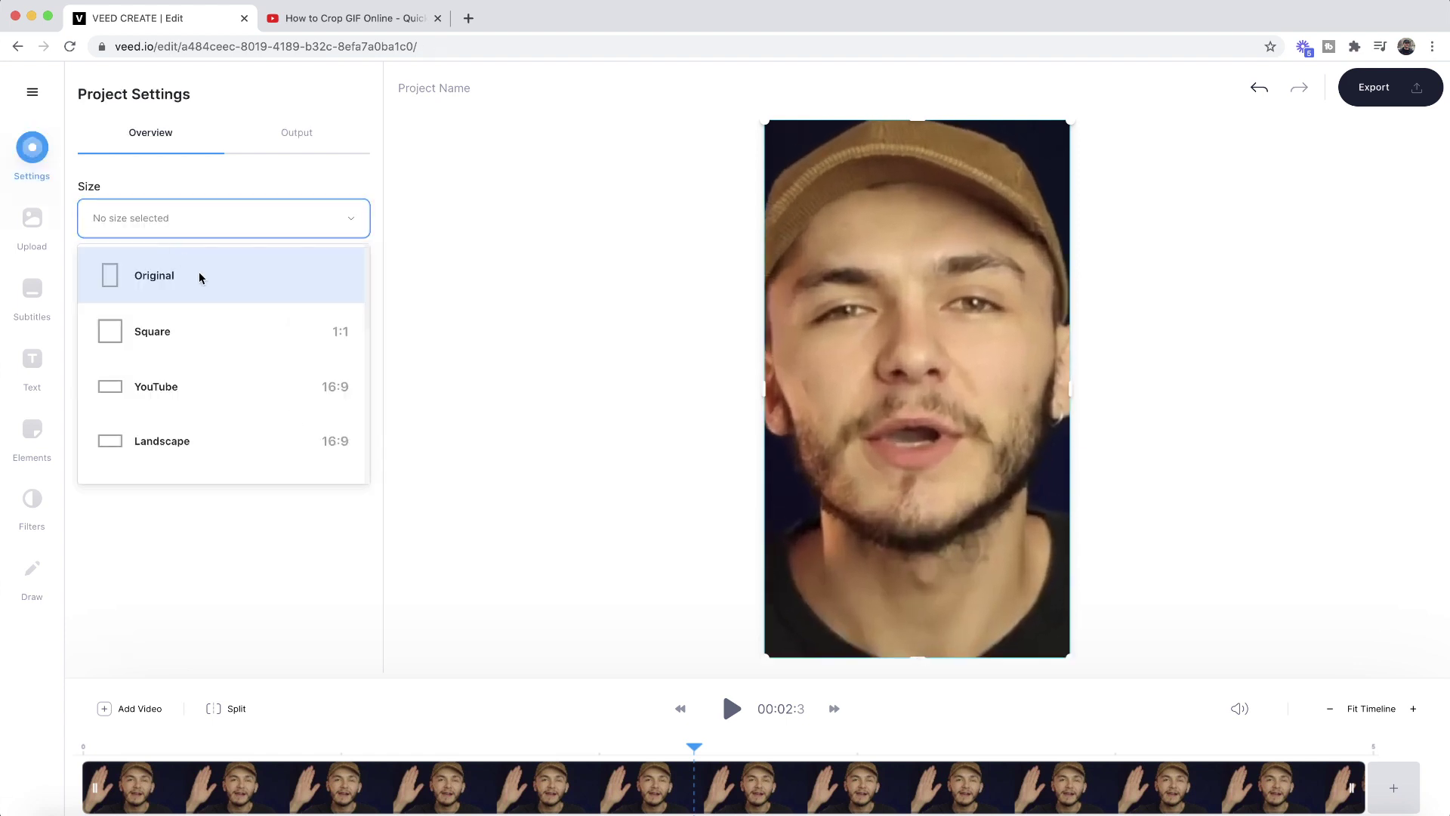
click(201, 336)
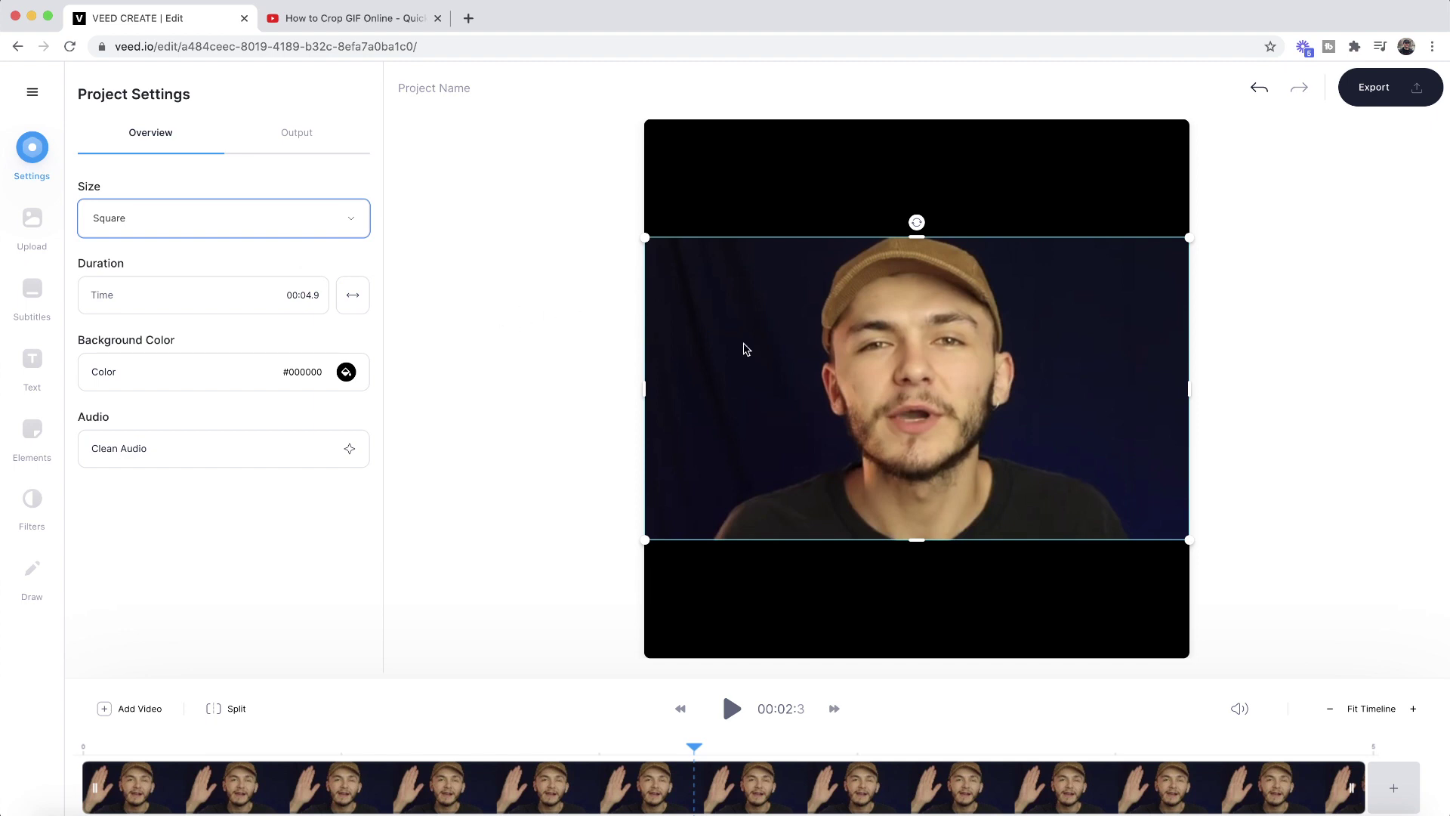
click(831, 362)
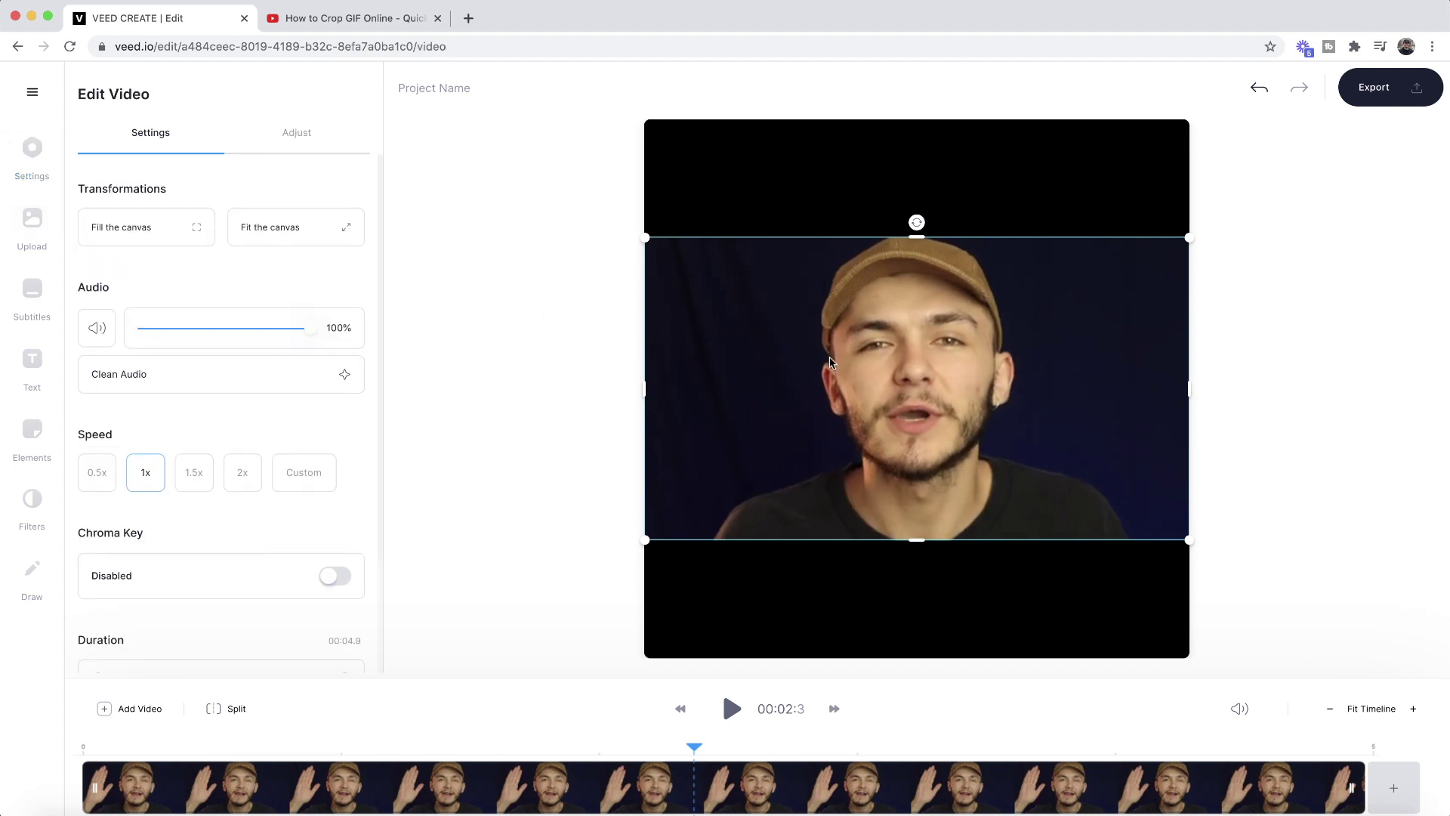
click(167, 236)
click(293, 234)
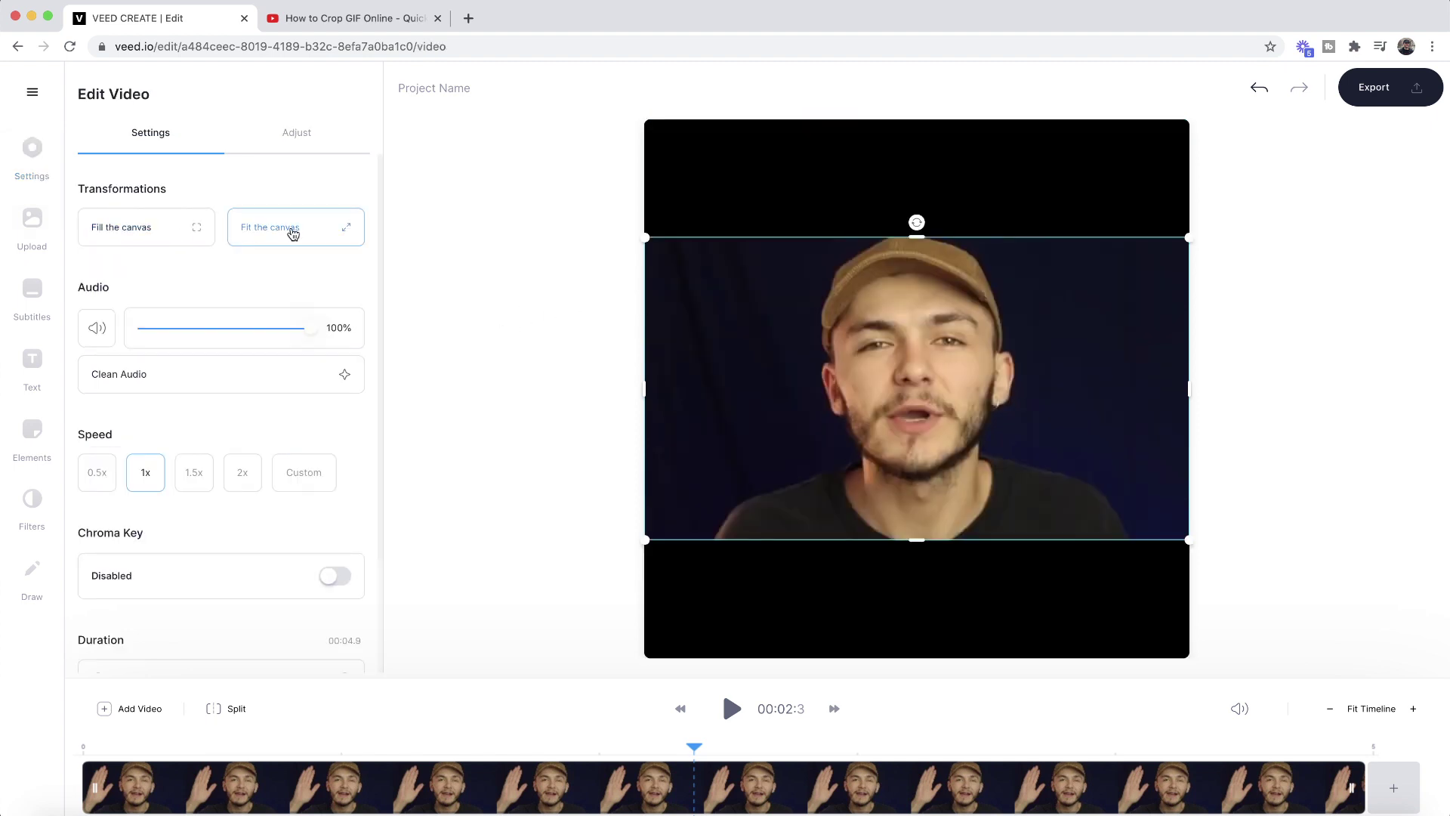
Step: Fill the square canvas with the video and add a white headline title reading youtube.com/VEEDSTUDIO
click(164, 230)
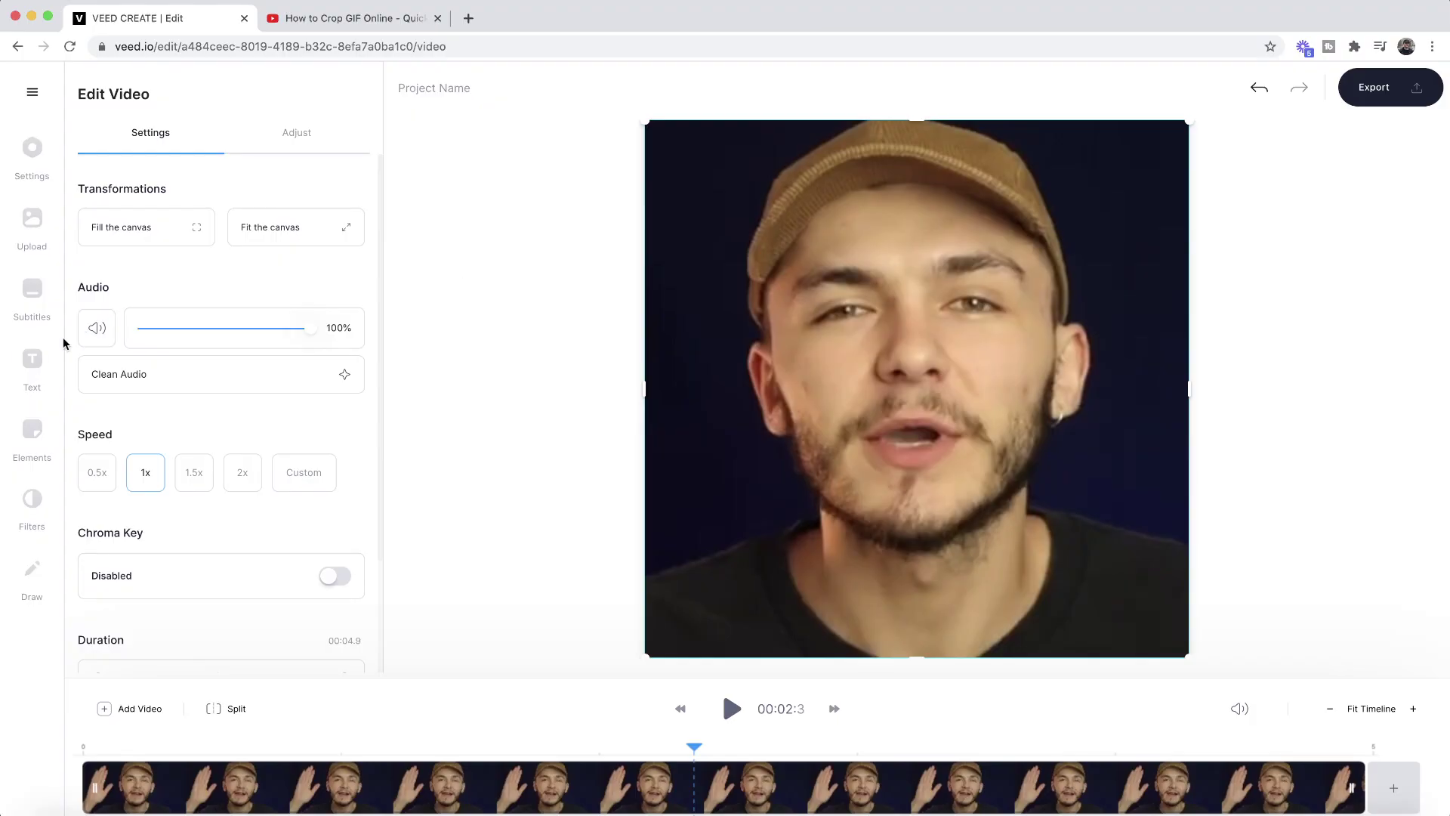
click(32, 359)
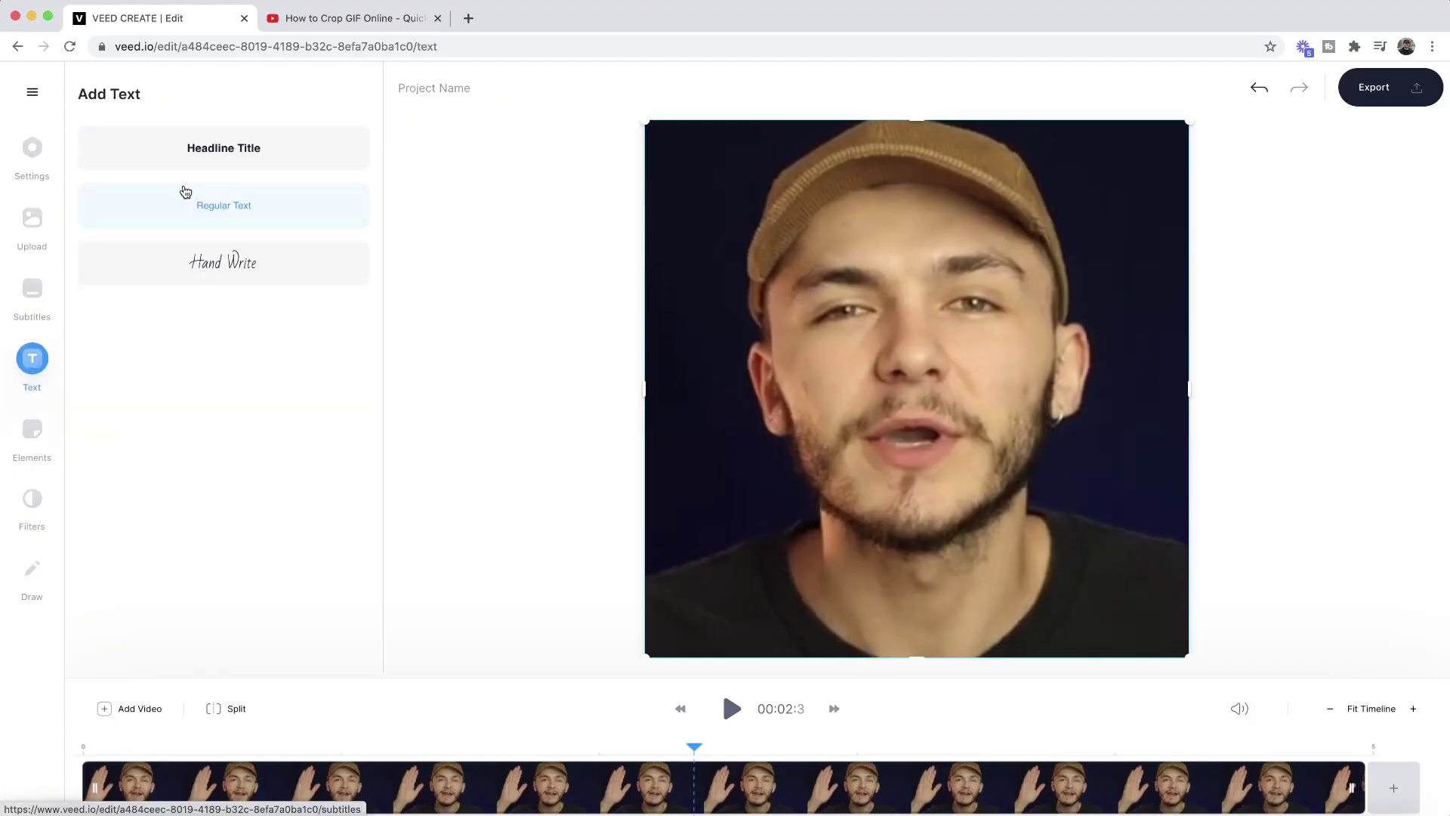
click(212, 155)
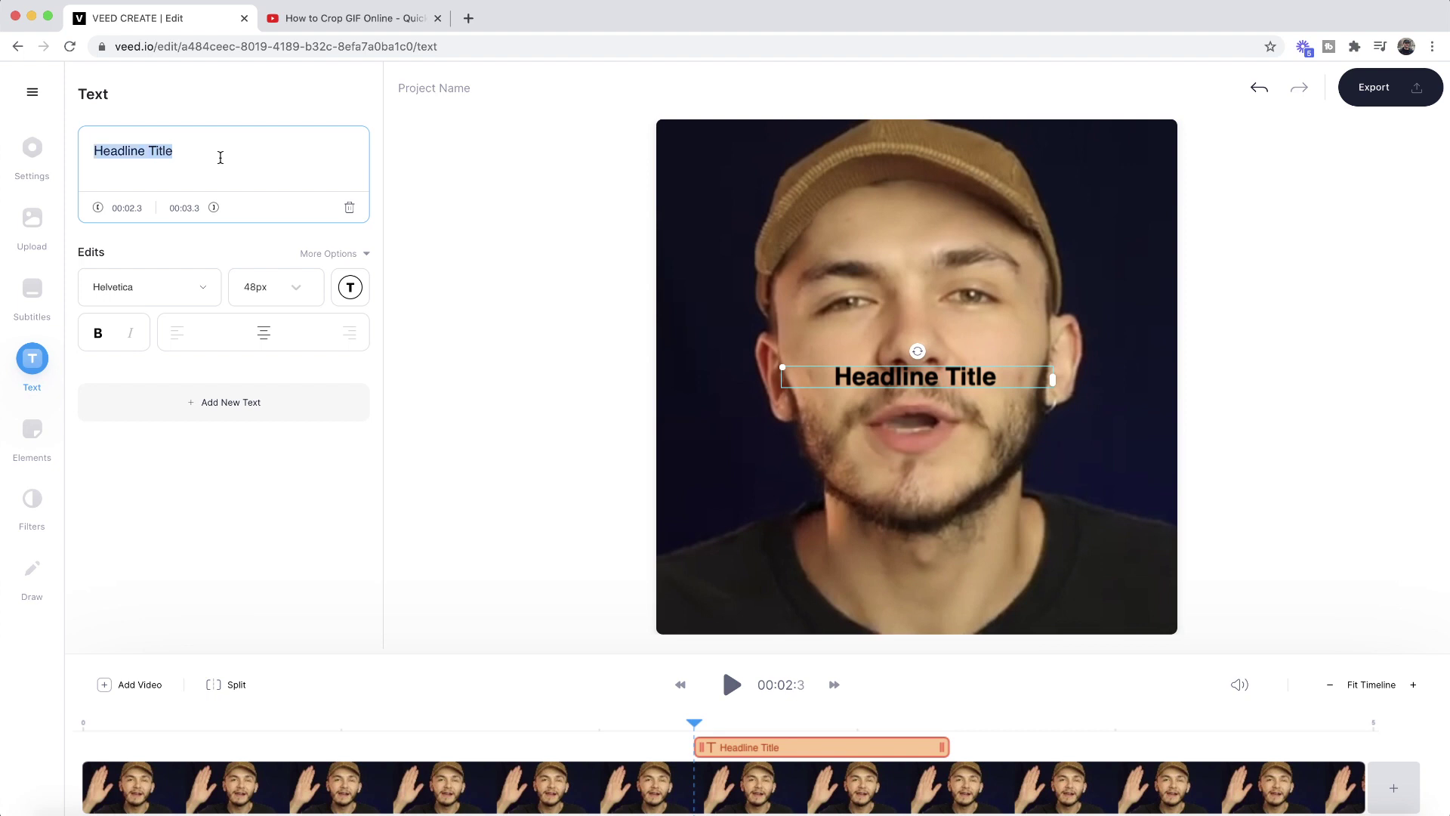
text(youtube.com/VEEDSTUDIO)
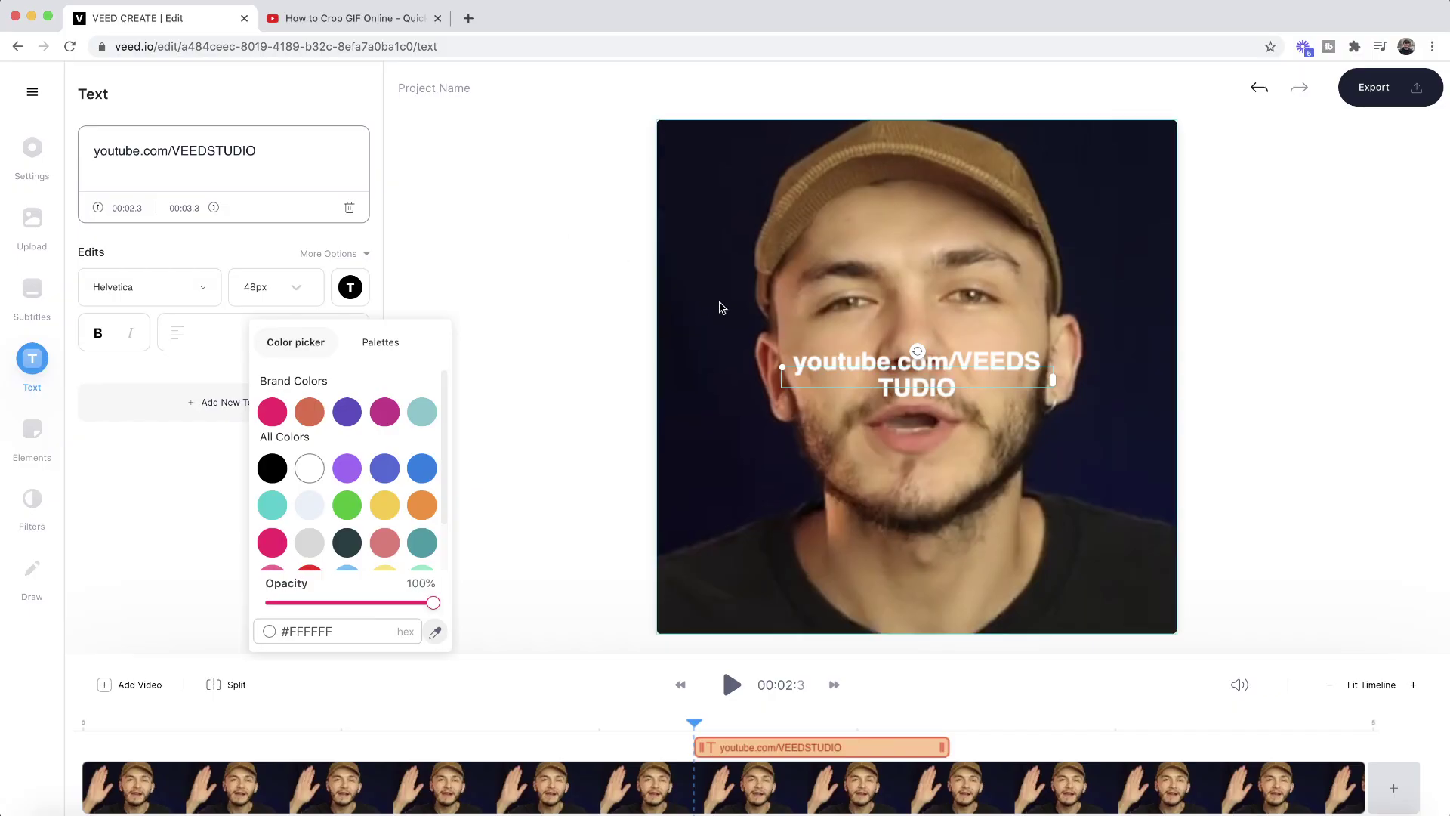
Step: Widen the headline's text box until the text fits on one line, and move it down to the video's lower edge
drag(1053, 382, 1150, 381)
click(1278, 350)
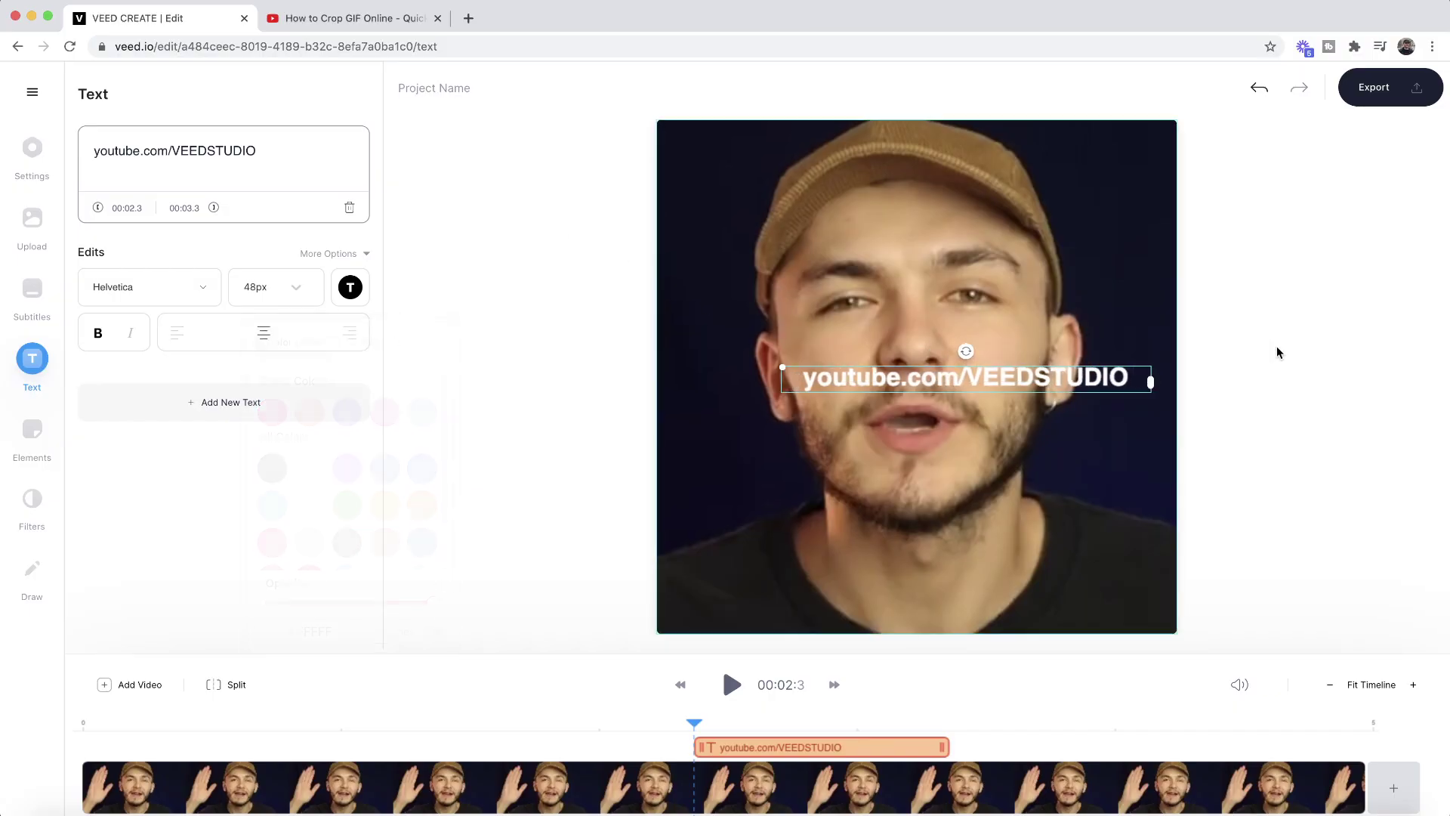
click(1055, 382)
drag(1056, 382, 1089, 620)
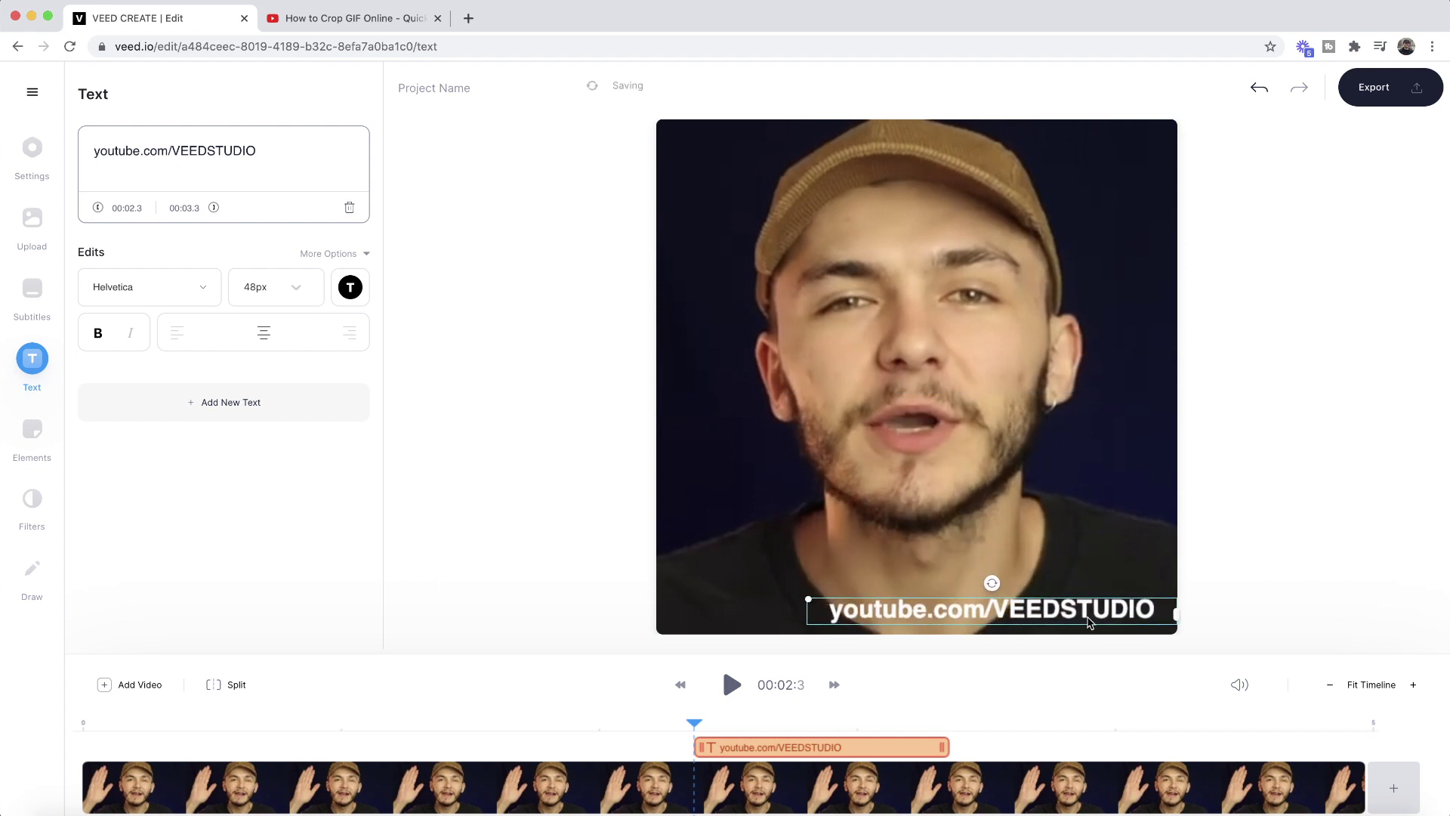
Step: Try a 30px font size for the headline, settle on 36px, and shift the text into the video's lower-right corner
click(260, 300)
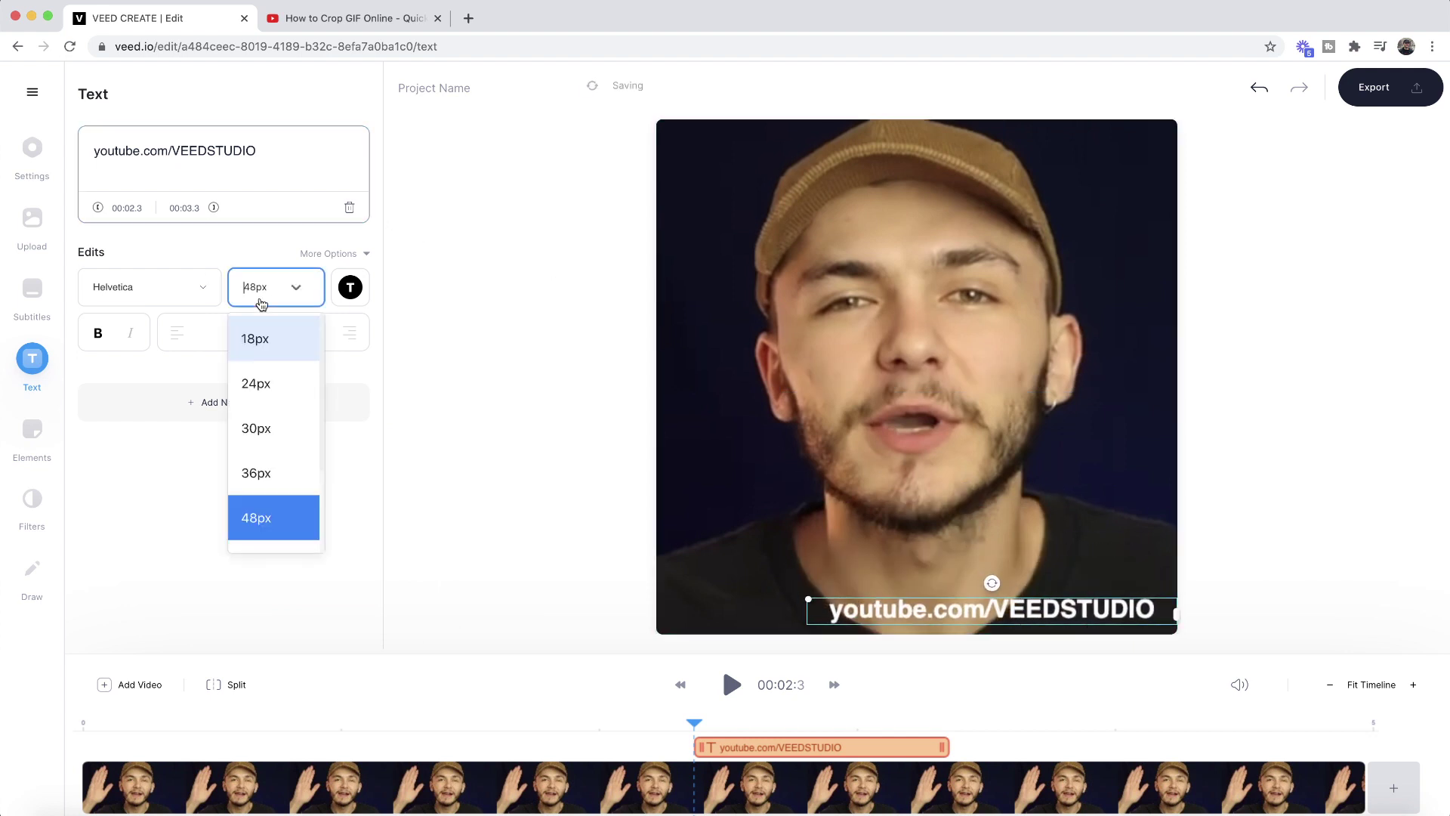
click(273, 444)
click(306, 299)
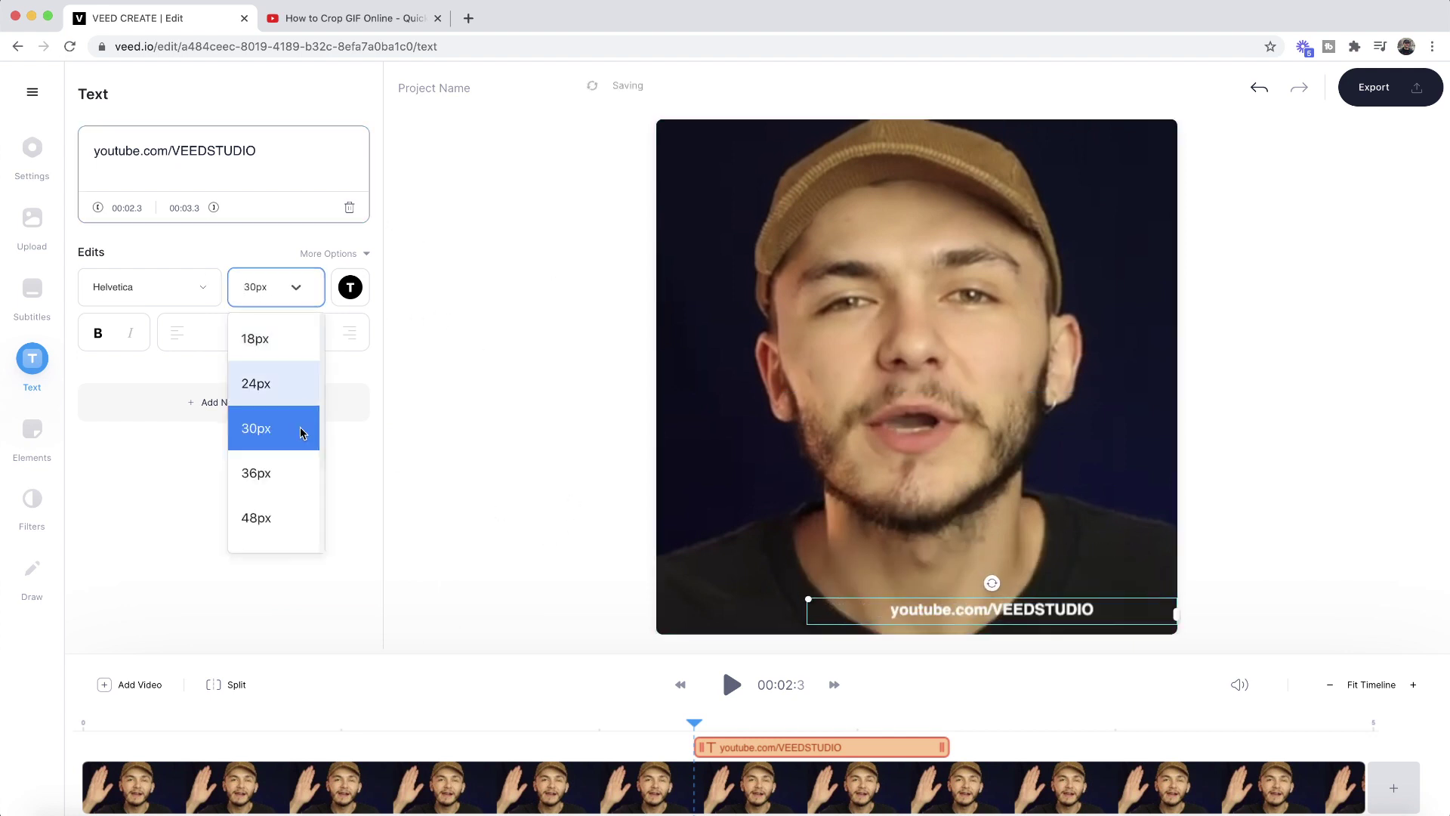
click(301, 474)
drag(905, 608, 946, 615)
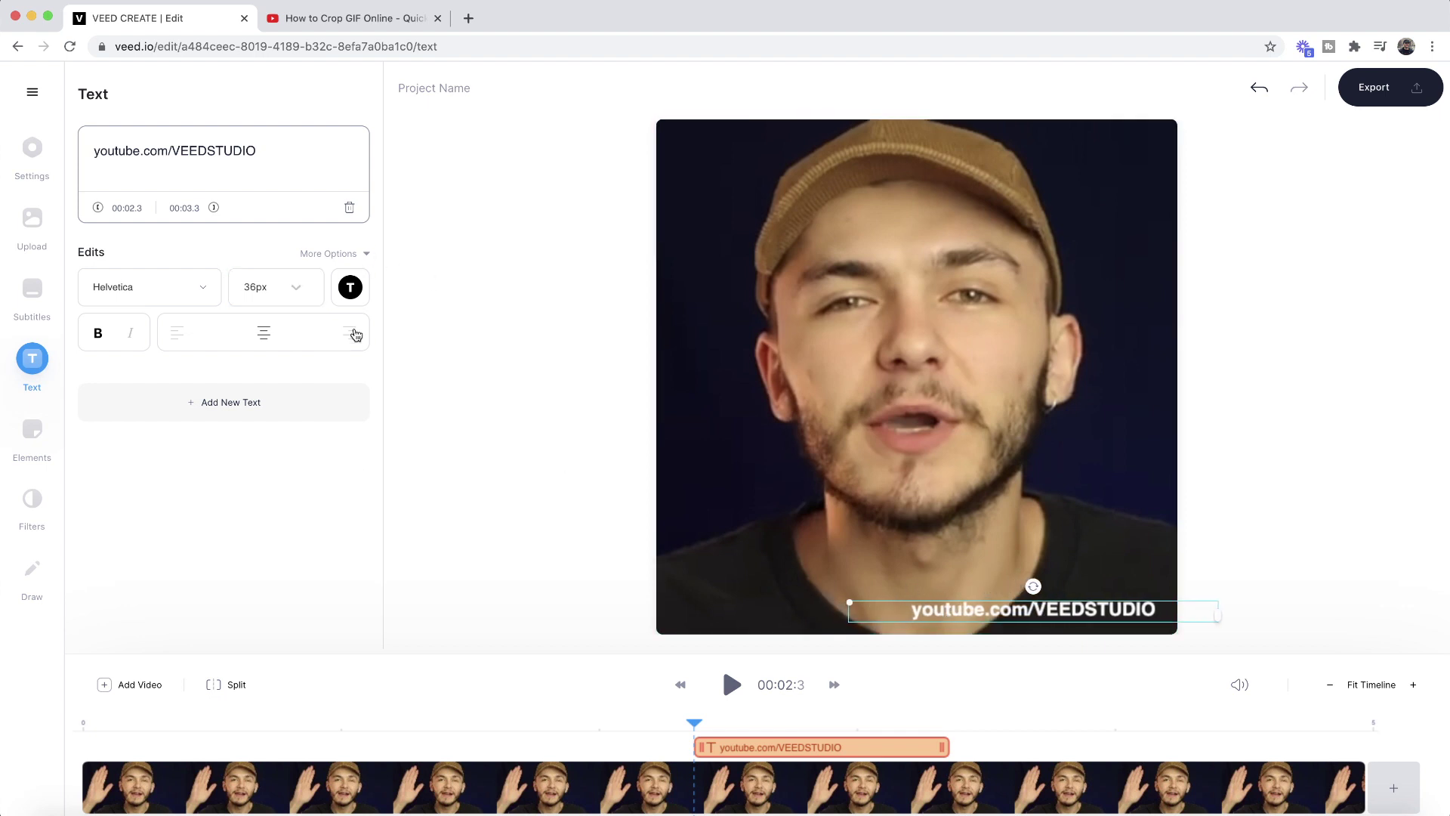
Step: Show the additional text options and apply the Drop shadow style to the headline, then deselect it
click(360, 256)
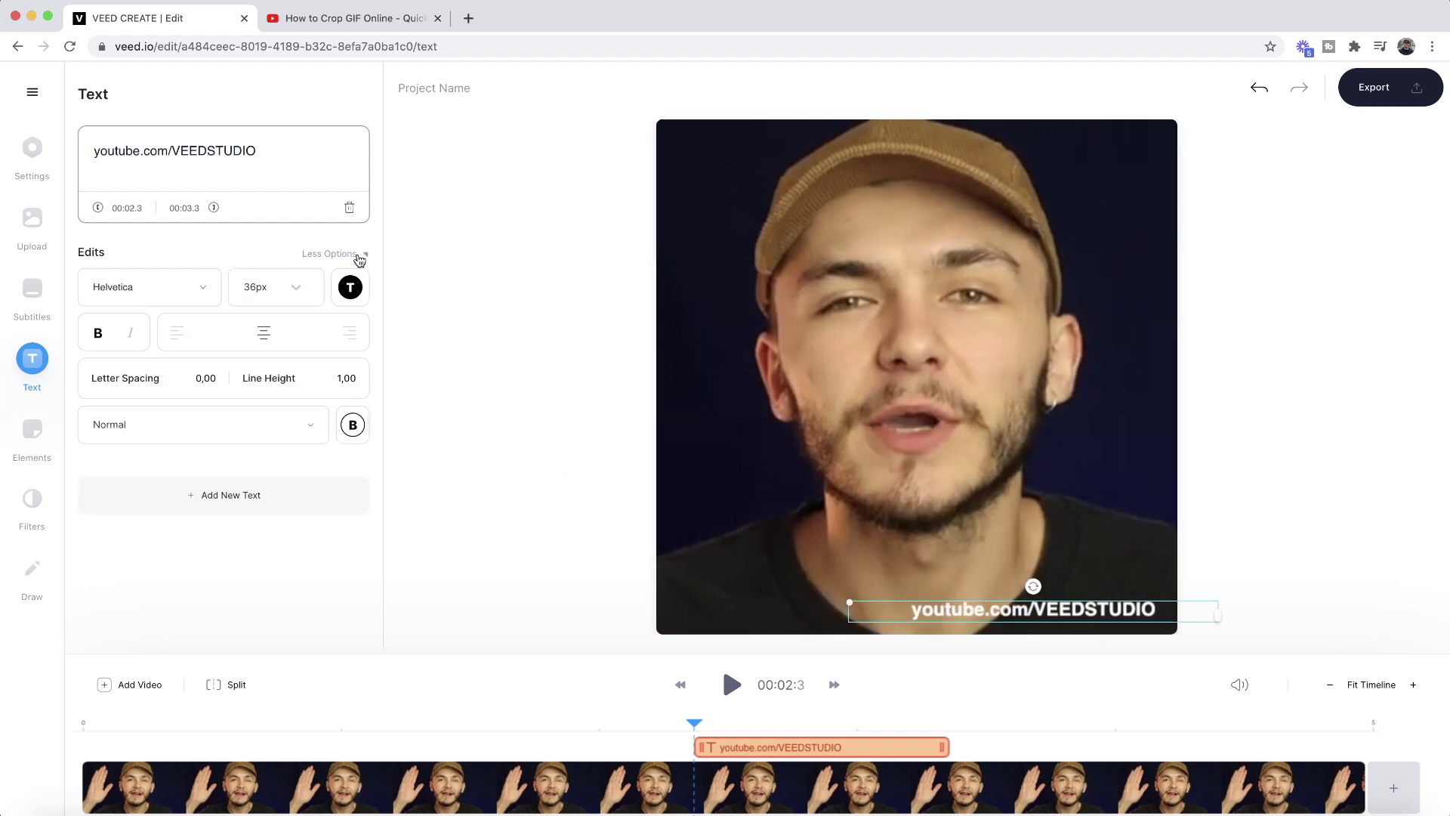
click(354, 425)
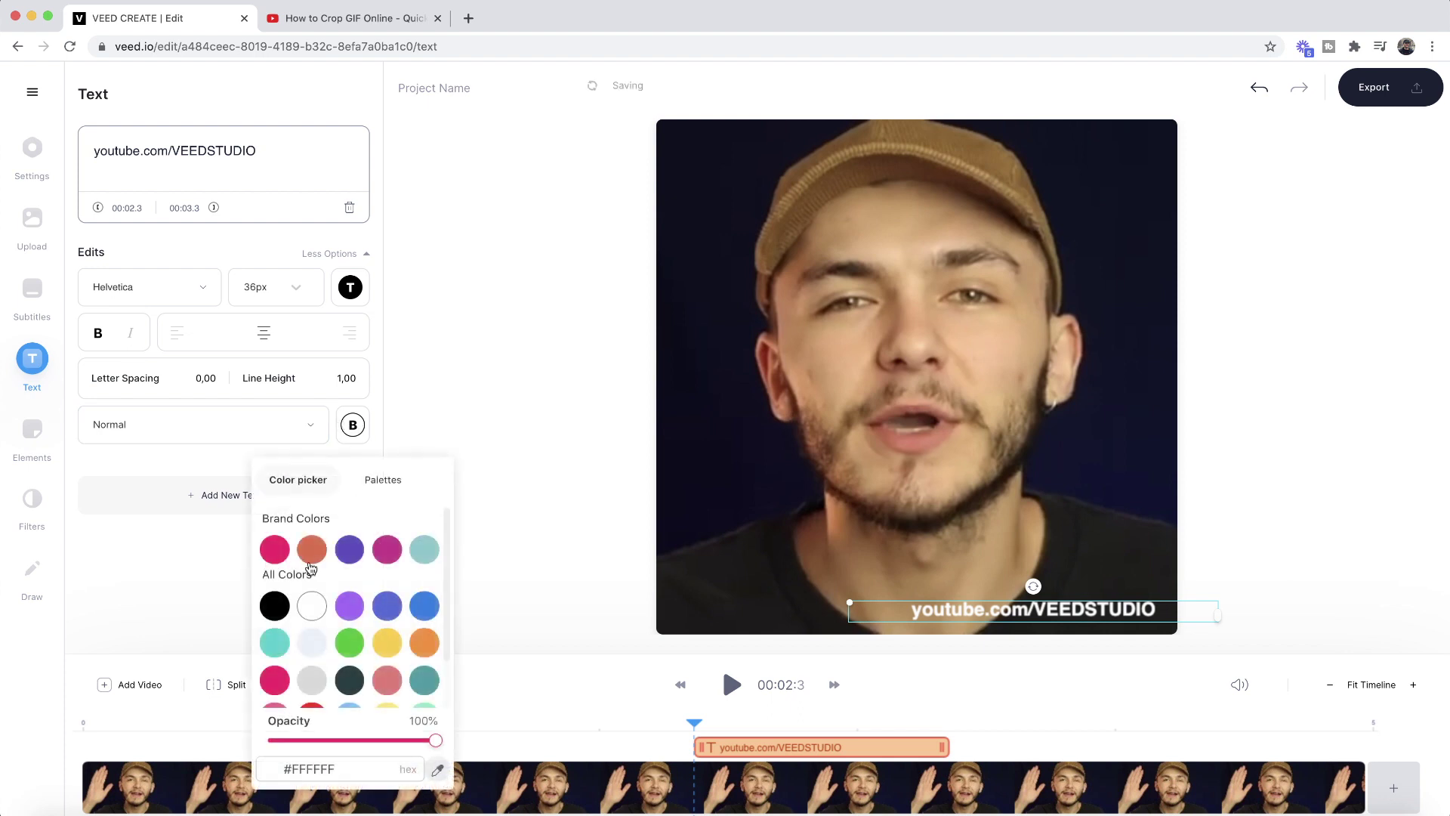
click(270, 420)
scroll(179, 673, down, 3)
click(173, 675)
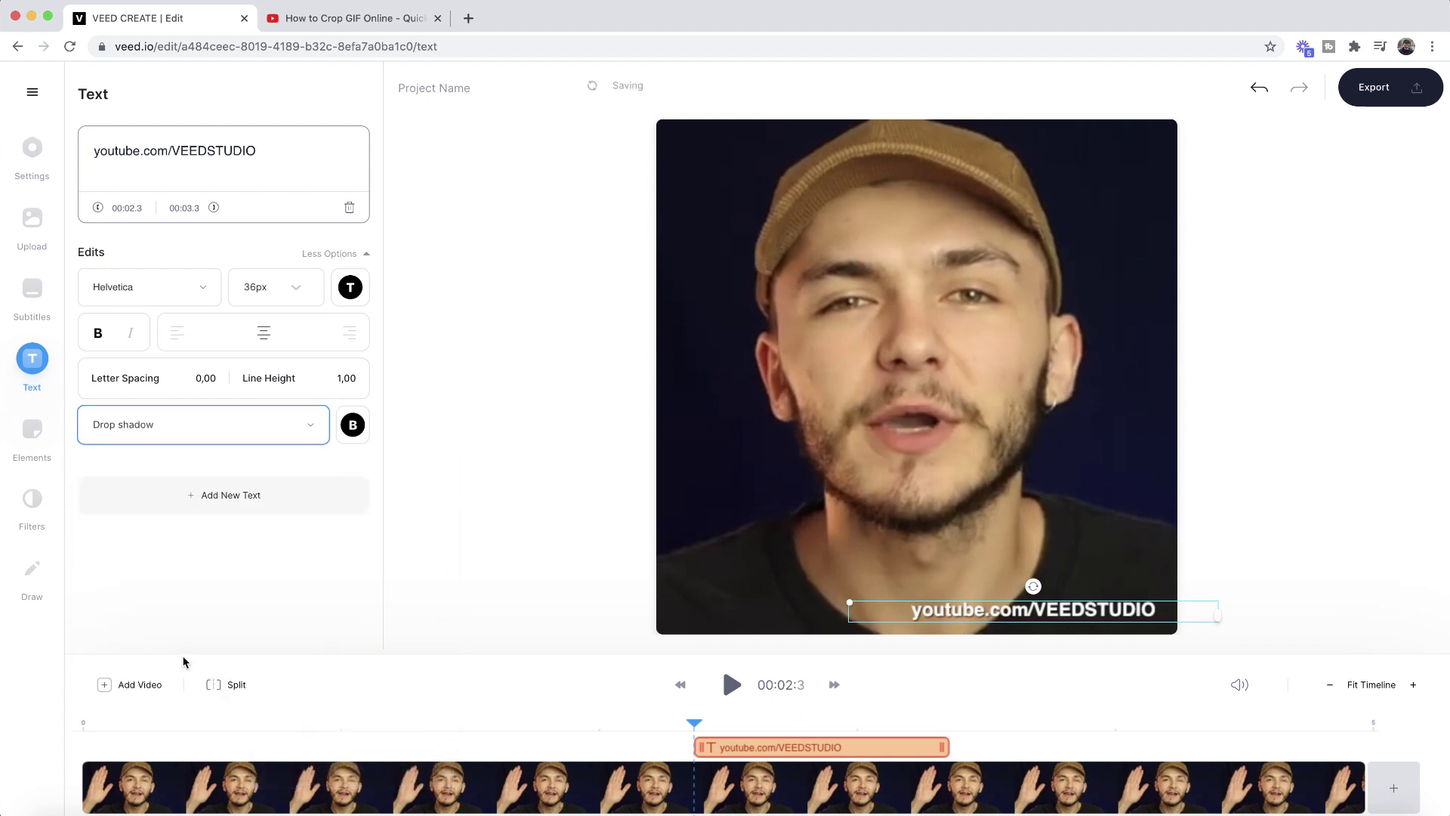
click(530, 494)
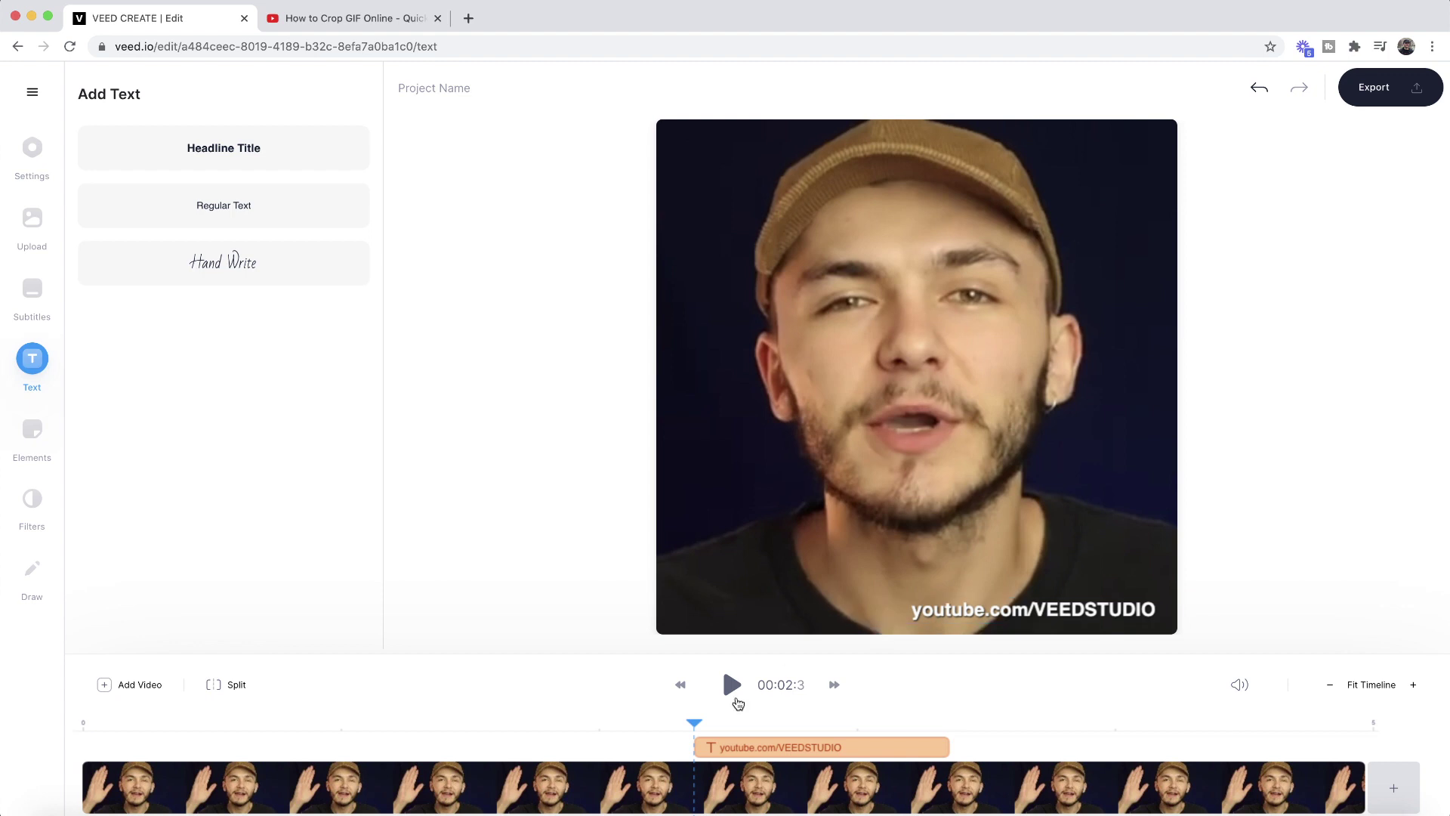
Step: Extend the headline's duration on the timeline in both directions so it spans the whole clip from start to end
drag(694, 721, 85, 744)
click(701, 741)
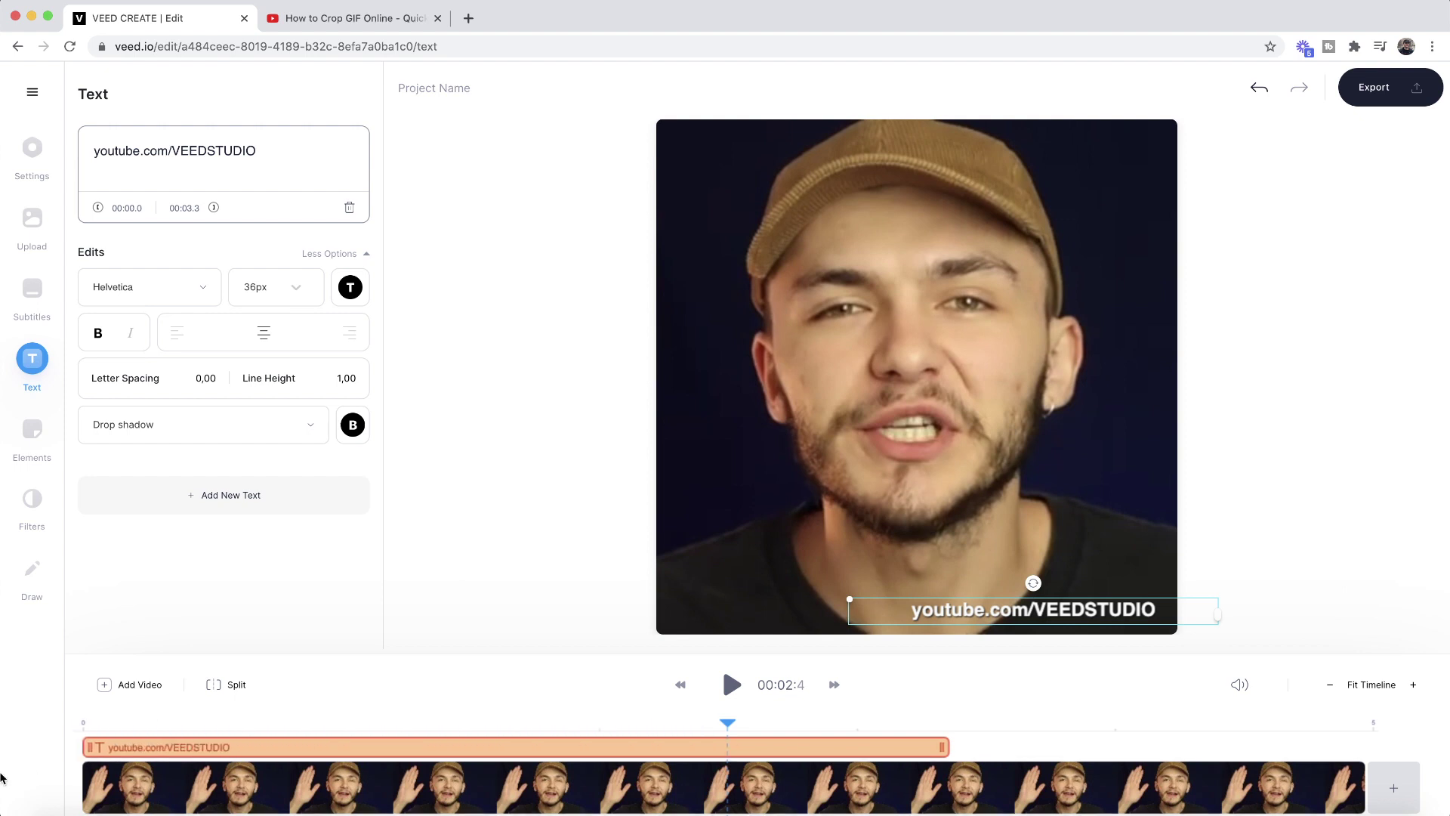
drag(941, 749, 1273, 744)
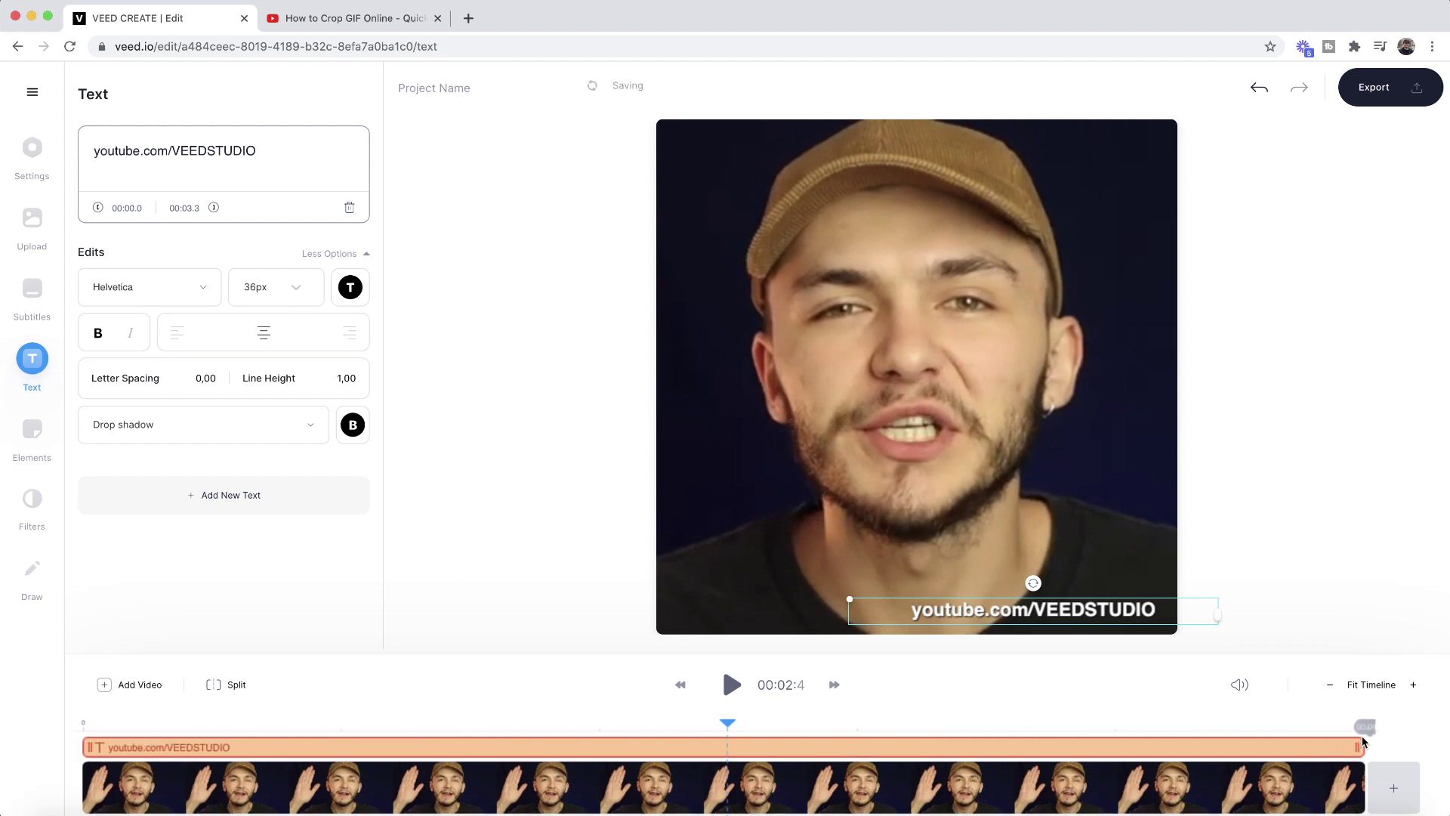